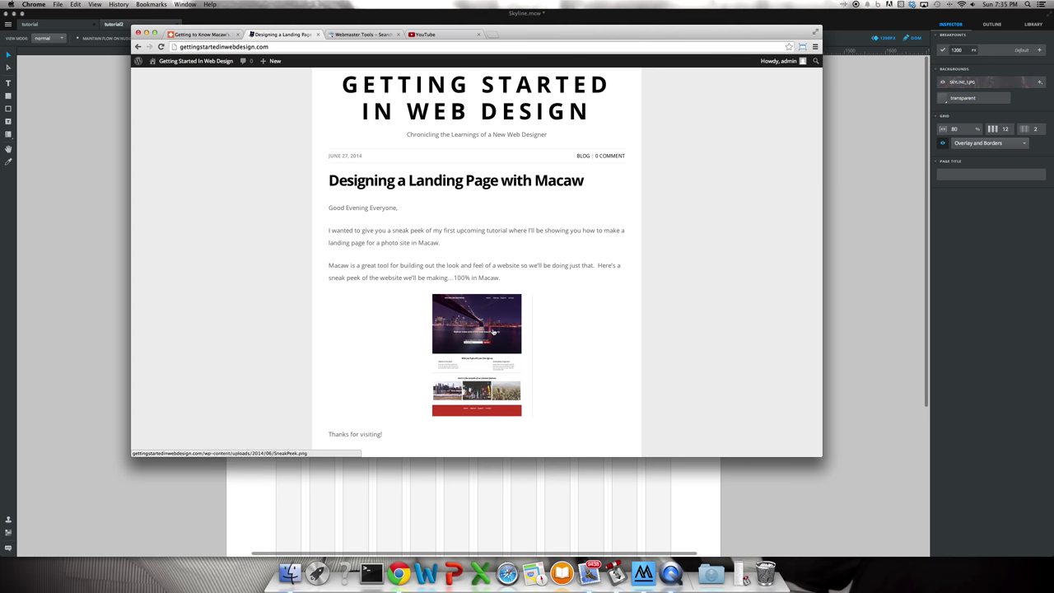
- Read the Getting to Know Macaw's Tools article in the browser, then return to the landing page post
scroll(493, 335, down, 5)
scroll(497, 360, up, 6)
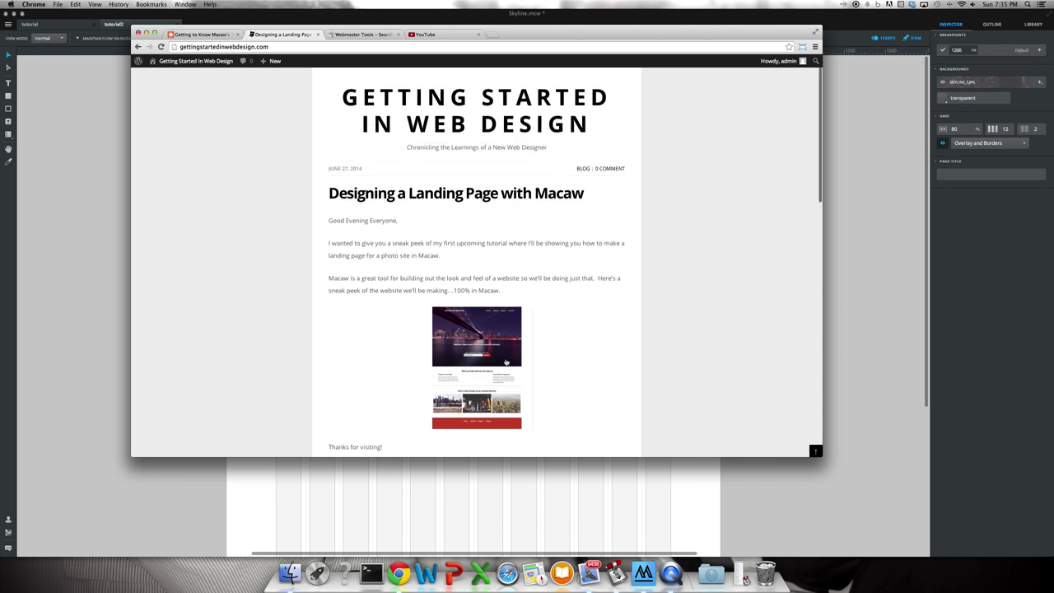
click(643, 571)
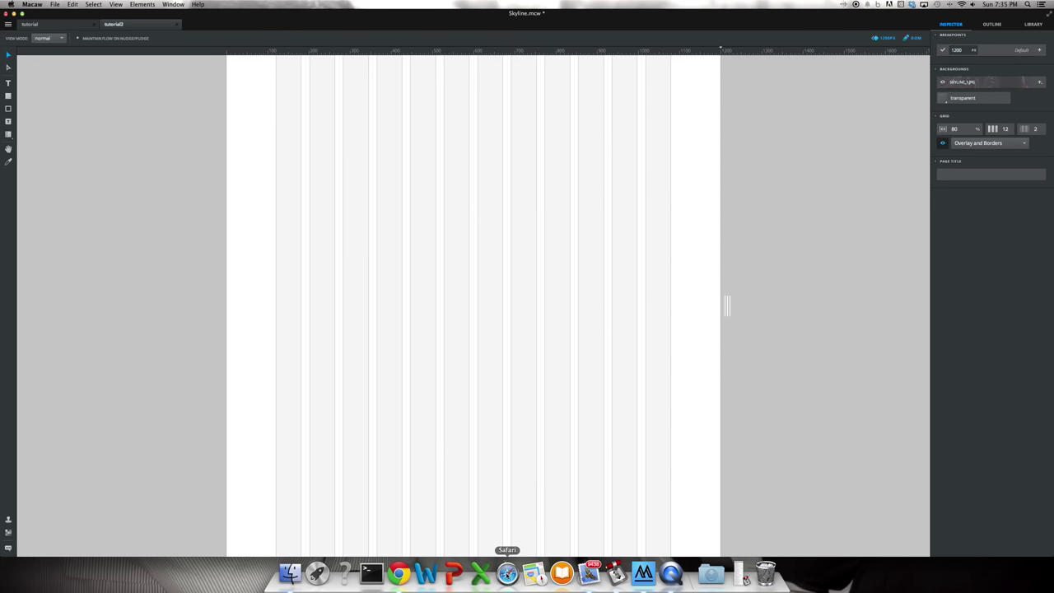
click(397, 570)
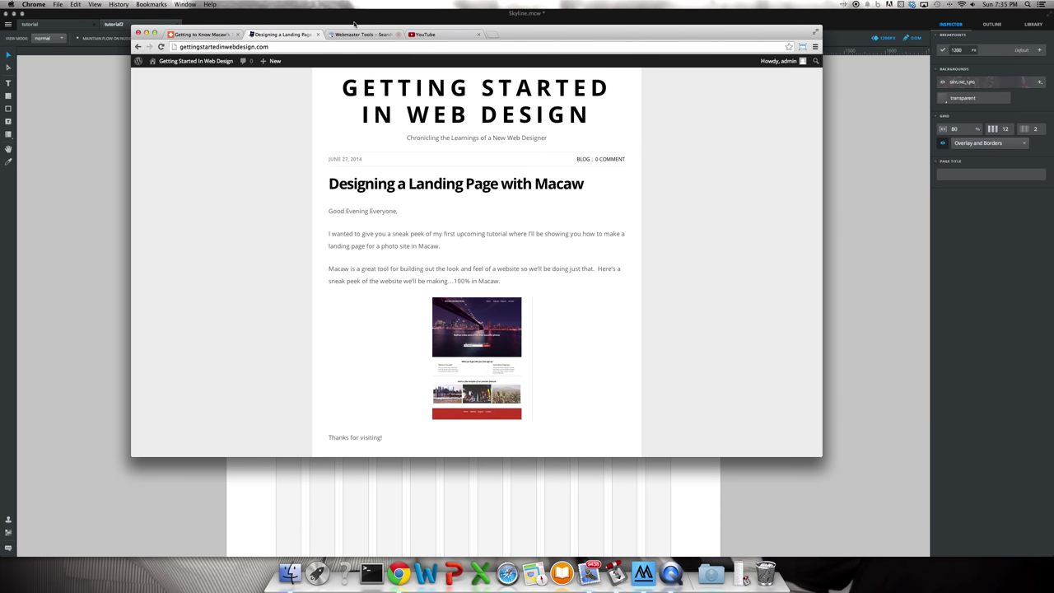
click(191, 34)
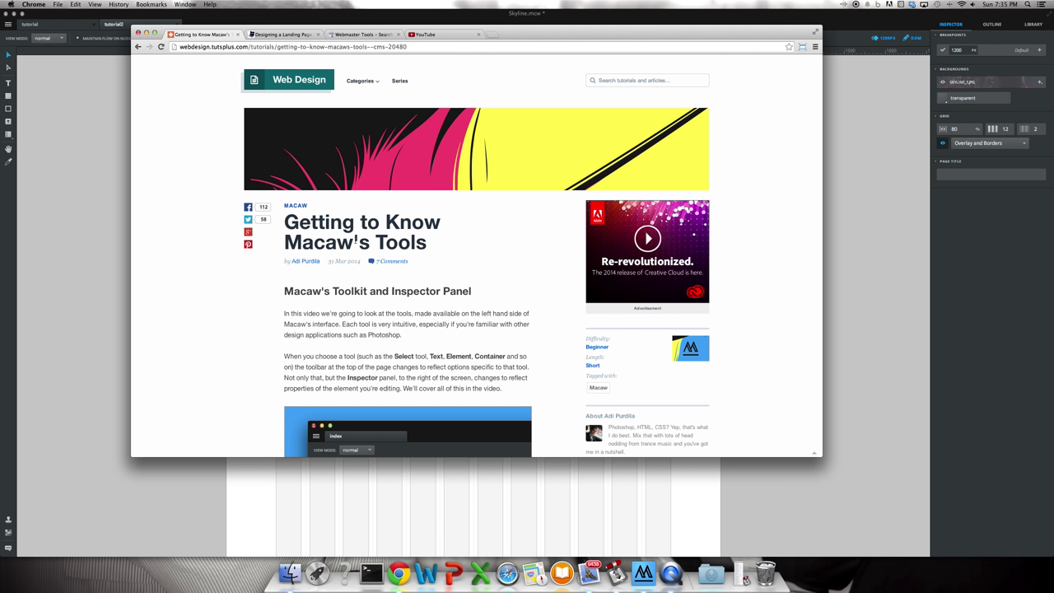
scroll(416, 289, down, 6)
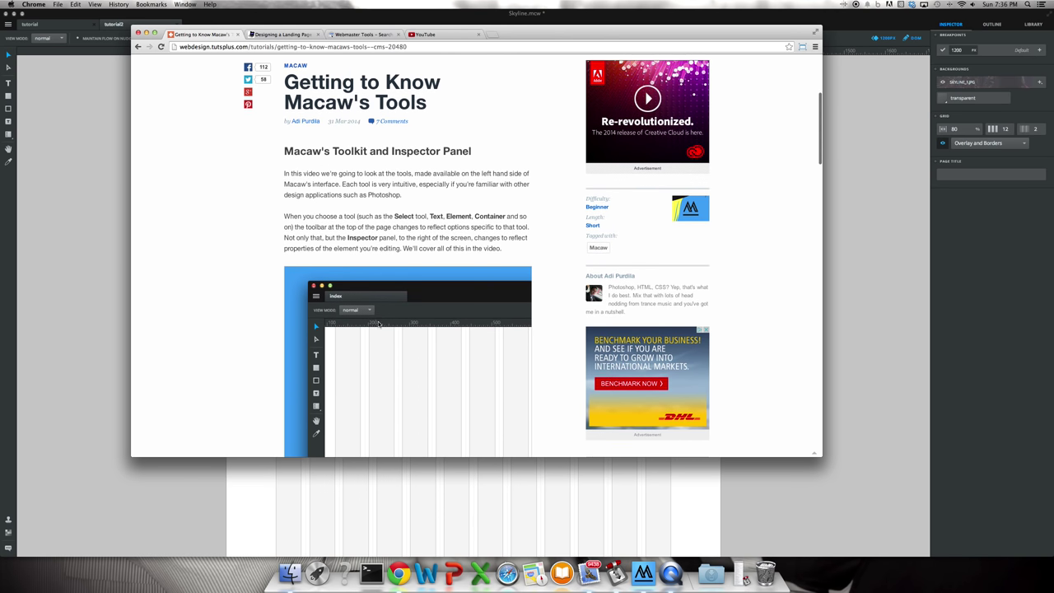
scroll(379, 324, down, 7)
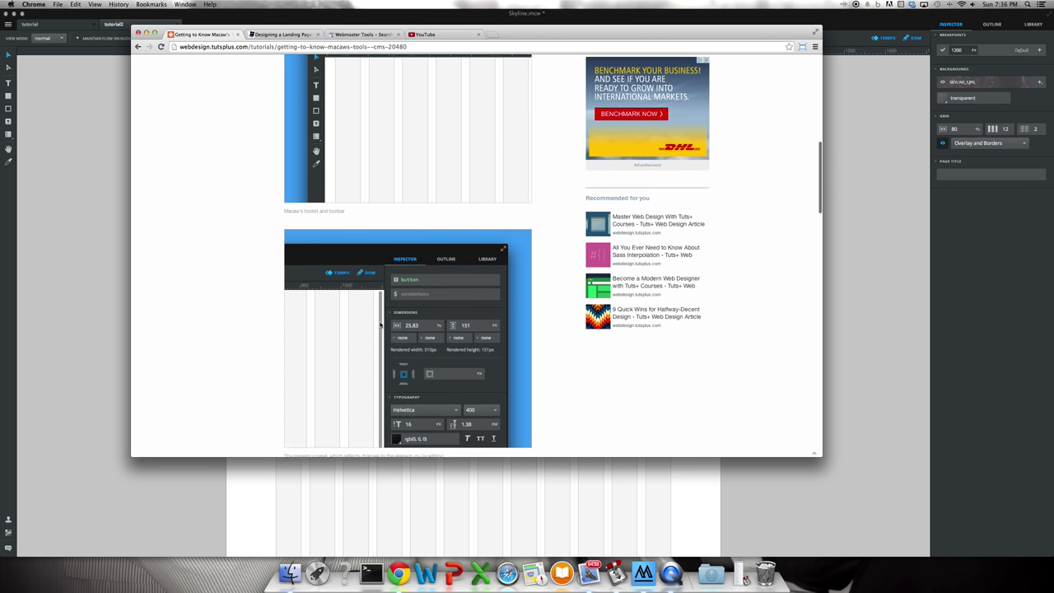
scroll(382, 323, down, 3)
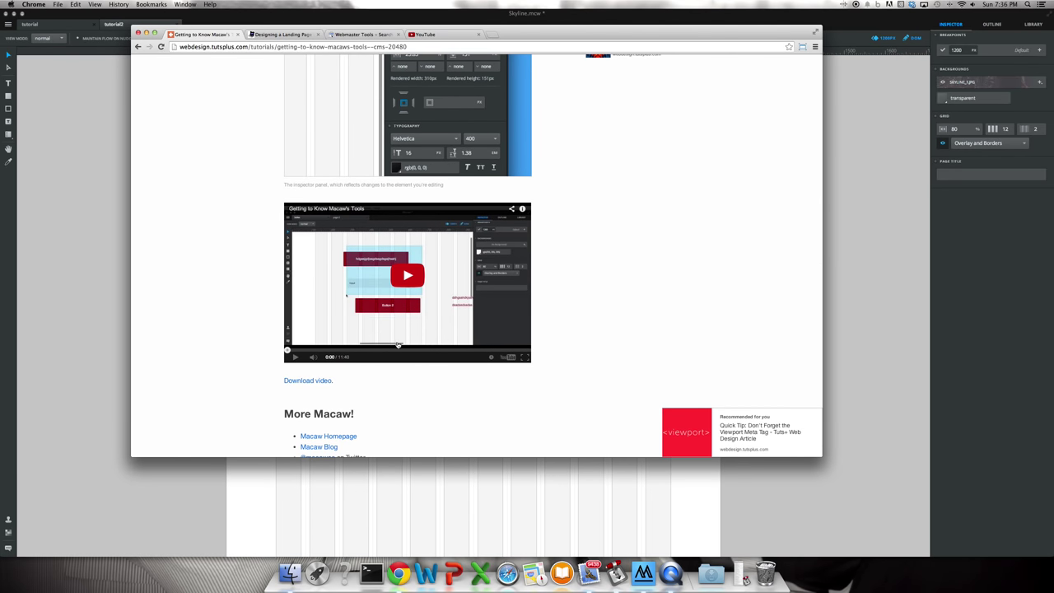
click(277, 35)
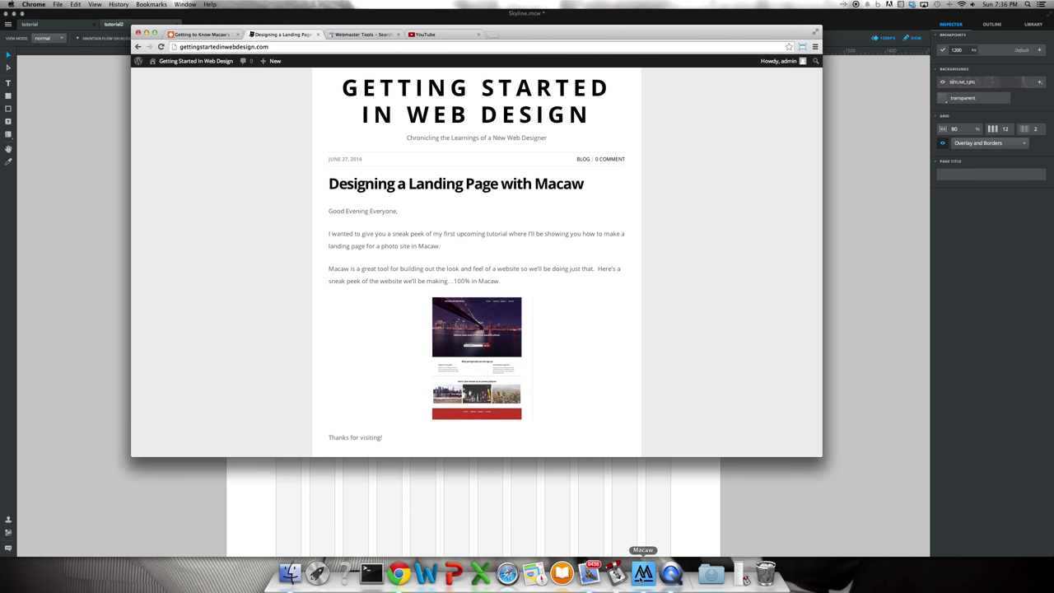
- Inspect the finished hero's header container in the tutorial document's Outline and Inspector
click(643, 574)
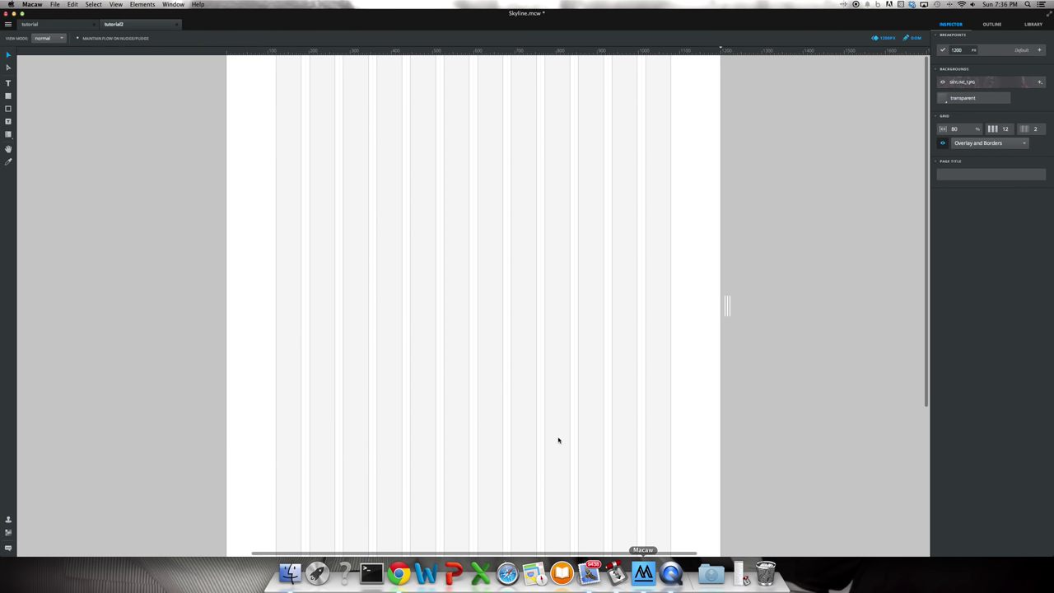
click(67, 27)
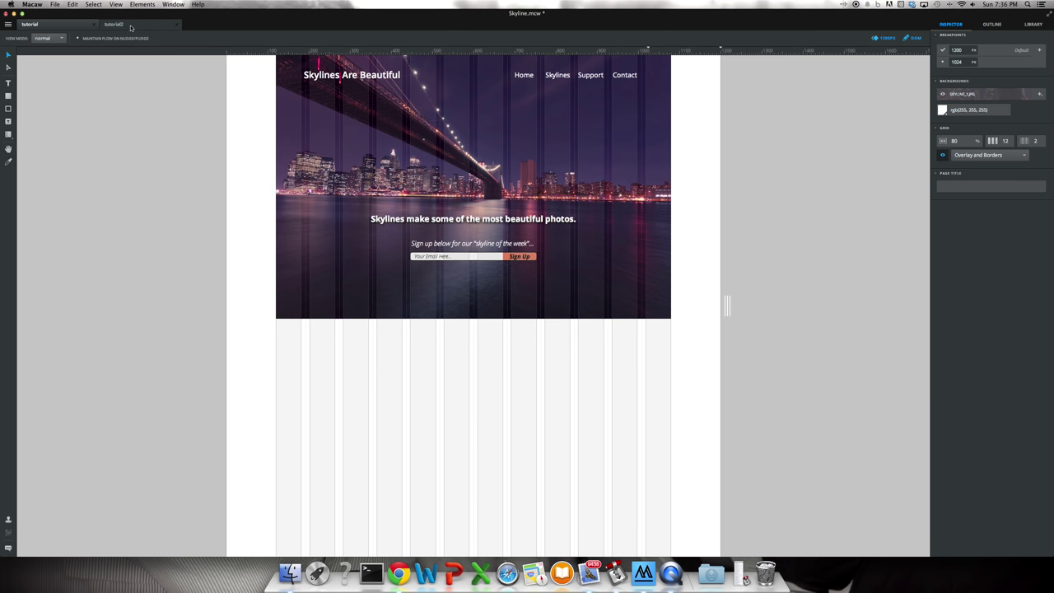
click(367, 107)
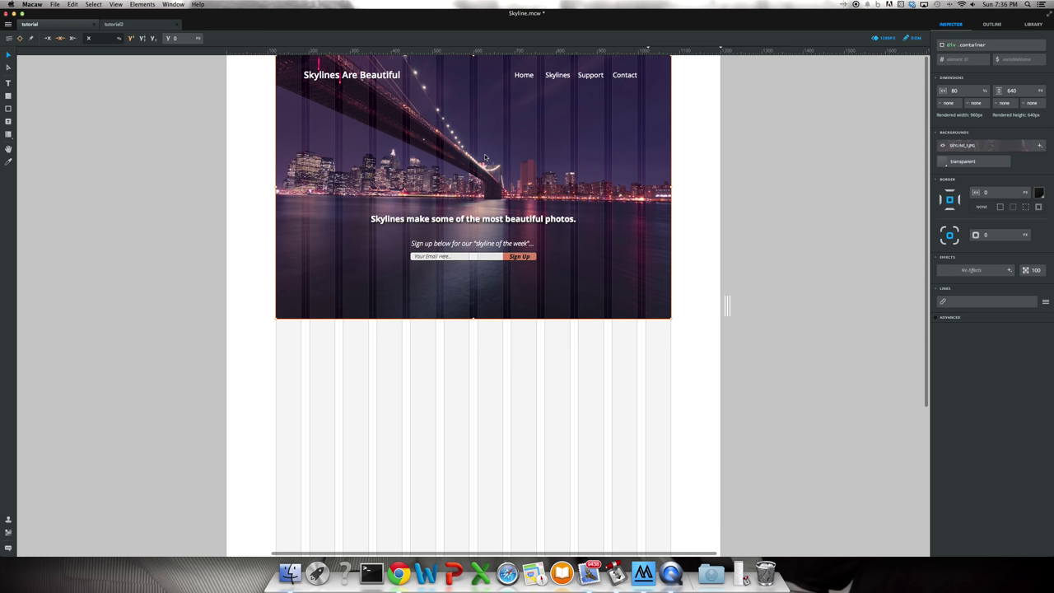
click(993, 25)
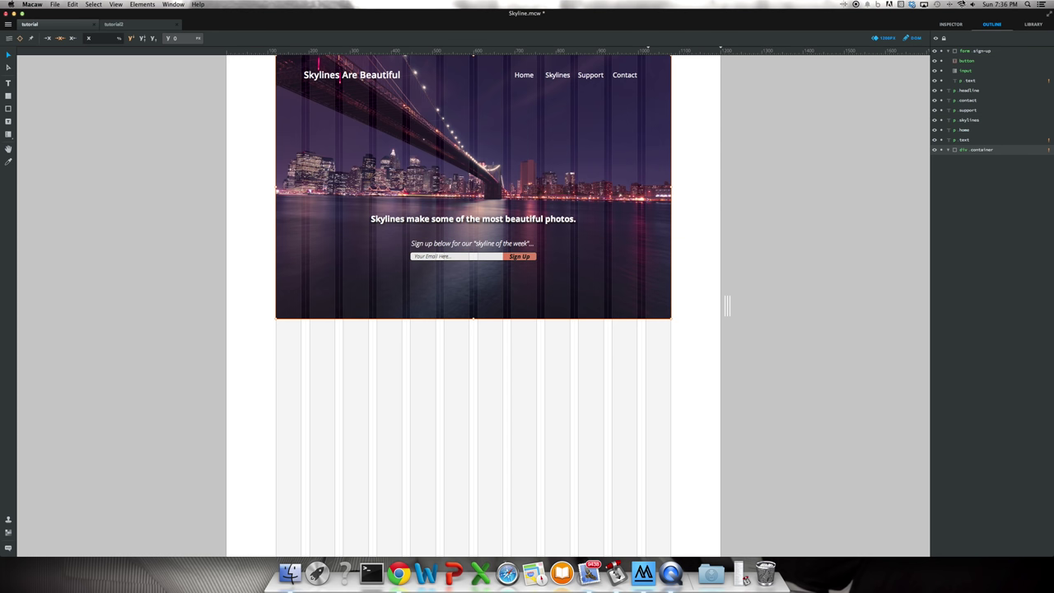
click(952, 25)
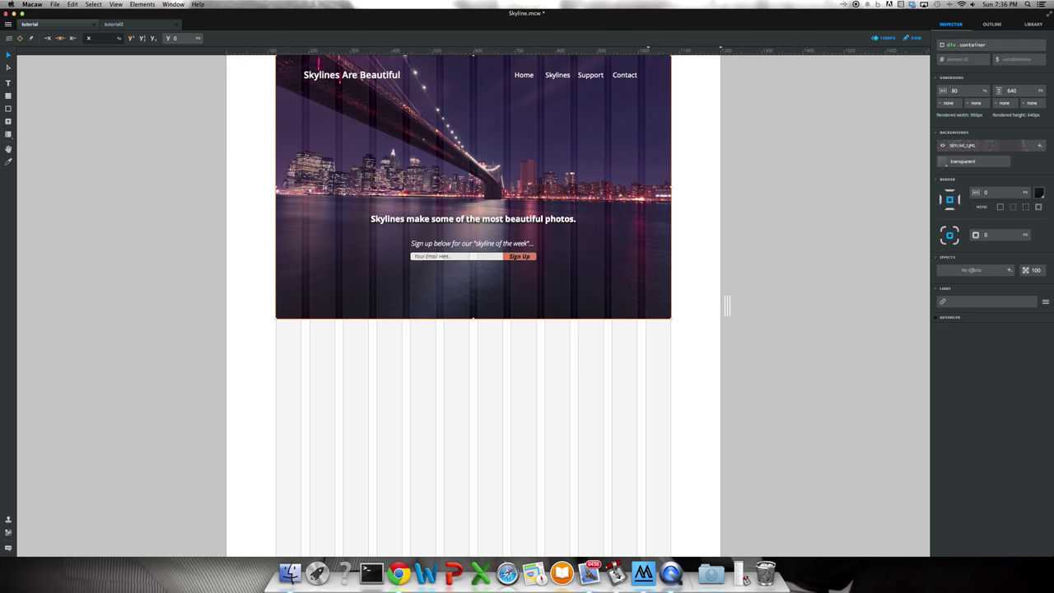
click(949, 79)
click(940, 79)
click(939, 80)
click(941, 81)
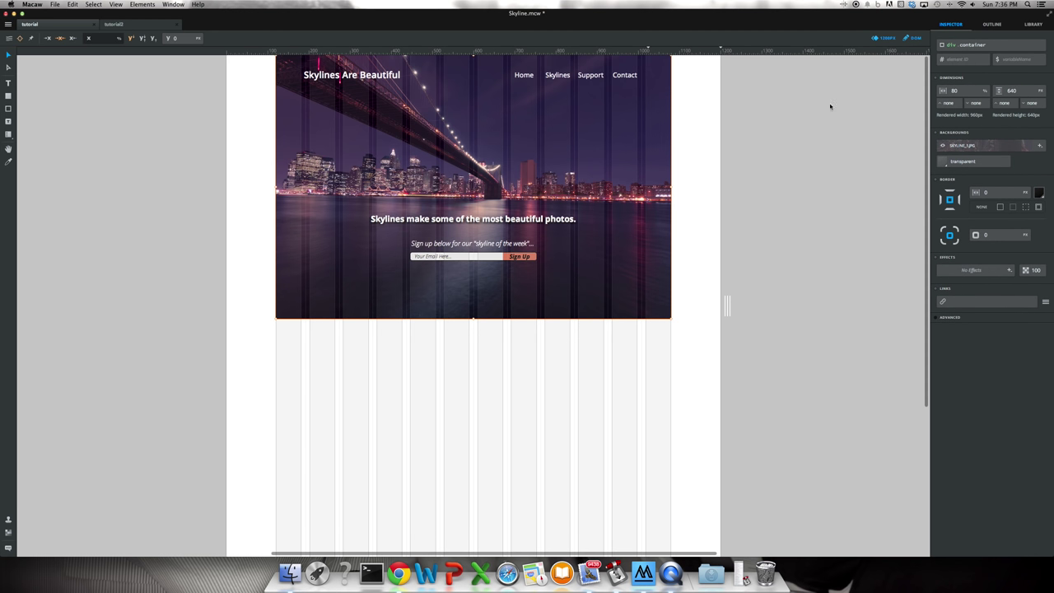
click(123, 24)
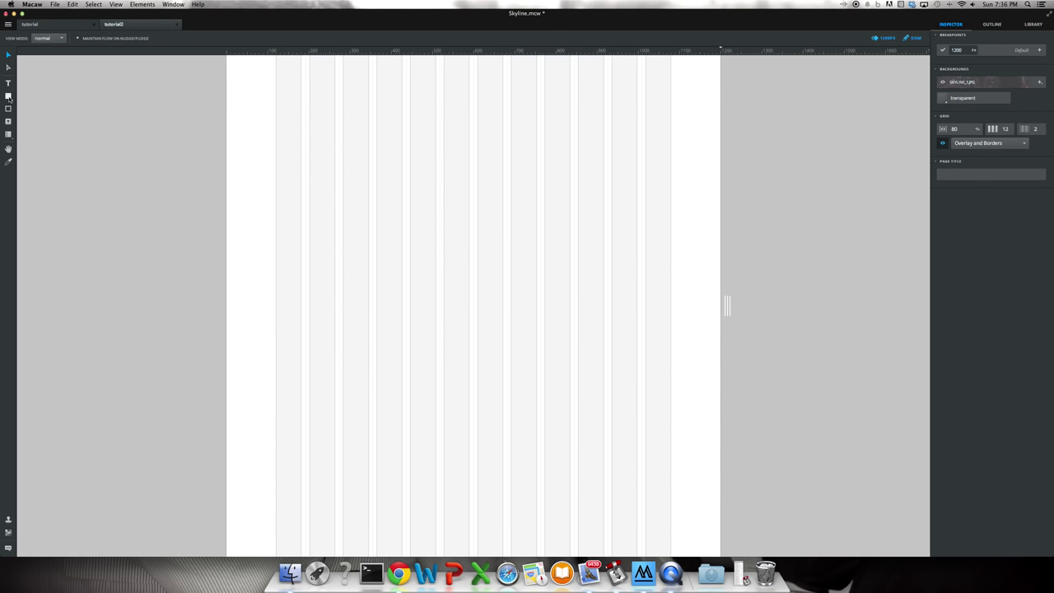
- Draw a grey div across the top of the tutorial2 grid, comparing with the reference header
click(8, 97)
mouse_move(276, 54)
mouse_down()
mouse_move(606, 142)
mouse_move(670, 190)
mouse_move(670, 221)
mouse_up()
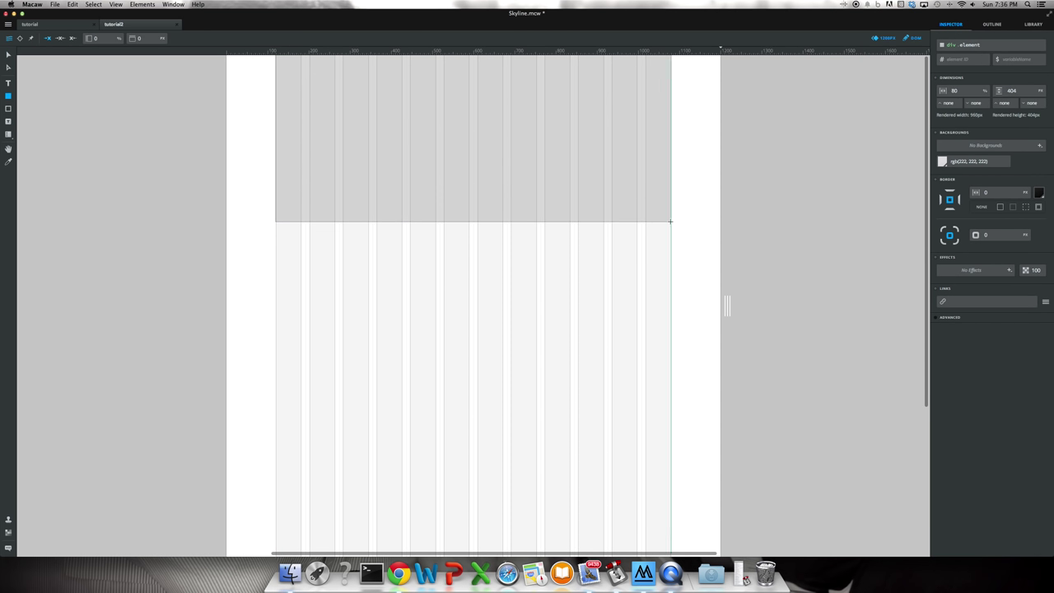
click(74, 27)
click(618, 116)
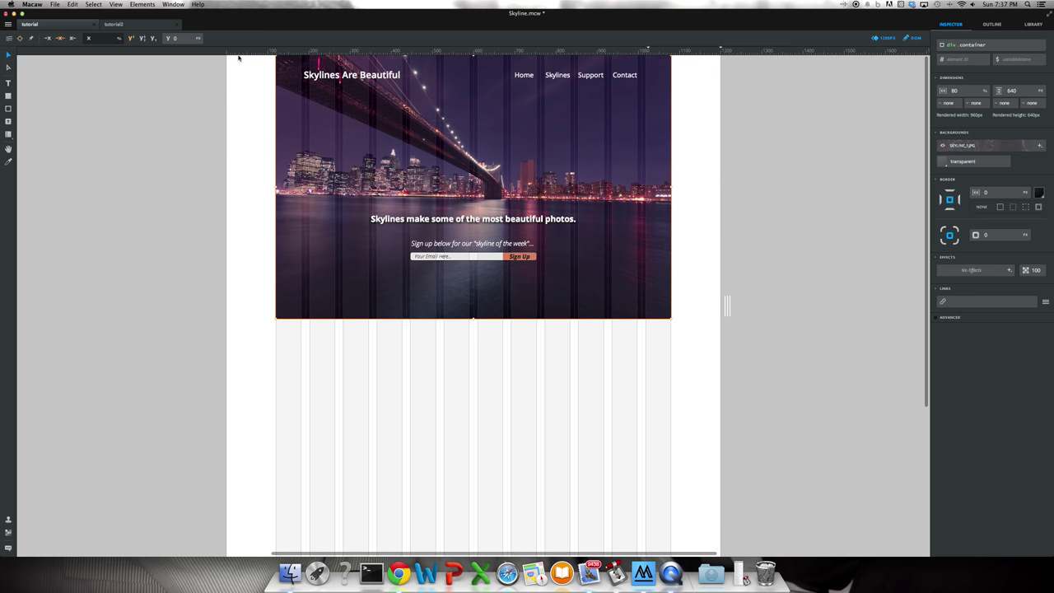
click(114, 24)
click(558, 163)
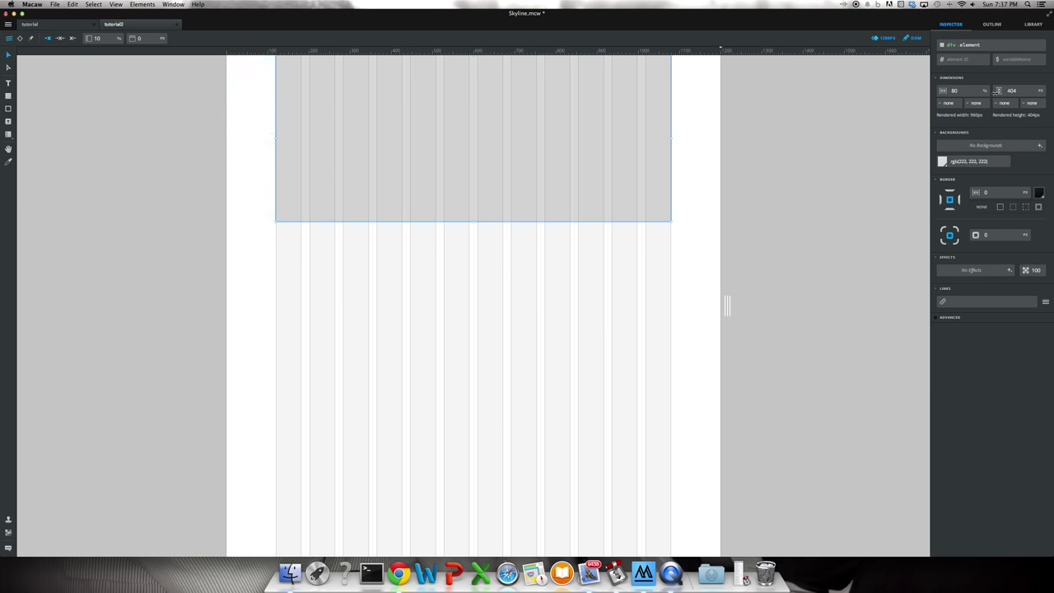
- Set the new div's height to 640 px
click(1019, 90)
text(64)
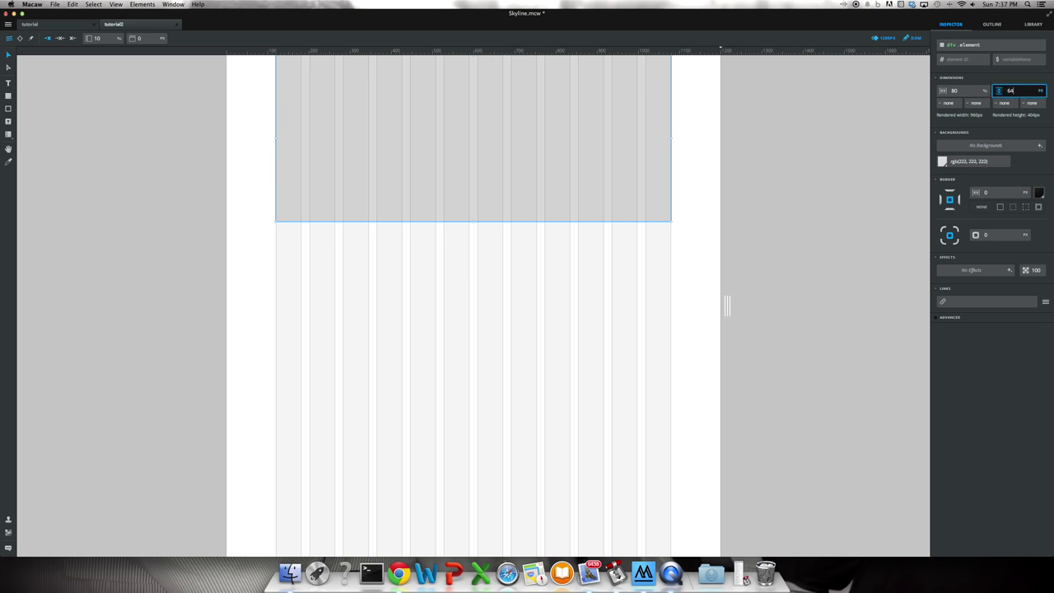
key(Return)
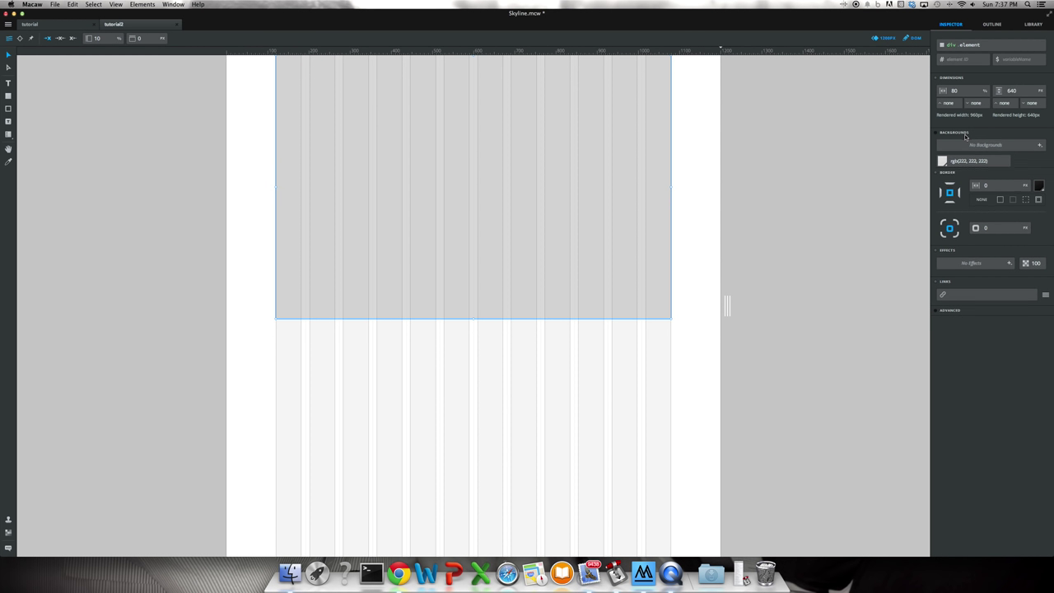
click(1041, 146)
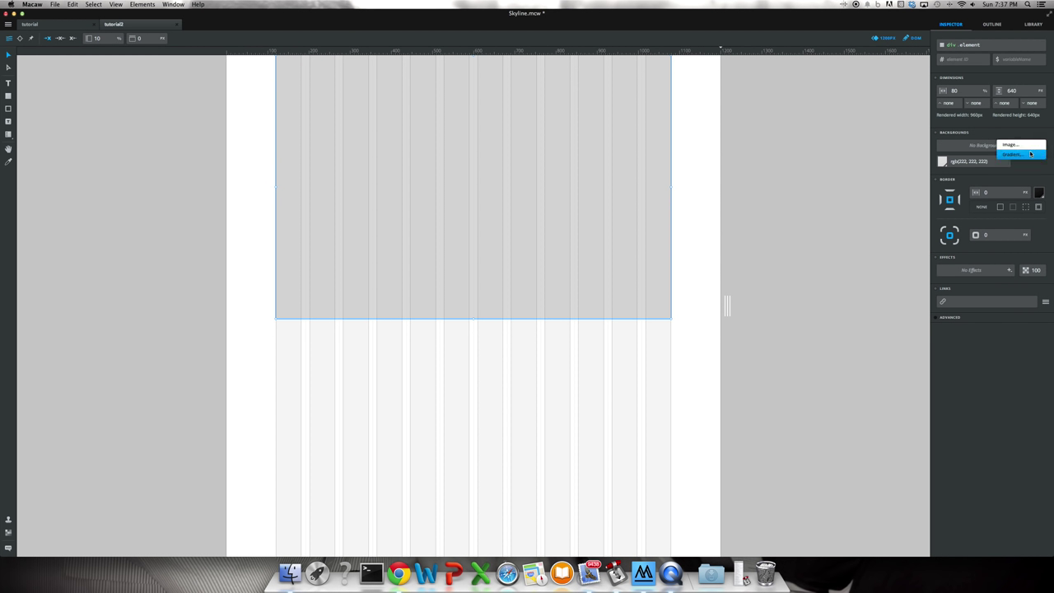
- Set Skyline_1.jpg from the project library as the div's centred background image
click(1017, 148)
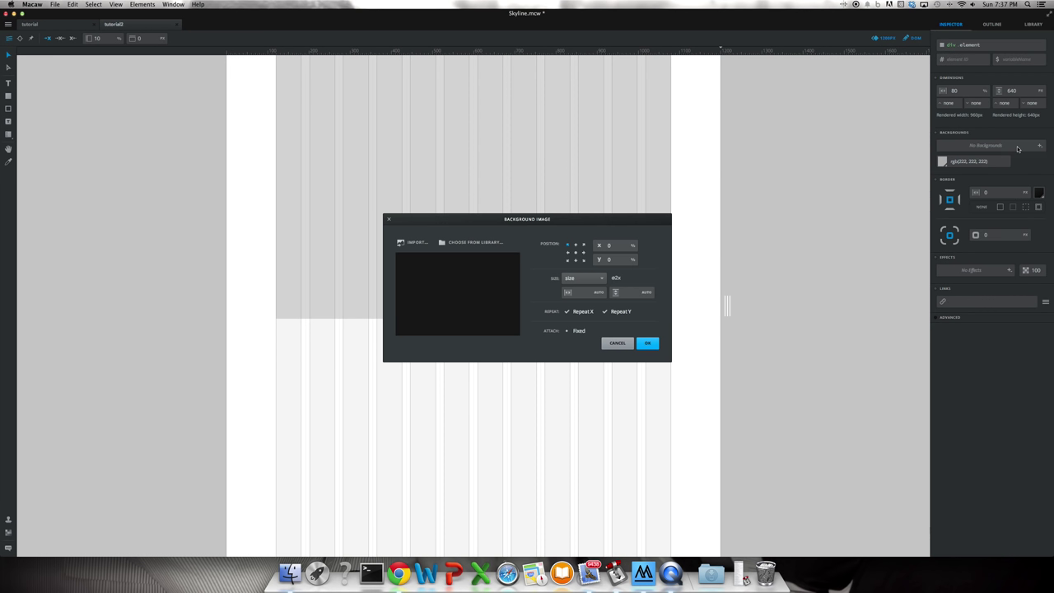
click(452, 243)
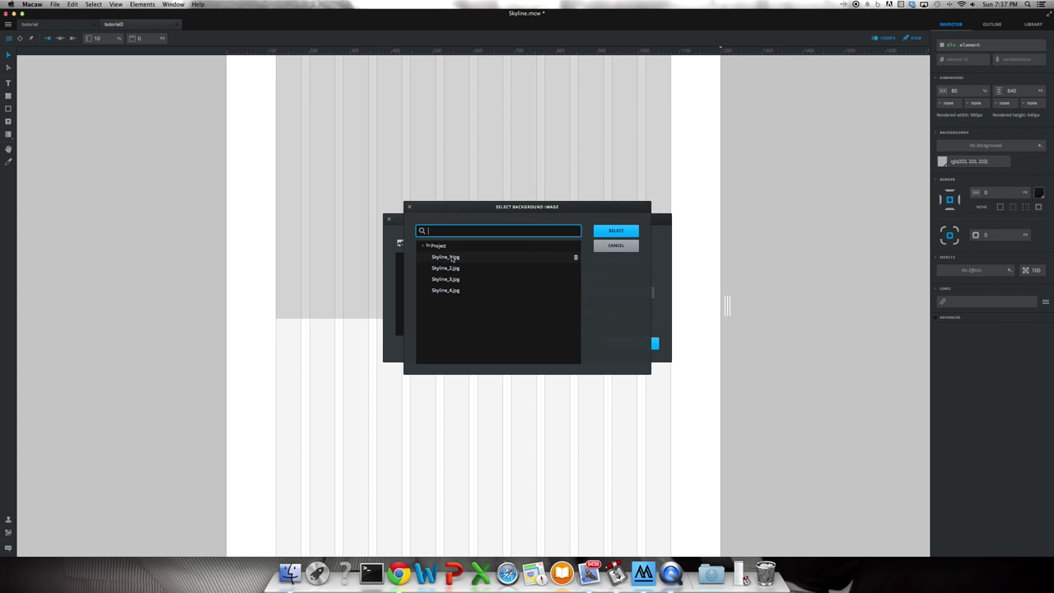
click(453, 258)
click(613, 235)
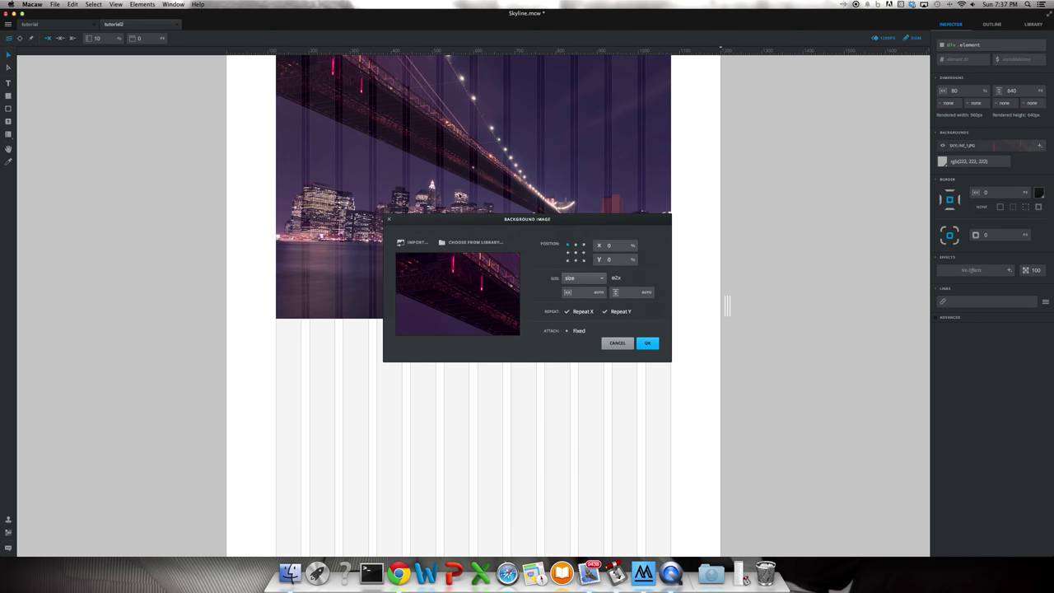
click(574, 252)
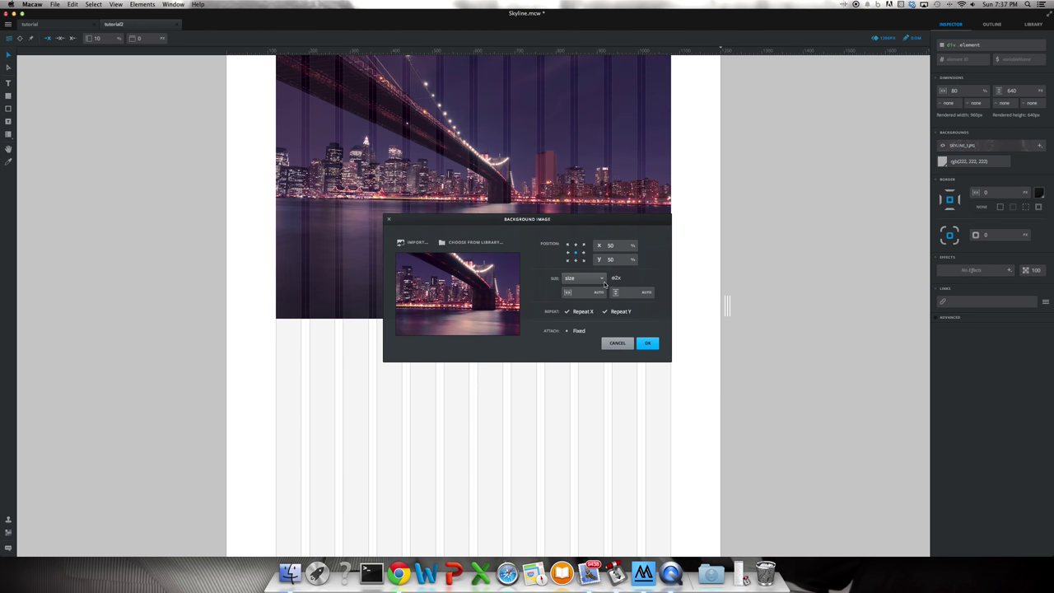
scroll(561, 180, down, 1)
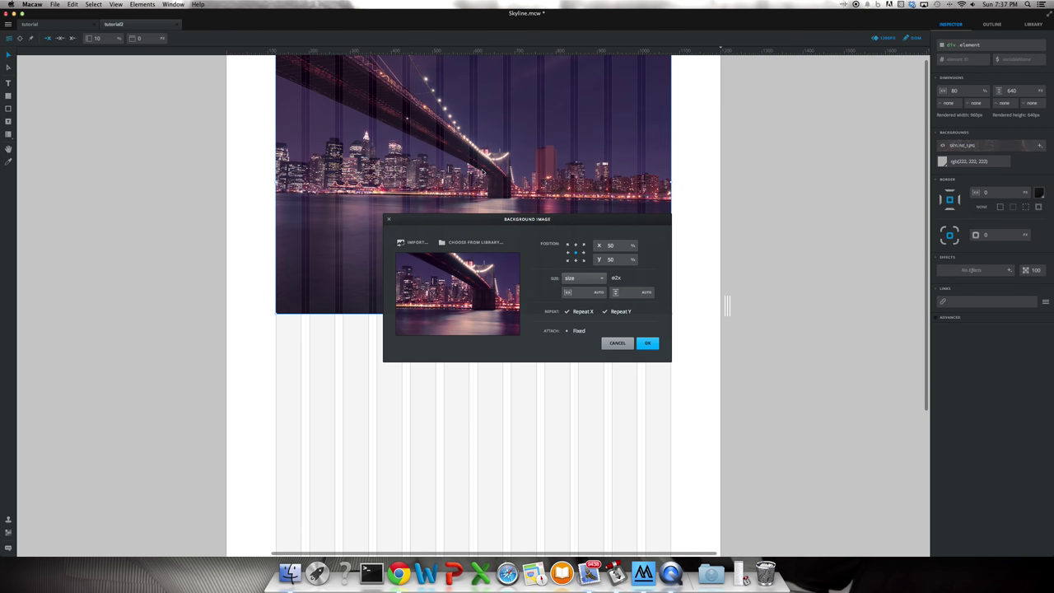
scroll(589, 218, up, 1)
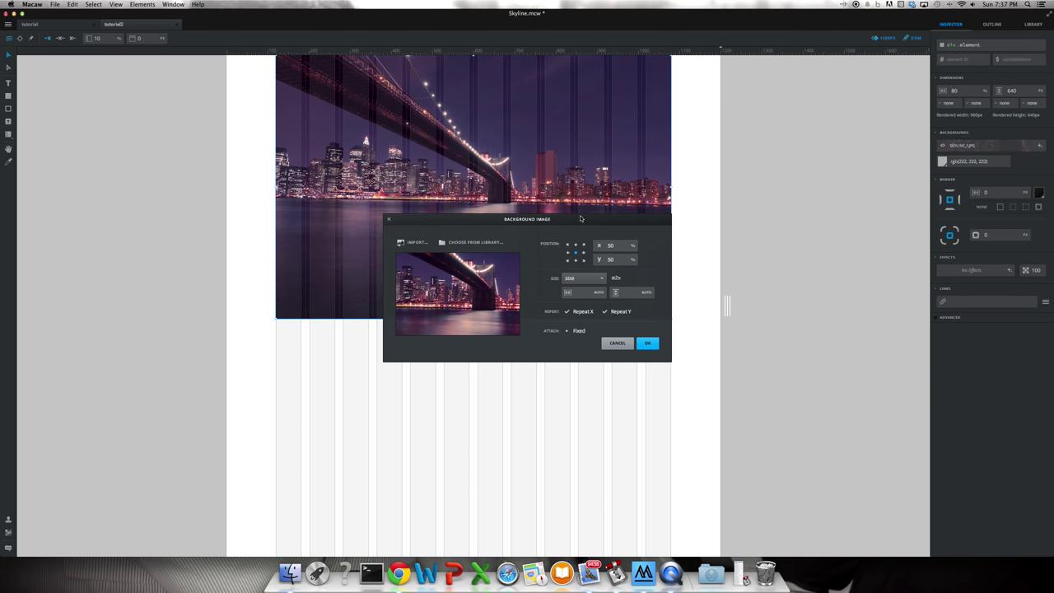
- Make the background size cover with no repeat, and apply the settings
click(595, 281)
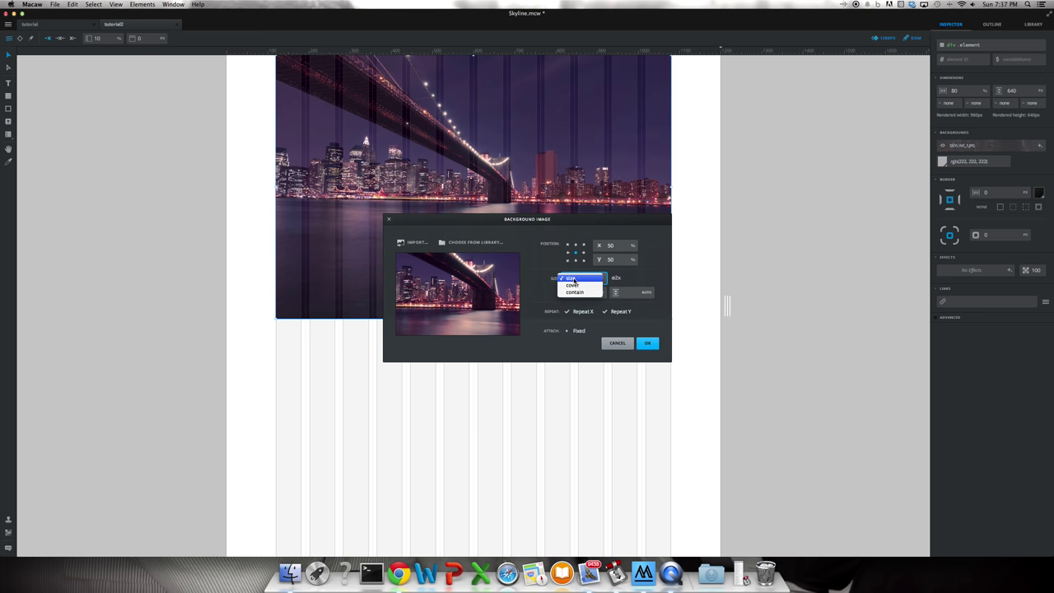
click(573, 286)
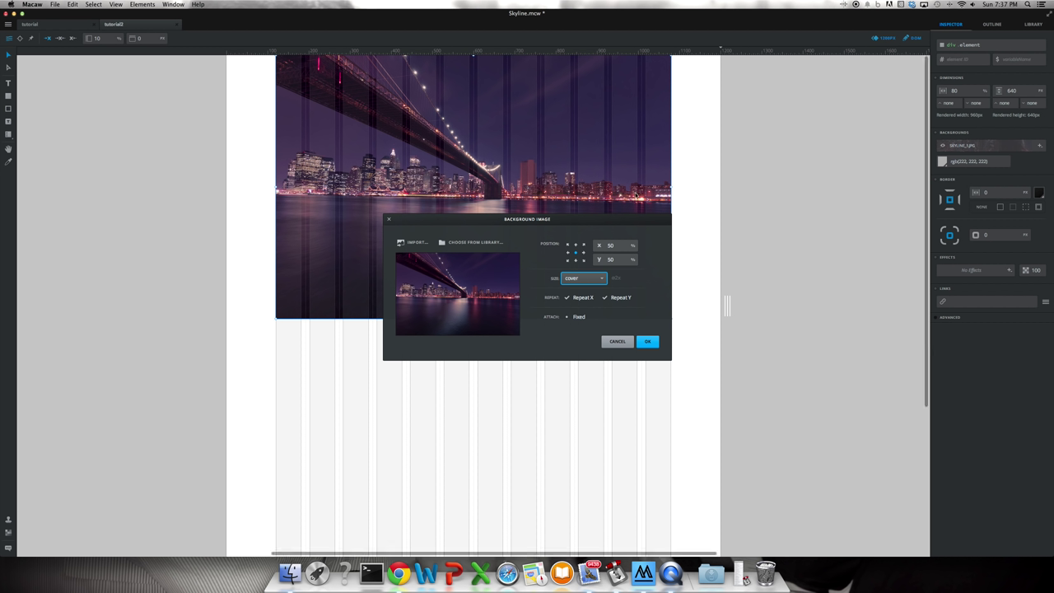
click(598, 279)
click(583, 285)
drag(727, 304, 898, 289)
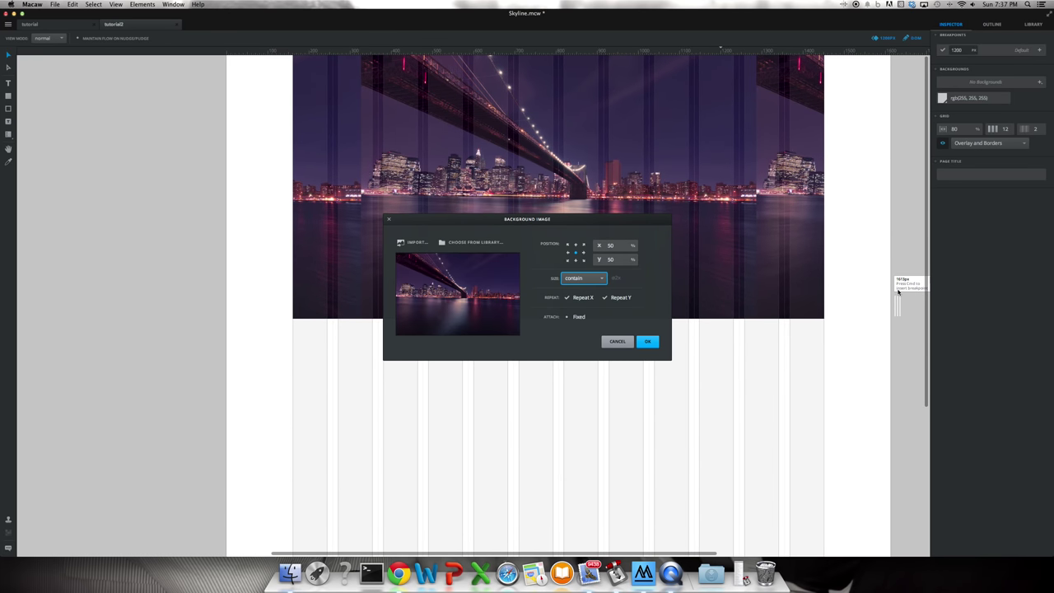
drag(897, 290, 726, 304)
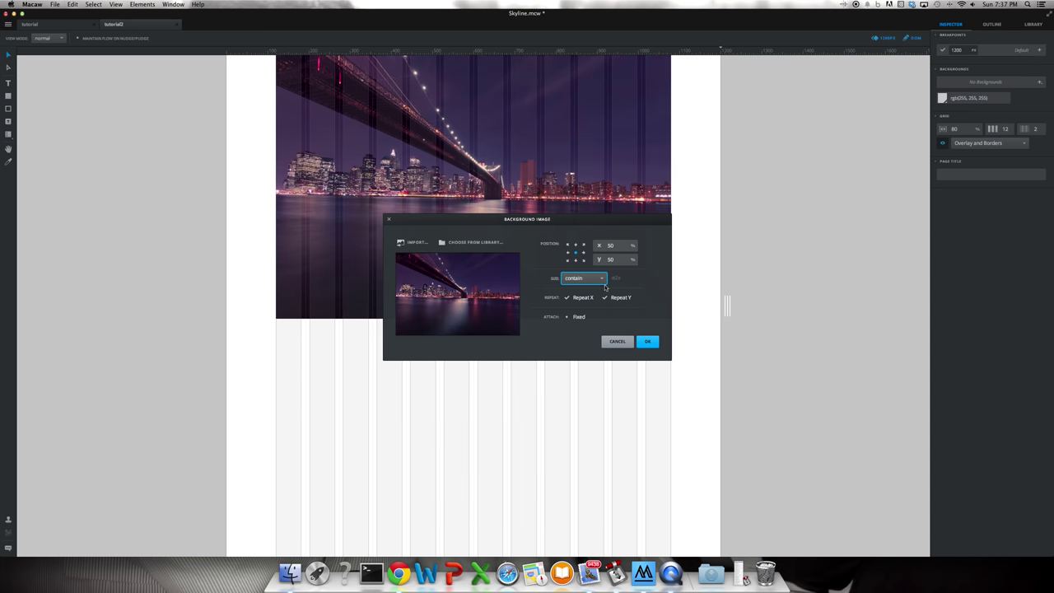
click(605, 298)
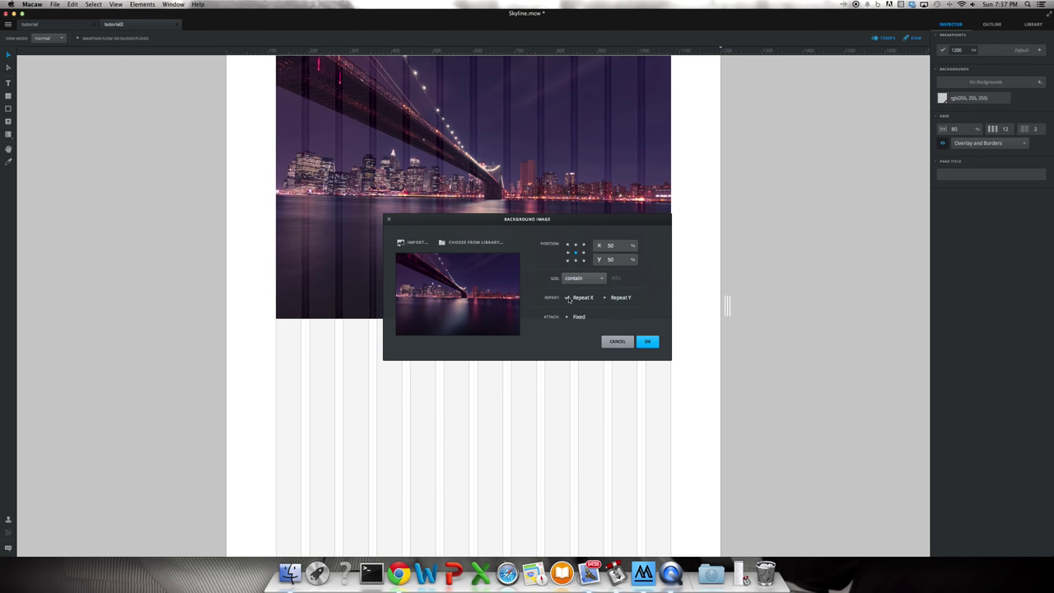
click(582, 281)
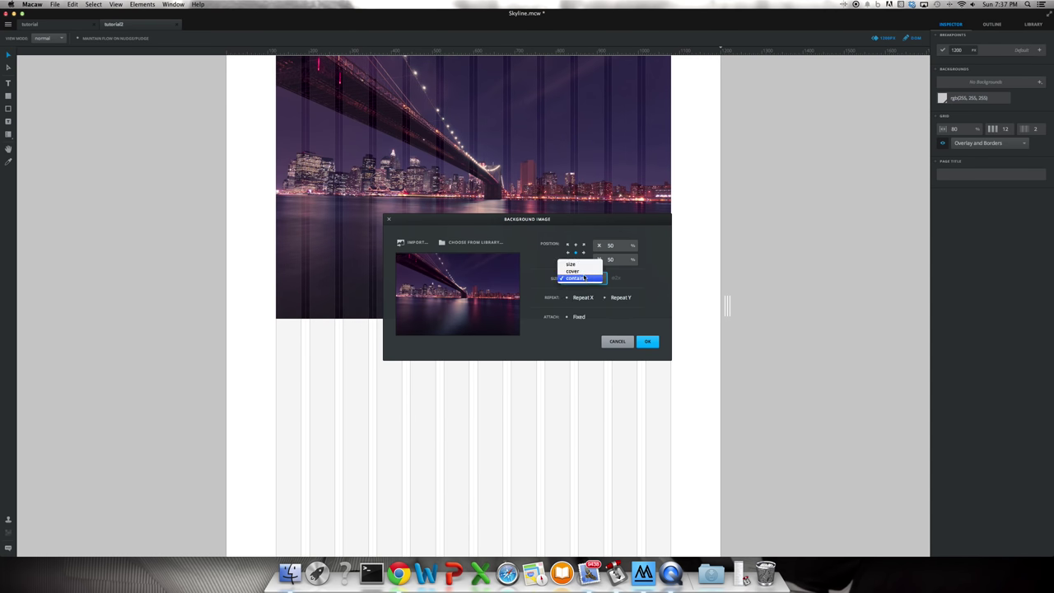
click(585, 274)
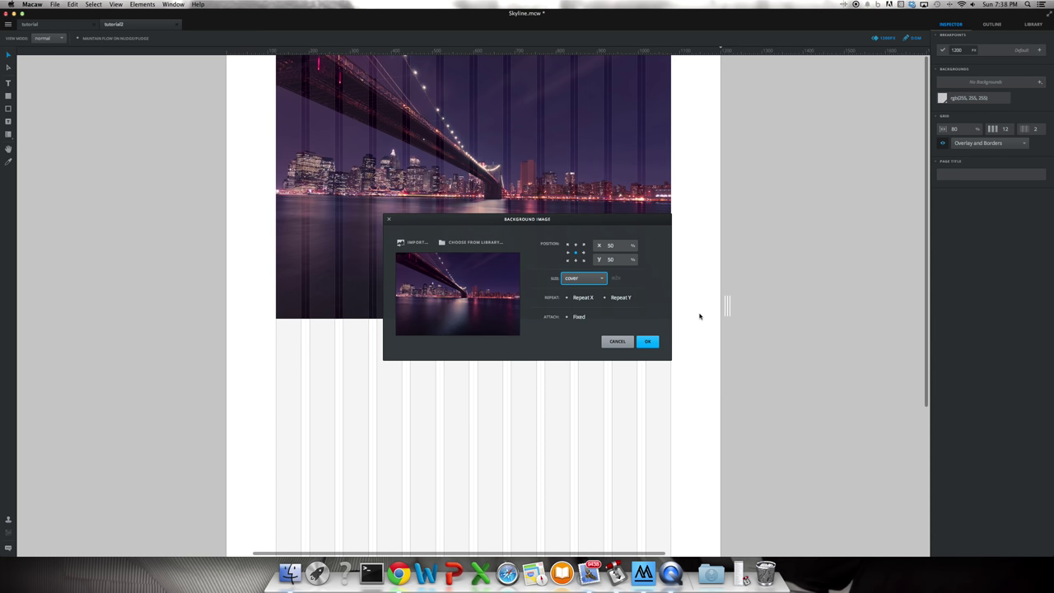
click(647, 342)
- Give the skyline box auto left and right margins so it sits centred on the page
click(522, 194)
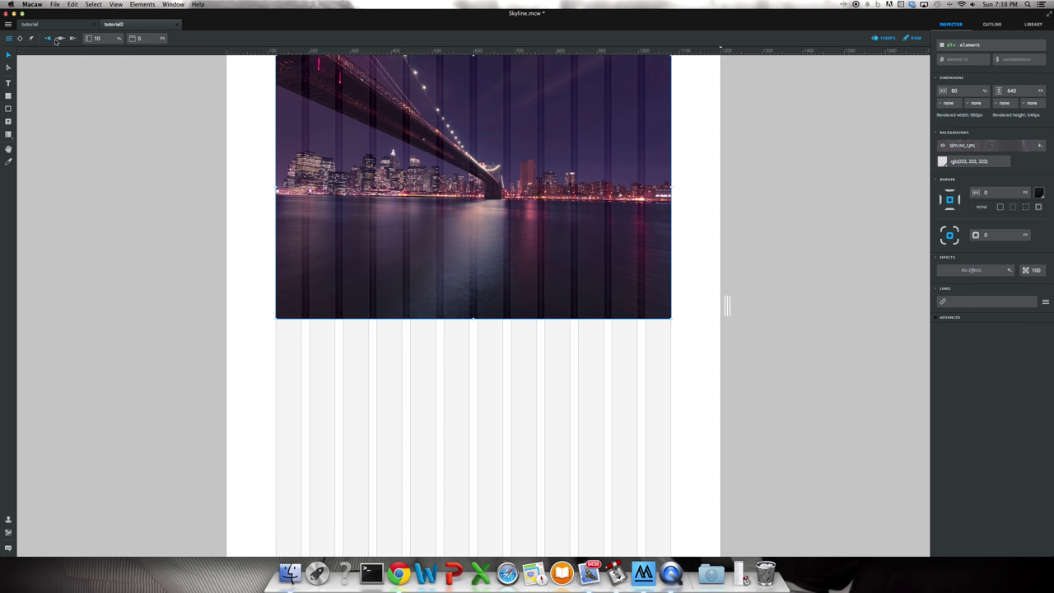
click(20, 39)
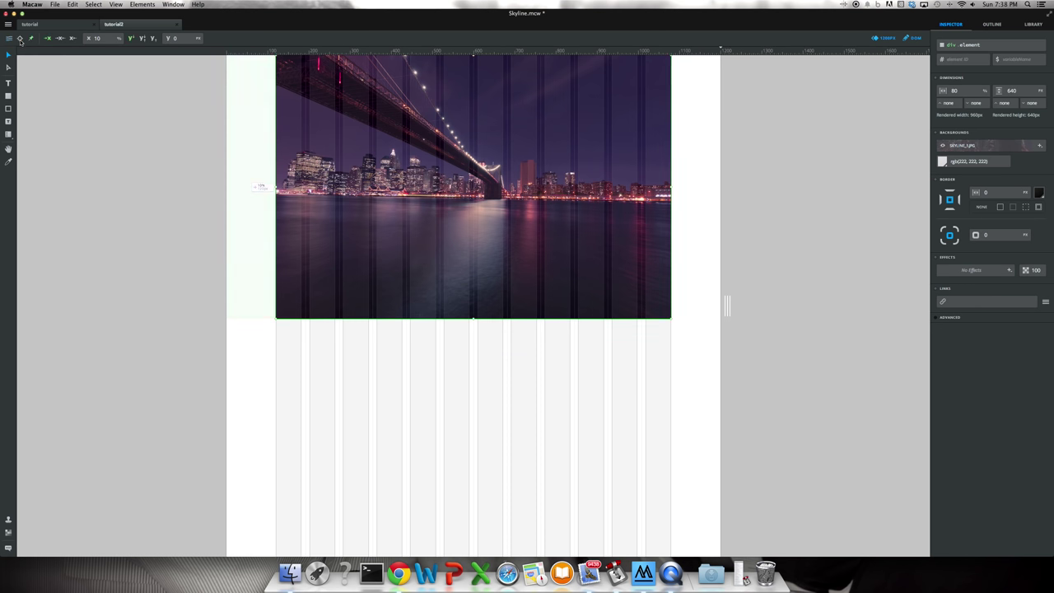
click(20, 41)
click(60, 40)
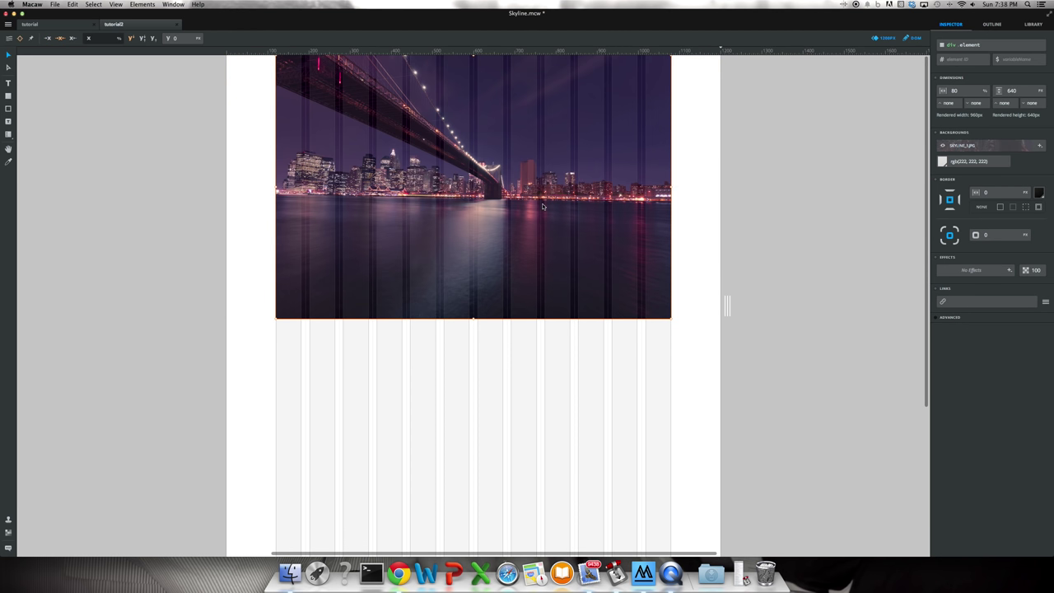
click(537, 337)
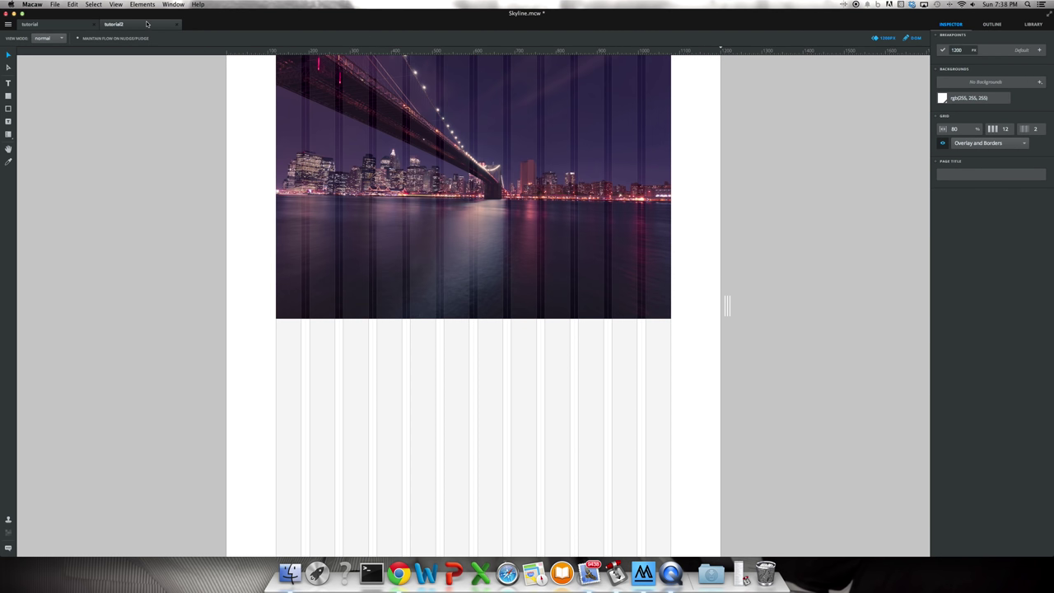
click(62, 26)
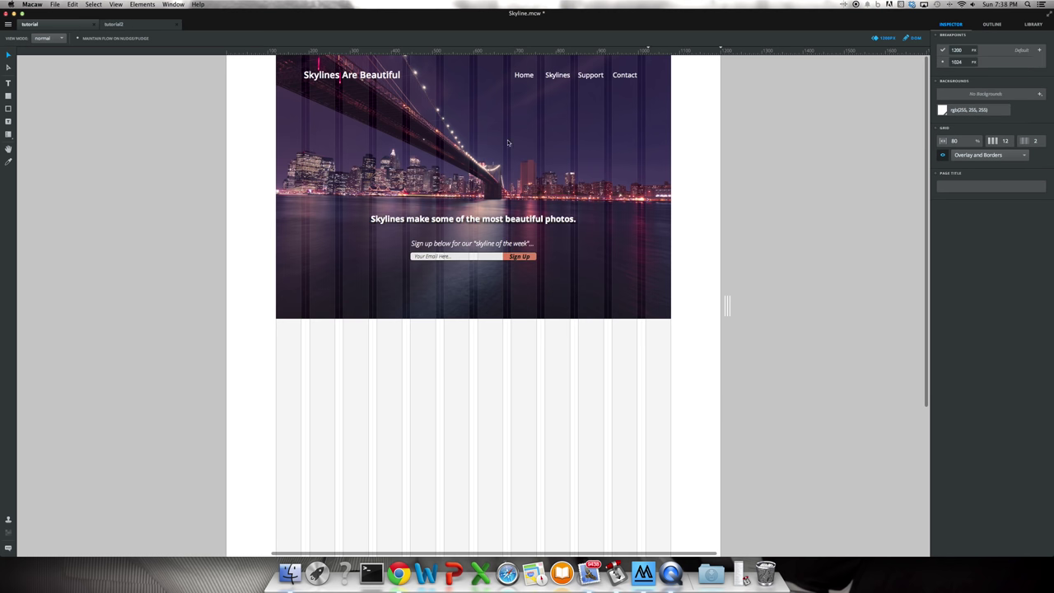
click(362, 79)
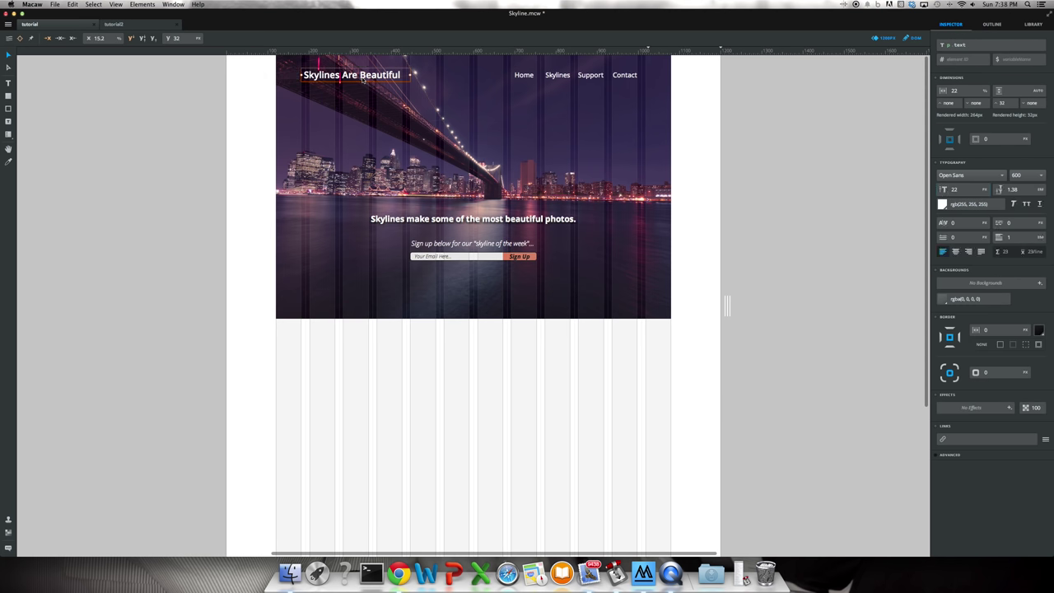
click(964, 187)
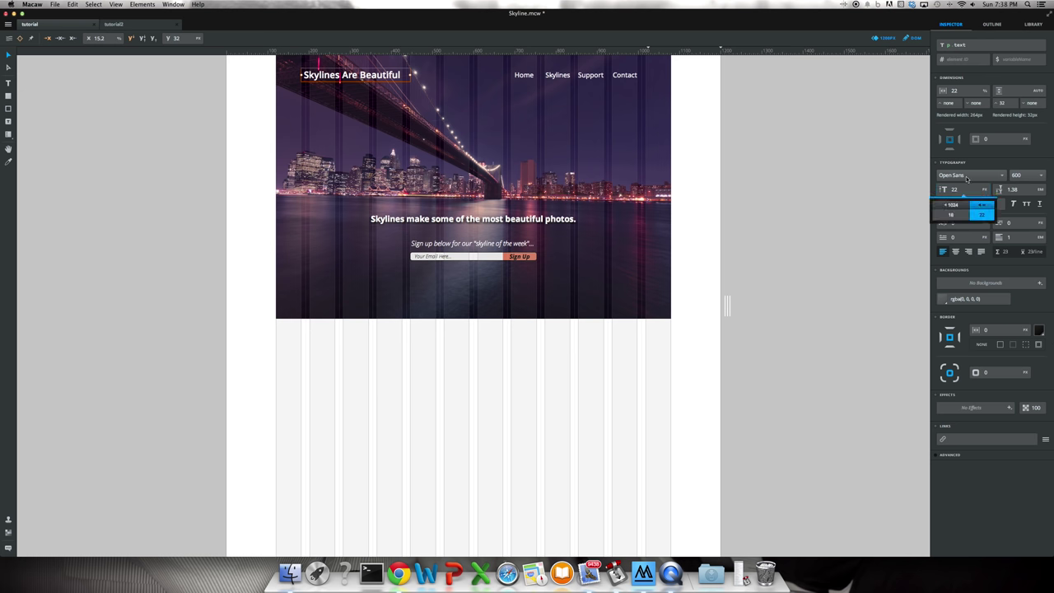
key(Return)
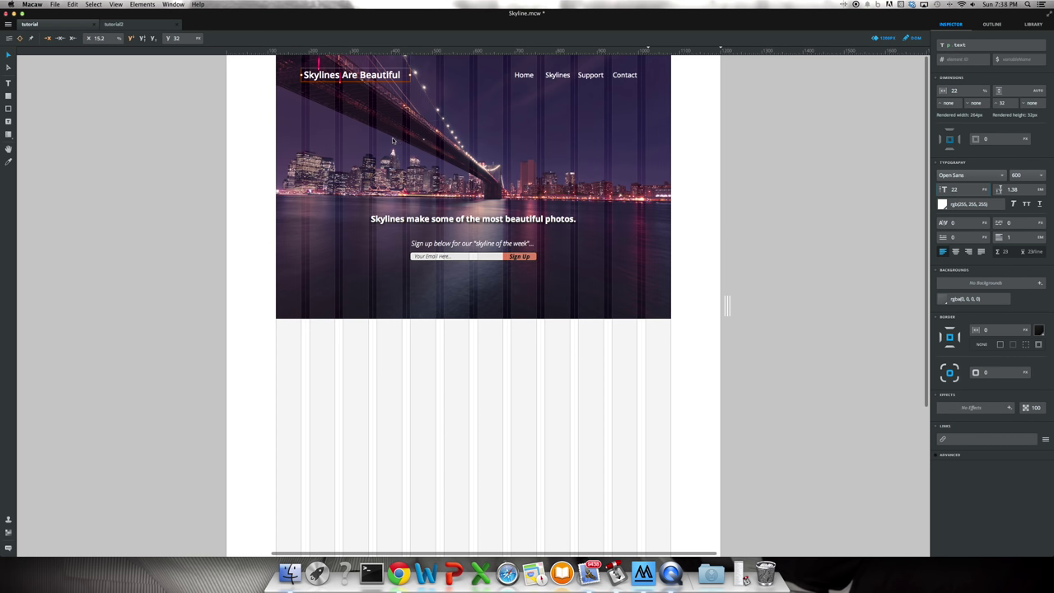
- Draw a text box at the top-left of the skyline image on tutorial2
click(130, 25)
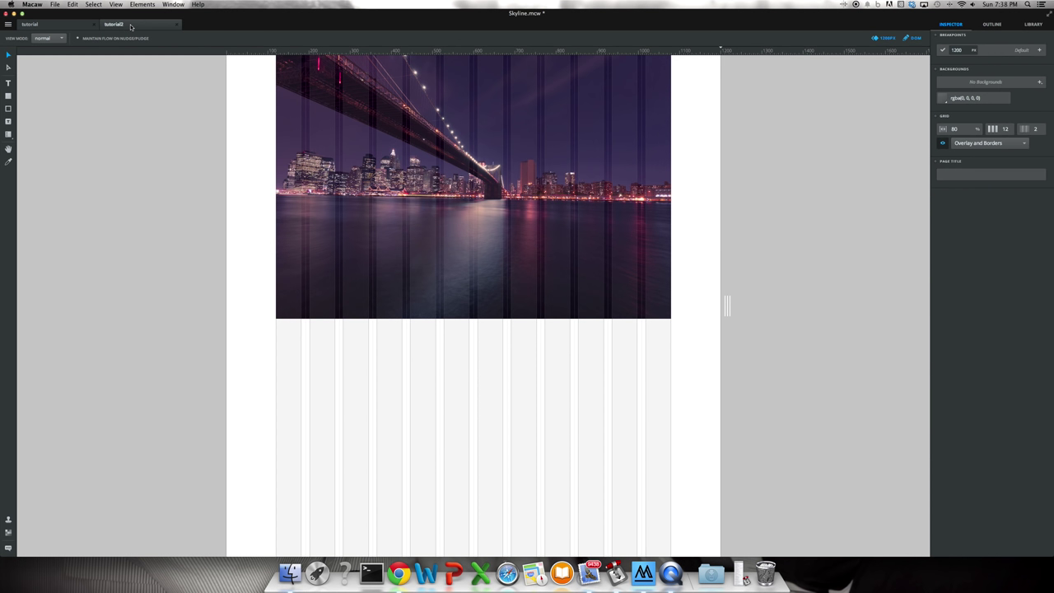
click(8, 85)
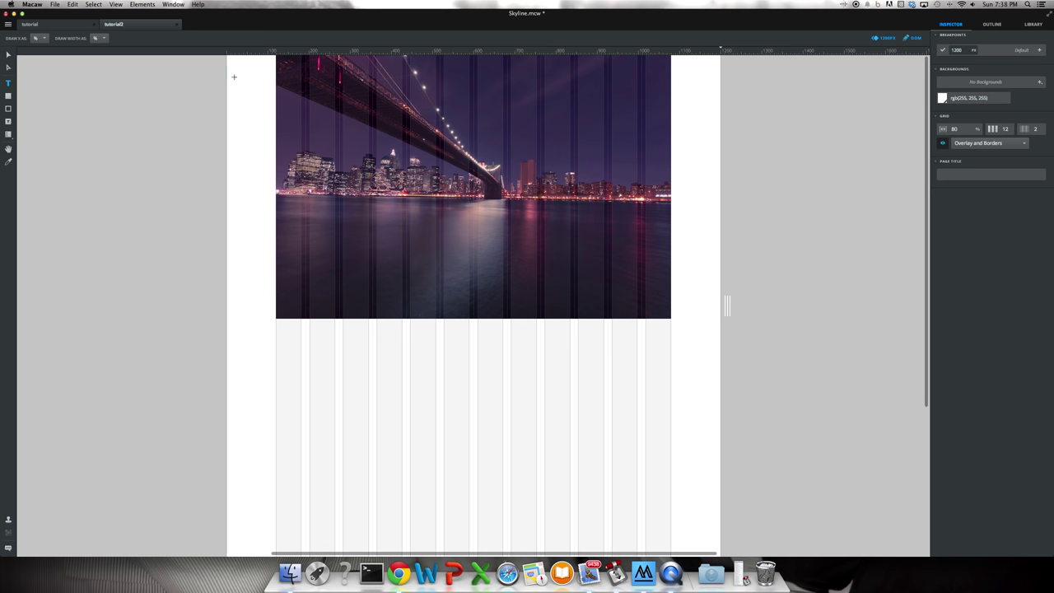
drag(302, 73, 410, 90)
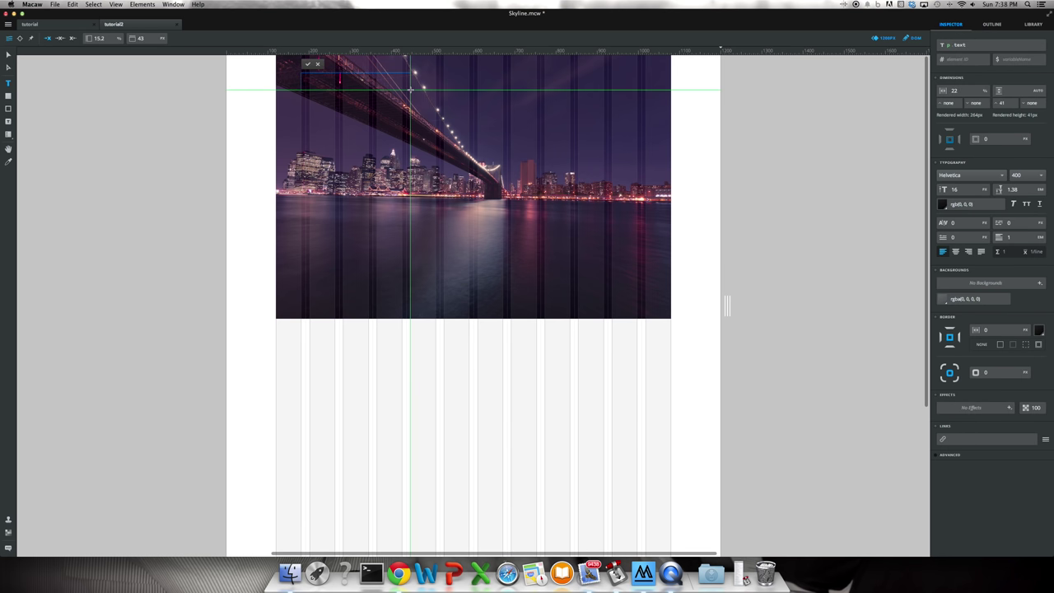
- Set the text box's font to Open Sans
click(953, 175)
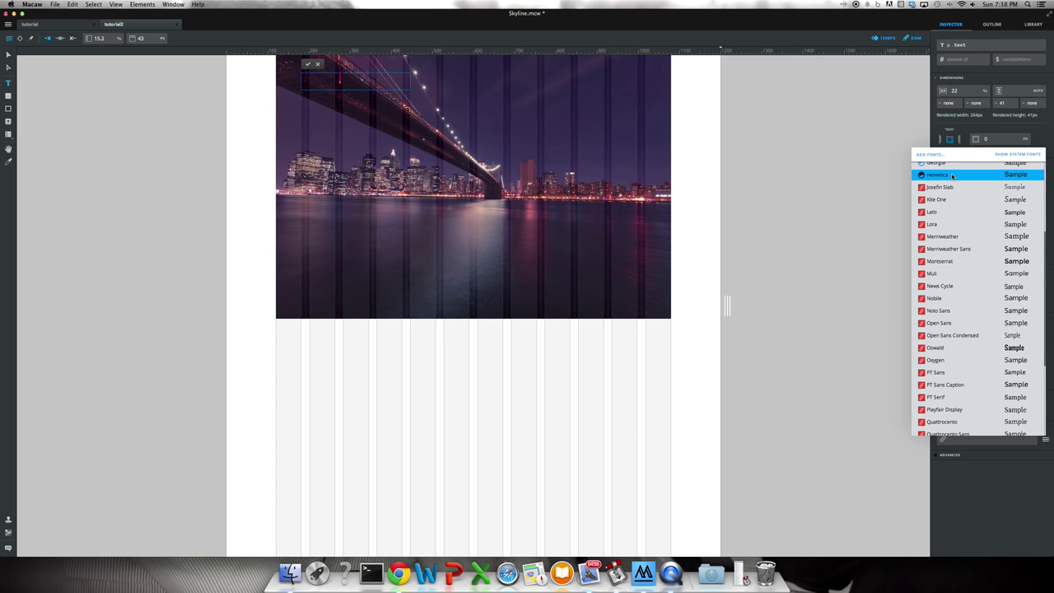
click(946, 326)
click(965, 175)
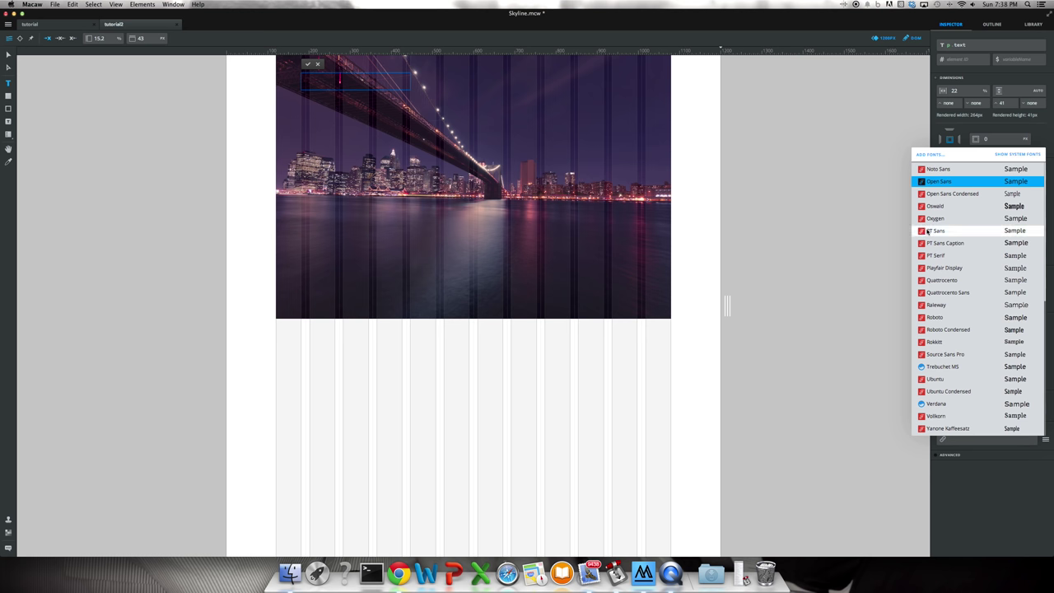
scroll(930, 370, up, 10)
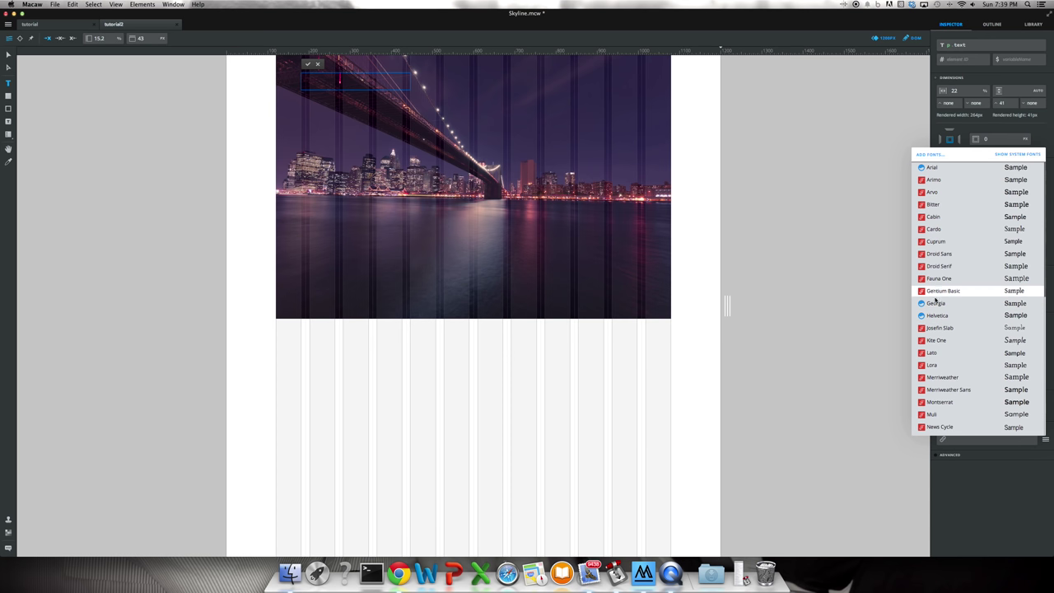
scroll(948, 285, down, 5)
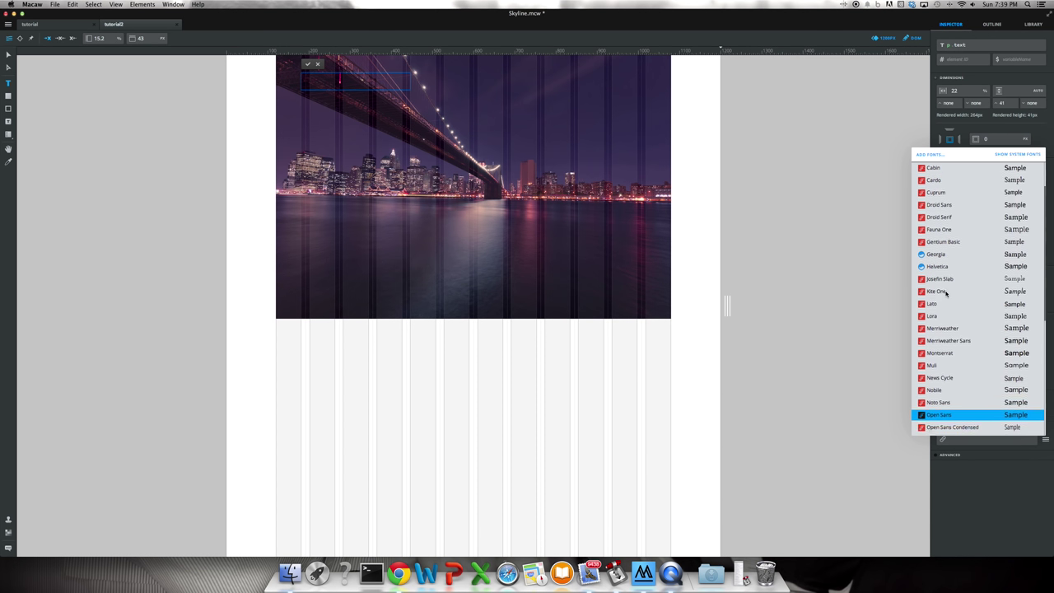
click(943, 309)
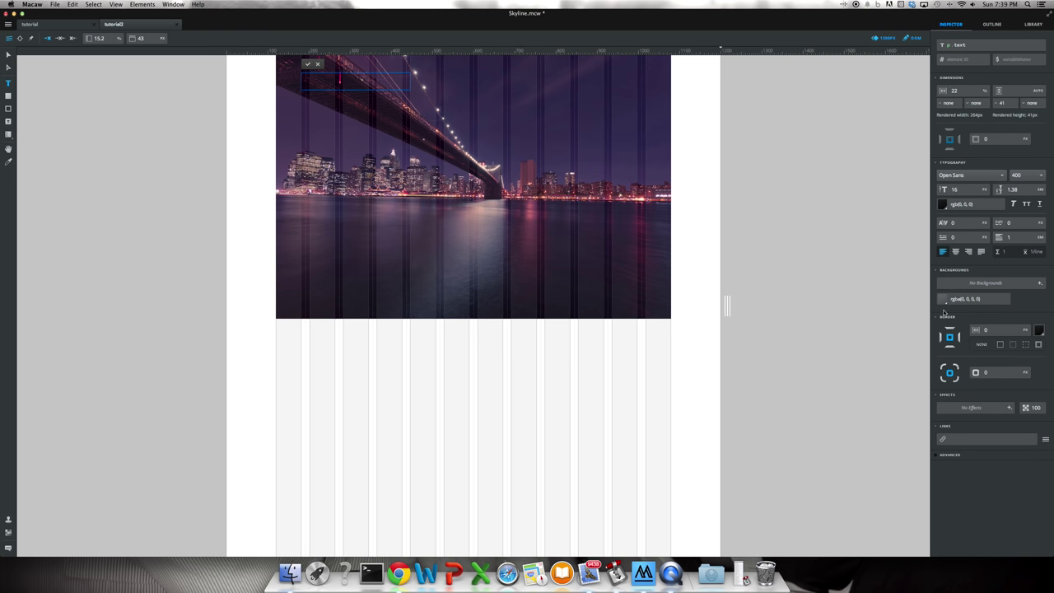
- Set the font size to 22 and enter the heading 'Skylines Are Cool'
click(964, 191)
text(22)
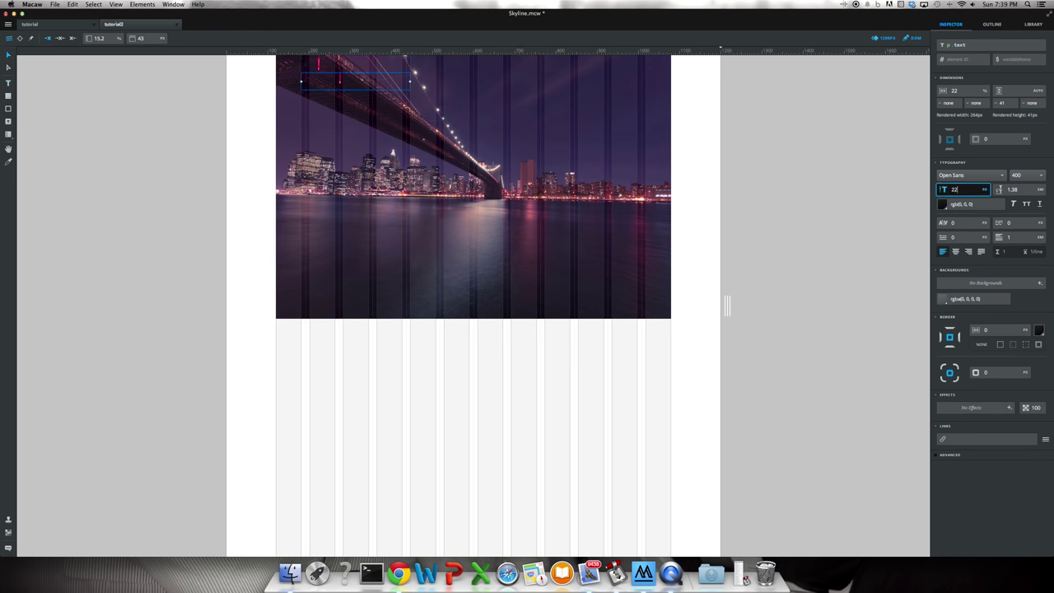
key(Return)
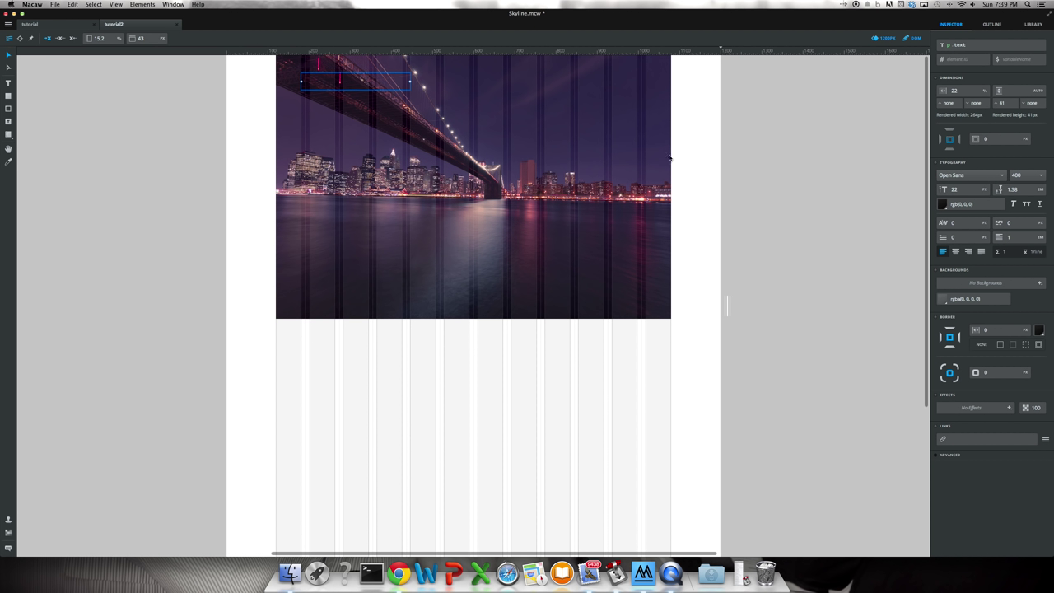
double_click(352, 83)
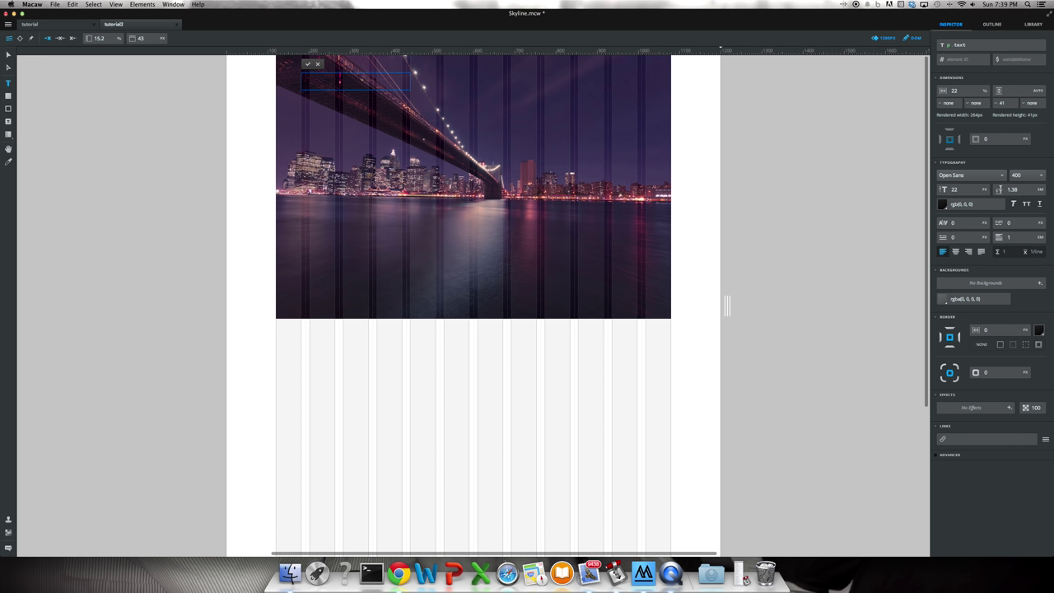
key(shift+Left)
key(shift+Left)
key(shift+Left)
key(shift+Left)
key(shift+Left)
key(shift+Left)
key(shift+Left)
key(shift+Left)
key(shift+Left)
key(shift+Left)
key(shift+Left)
key(shift+Left)
key(shift+Left)
key(shift+Left)
key(shift+Left)
key(shift+Left)
key(shift+Left)
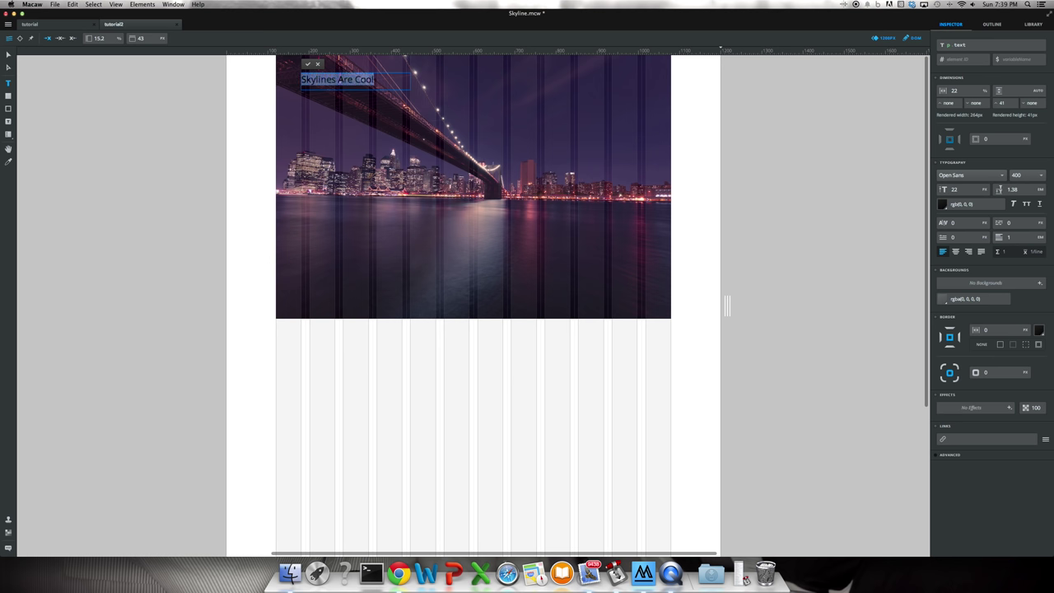
- Centre-align the heading and colour it white
click(955, 252)
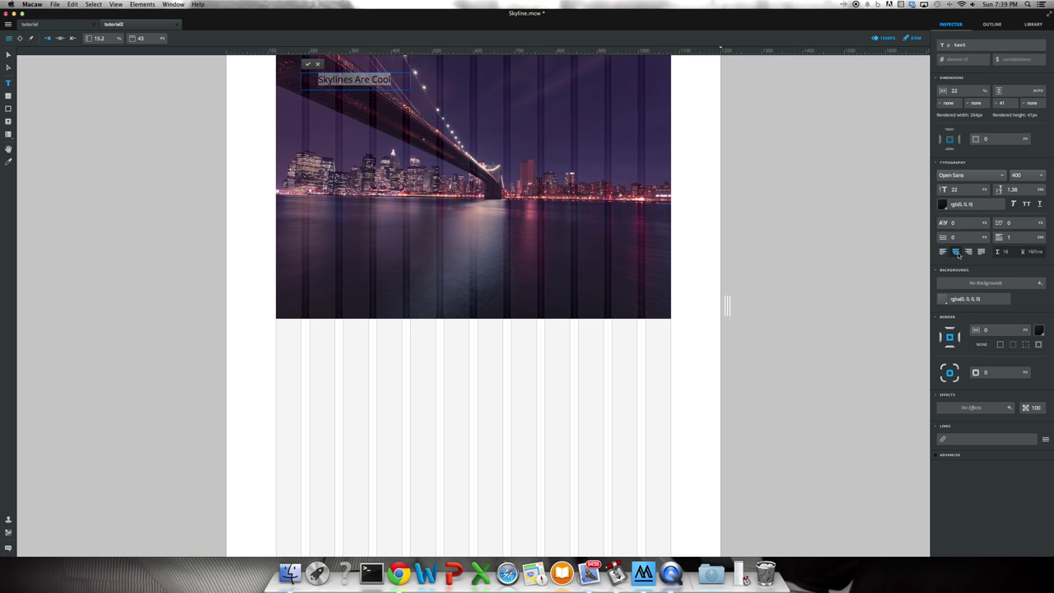
click(942, 204)
click(423, 244)
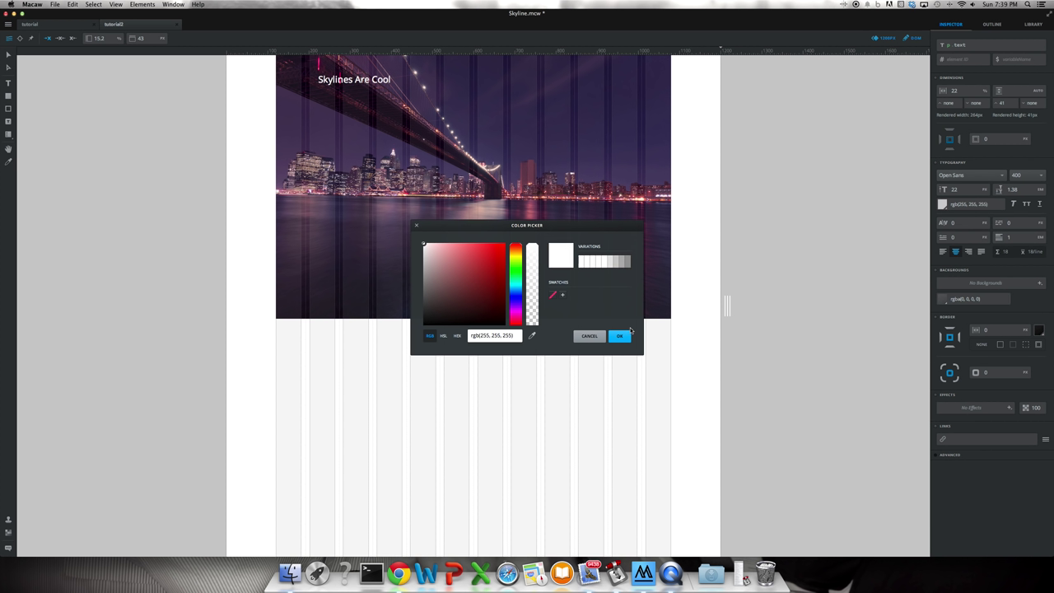
click(623, 339)
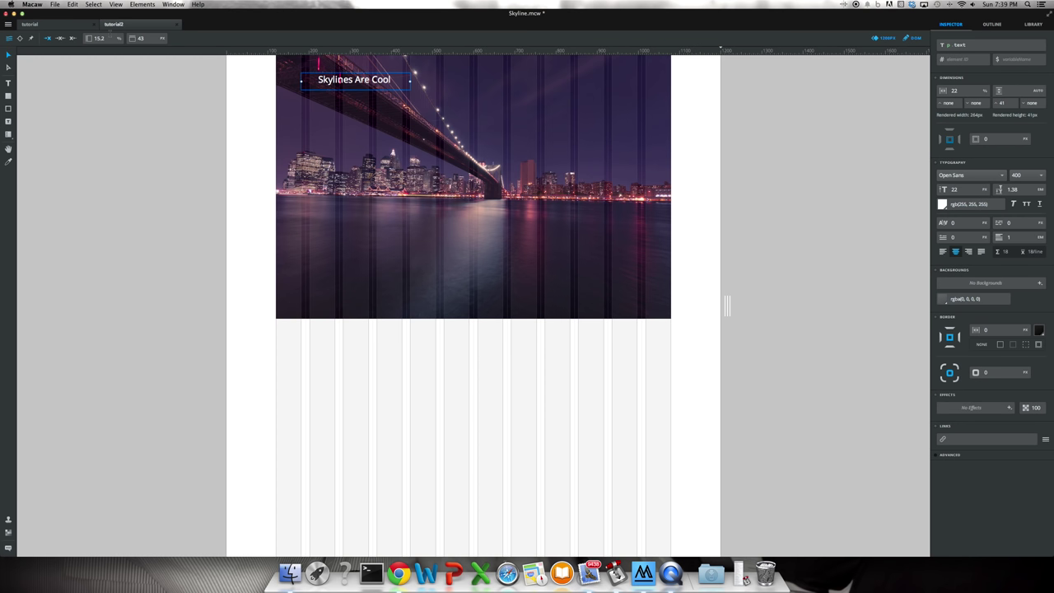
click(69, 28)
- Change the heading text to 'Skylines Are Beautiful'
click(123, 27)
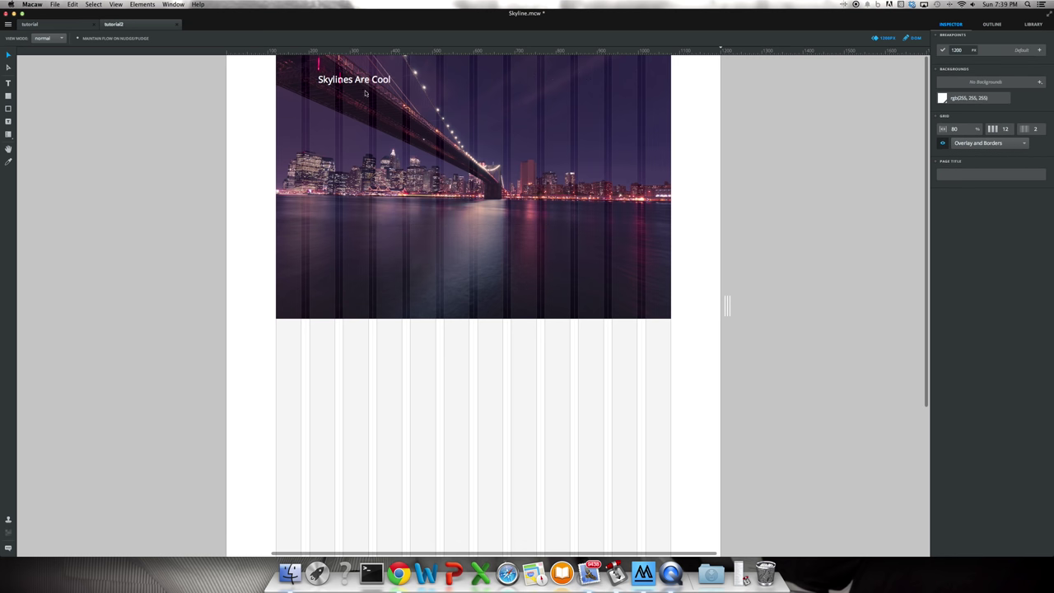
double_click(383, 79)
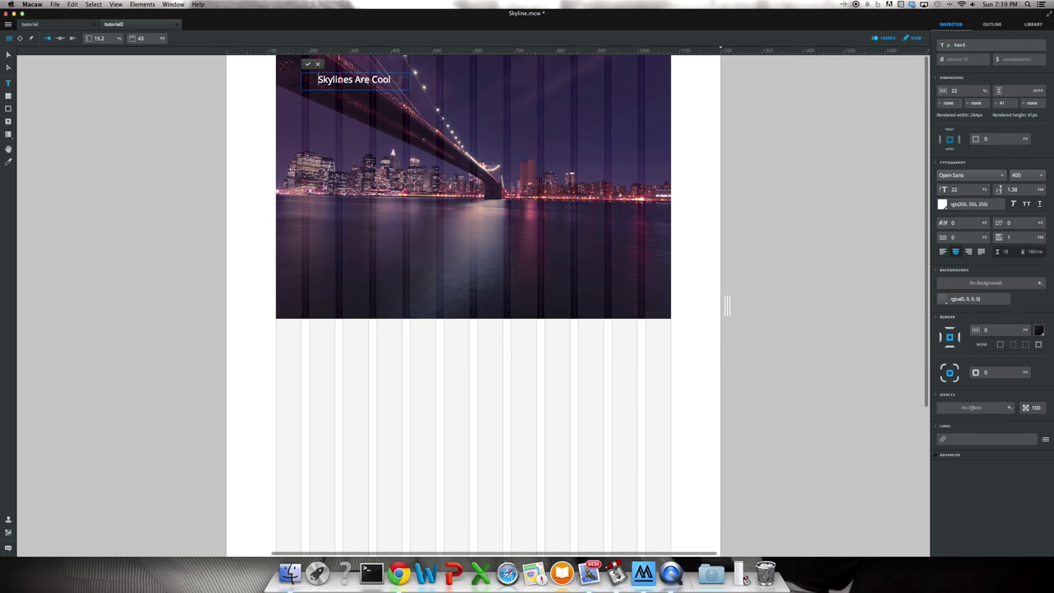
key(BackSpace)
key(BackSpace)
key(BackSpace)
key(BackSpace)
text(Beautiful)
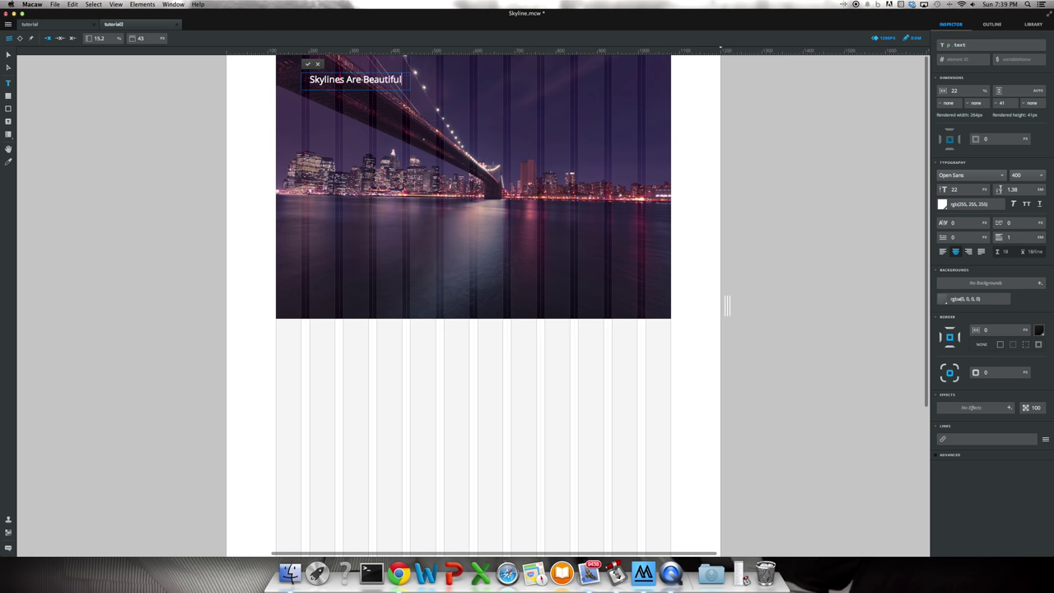
click(308, 65)
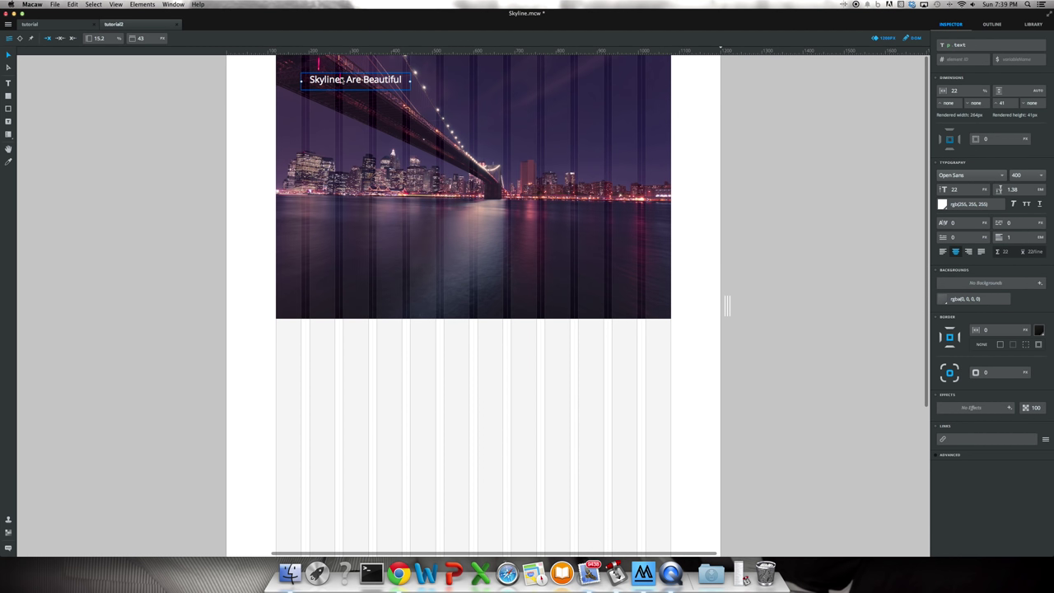
- Set the title's font weight to 700 after trying 300 and 800
click(1034, 182)
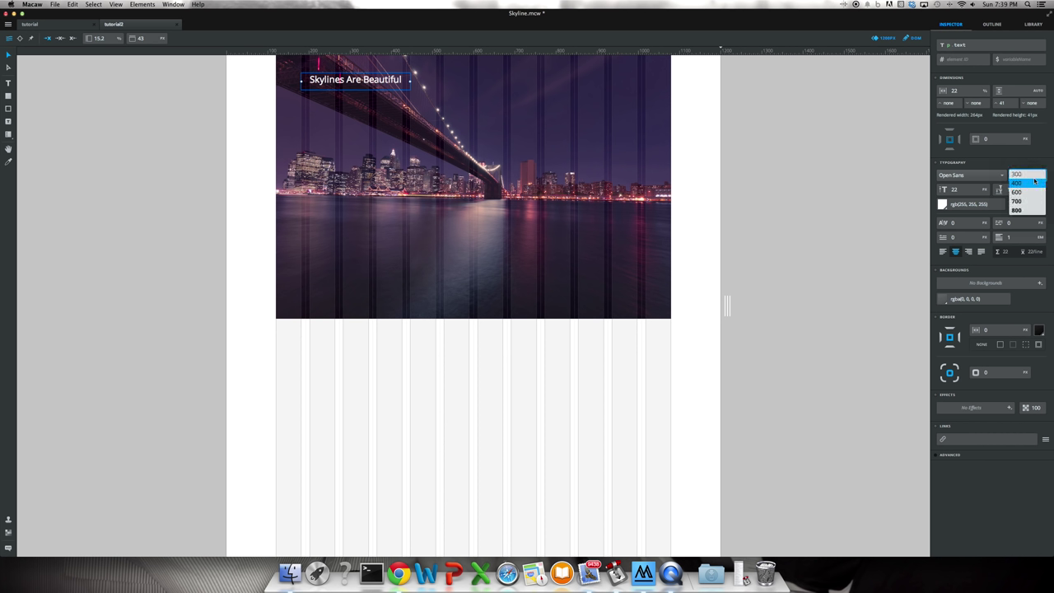
click(1036, 175)
click(1039, 176)
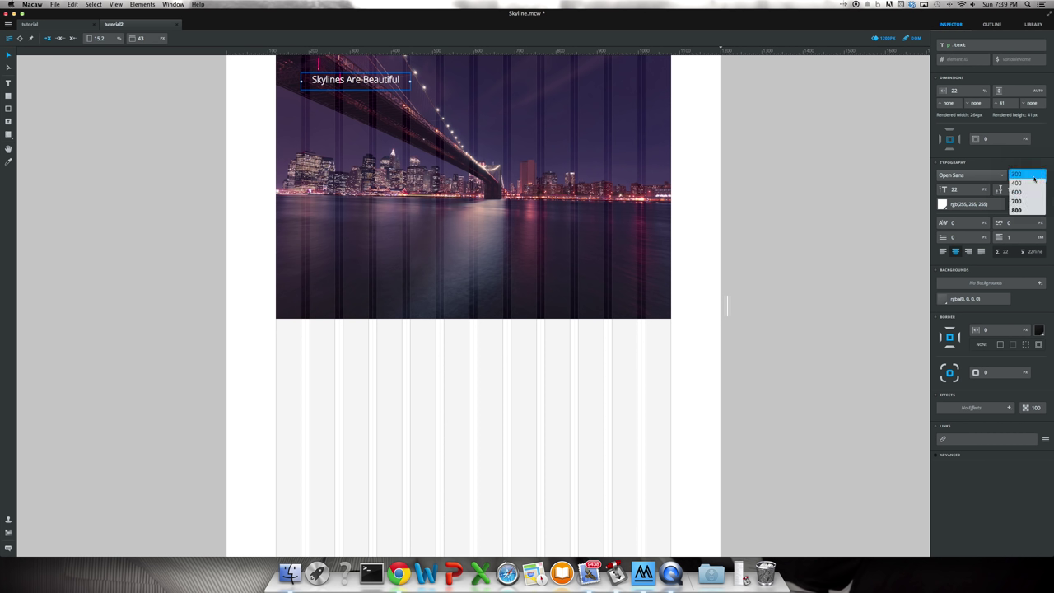
click(1020, 211)
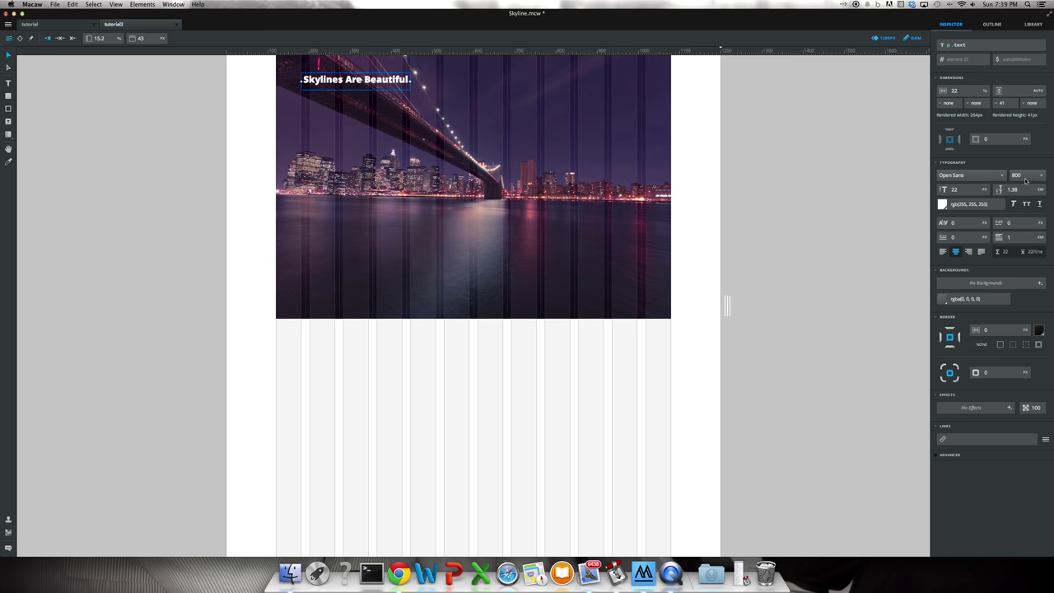
click(1024, 176)
click(1020, 202)
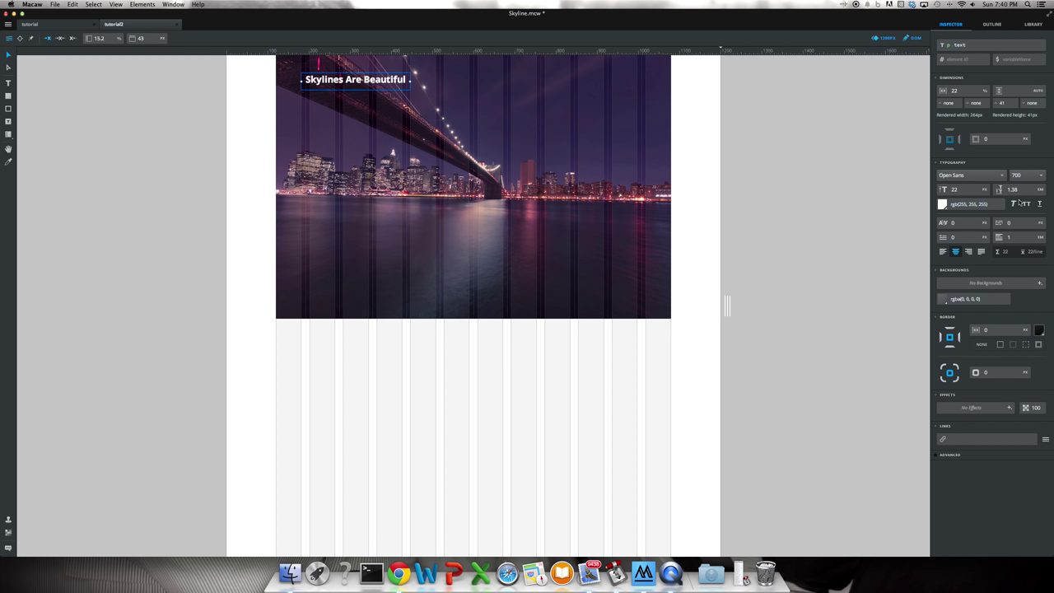
click(648, 122)
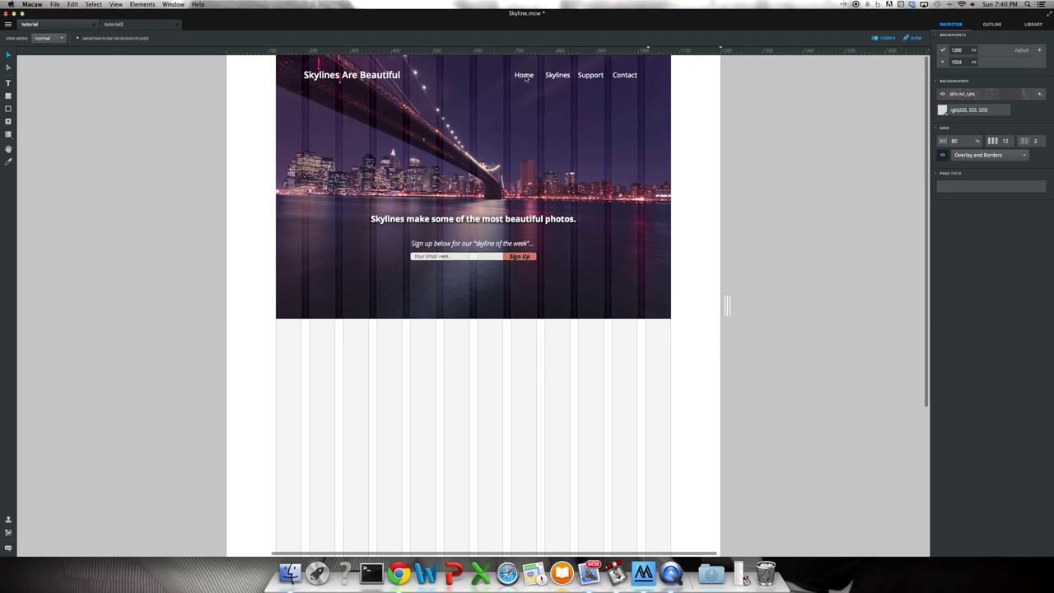
- Inspect the Home, Skylines, Support and Contact nav links on the tutorial reference page
click(524, 75)
click(562, 76)
click(591, 75)
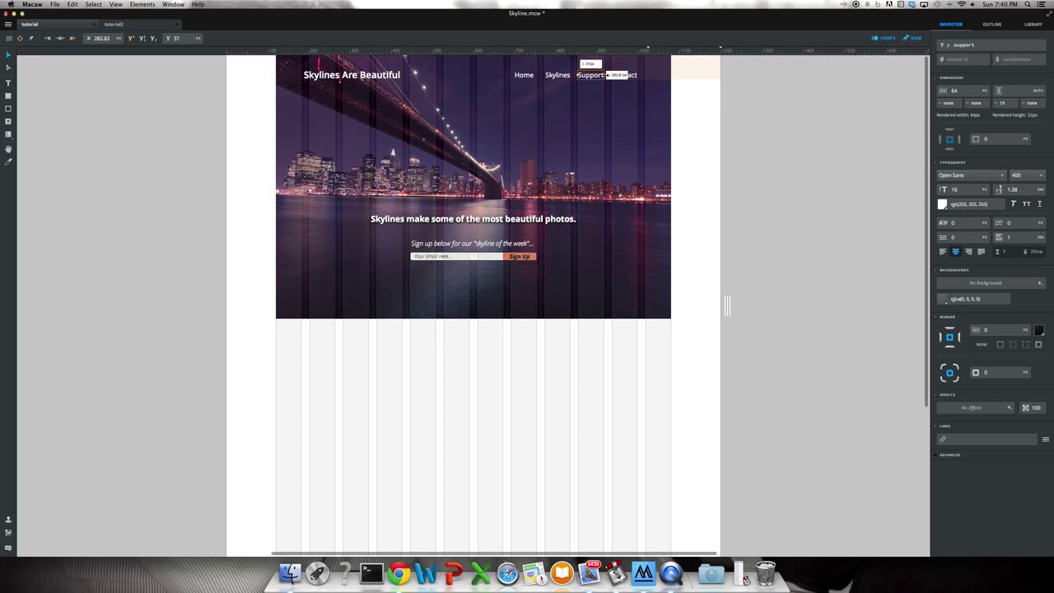
click(623, 76)
click(523, 76)
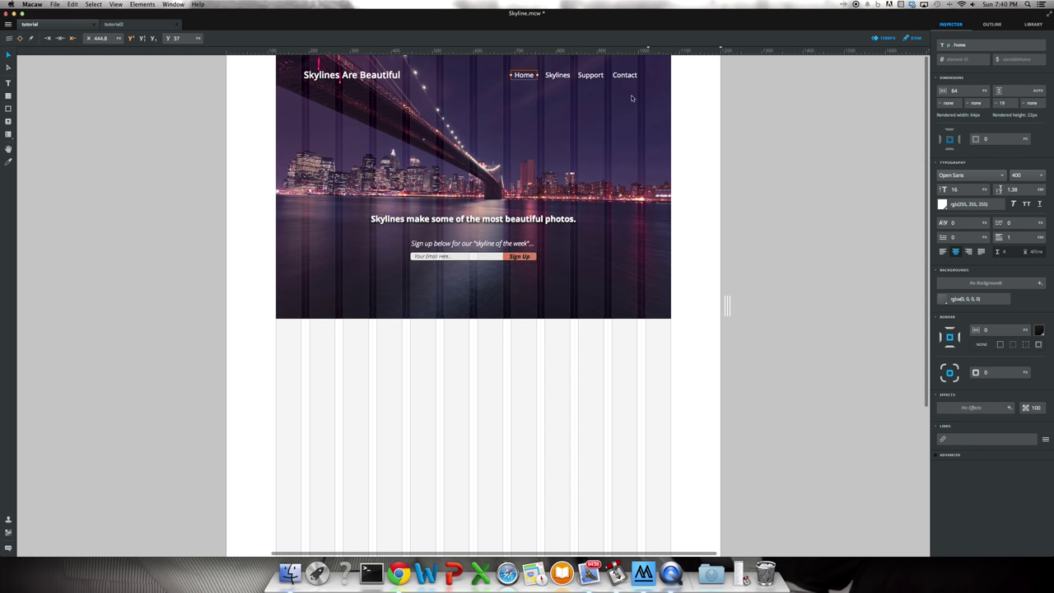
click(154, 30)
- Add a white, centre-aligned 'Home' text link near the top of the hero
click(8, 82)
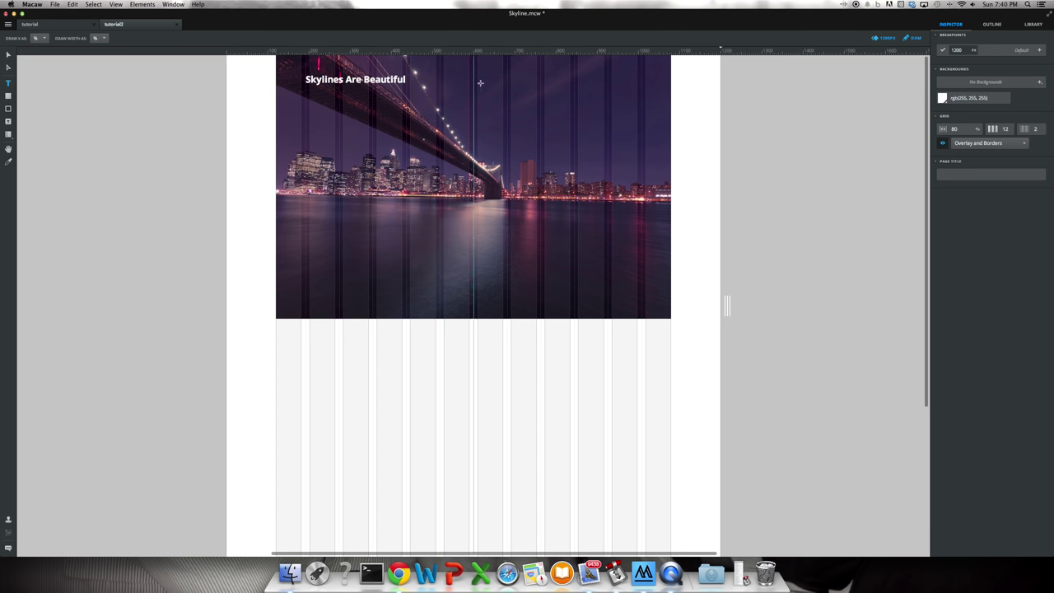
click(511, 71)
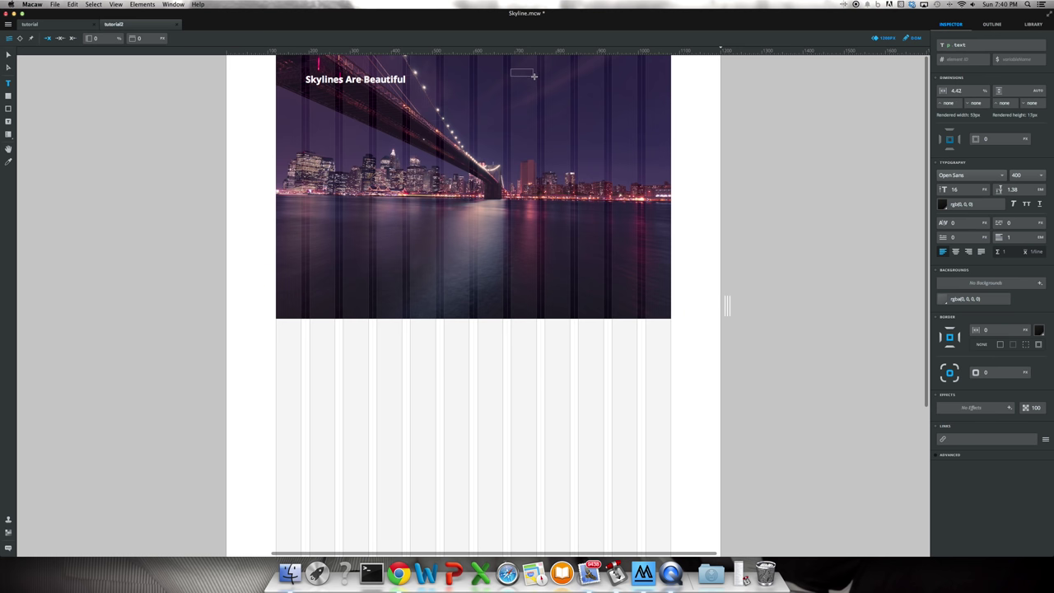
drag(533, 76, 538, 81)
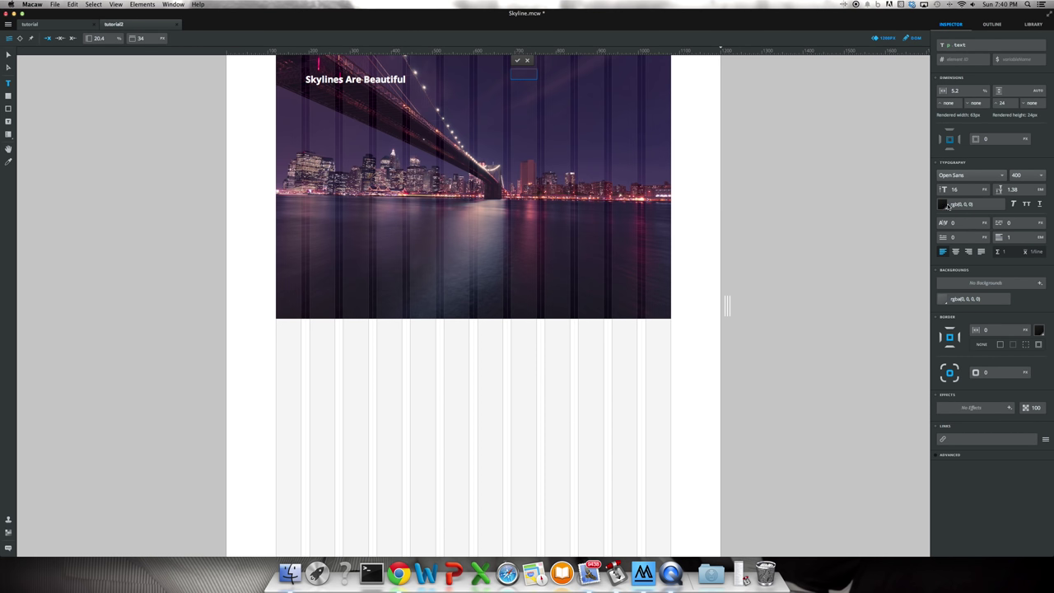
text(Home)
click(943, 204)
drag(465, 295, 392, 225)
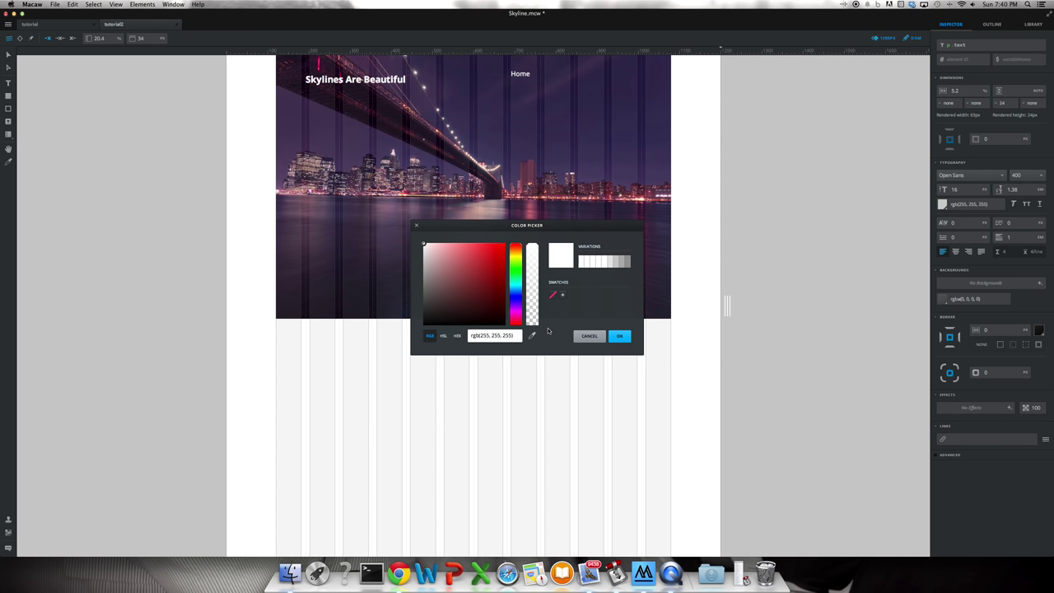
click(620, 336)
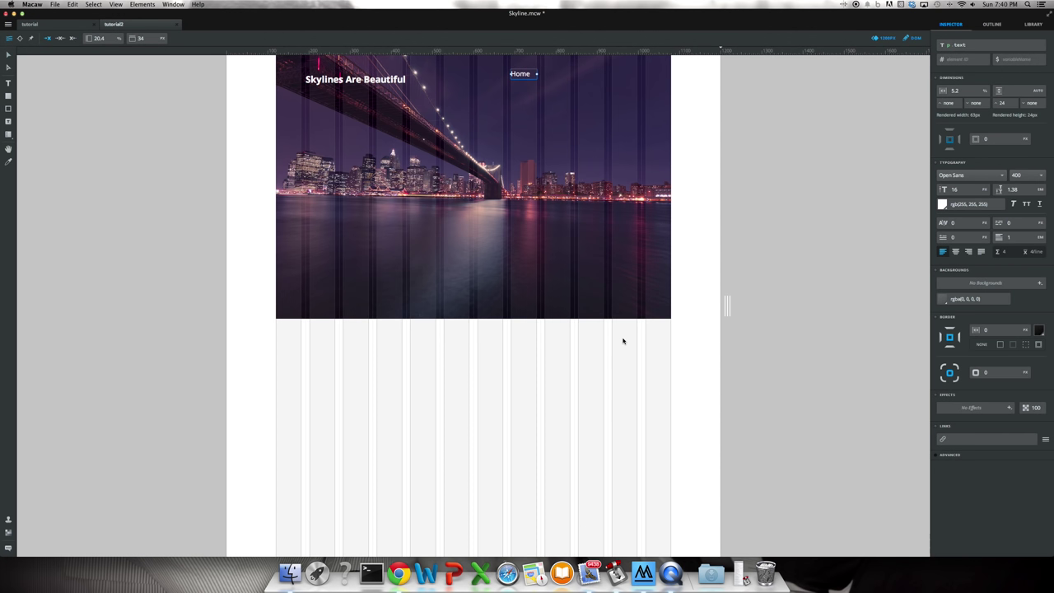
click(954, 251)
- Duplicate the Home link to its right and rename the copy 'Skylines'
key(alt)
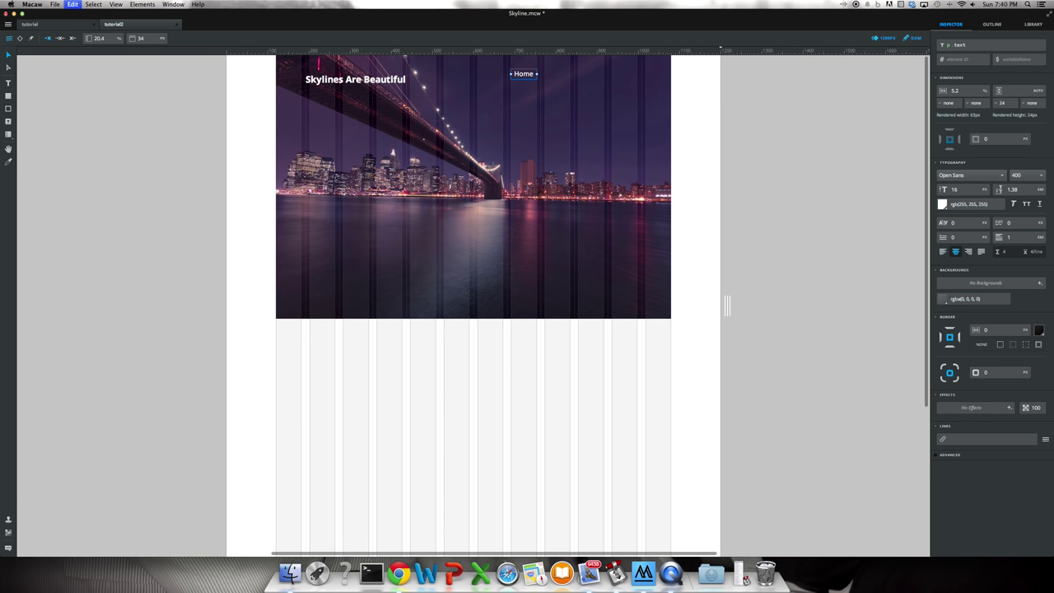
mouse_move(530, 76)
mouse_down()
mouse_move(550, 55)
mouse_move(557, 81)
mouse_move(537, 65)
mouse_up()
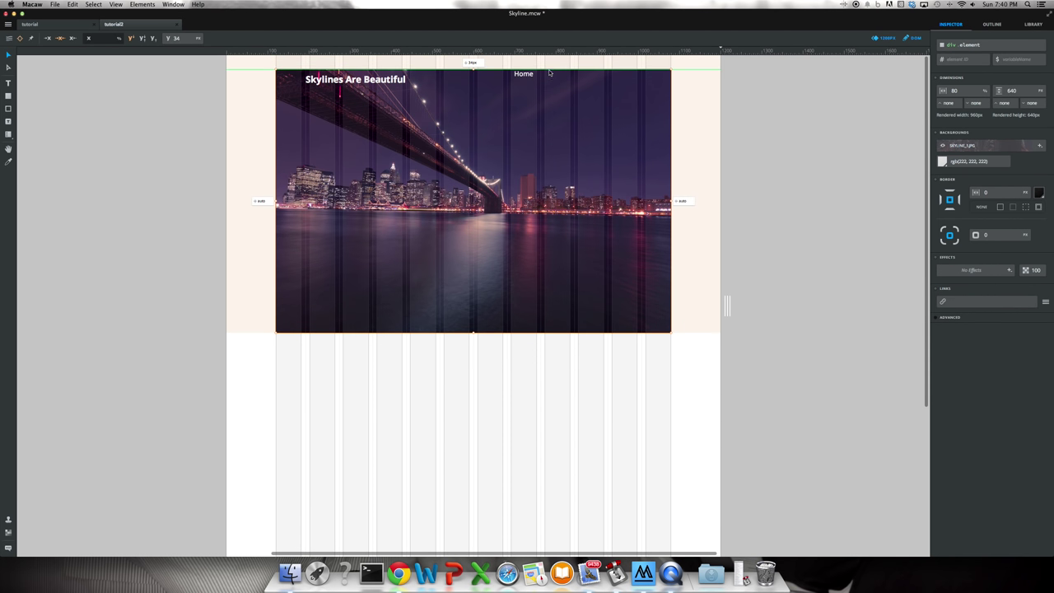
key(super+z)
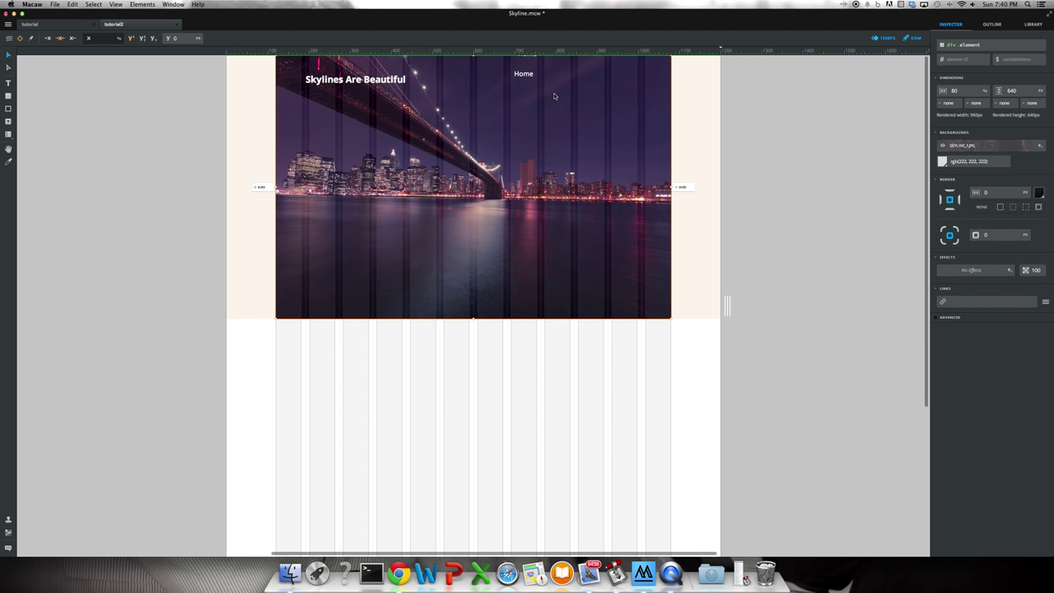
click(533, 64)
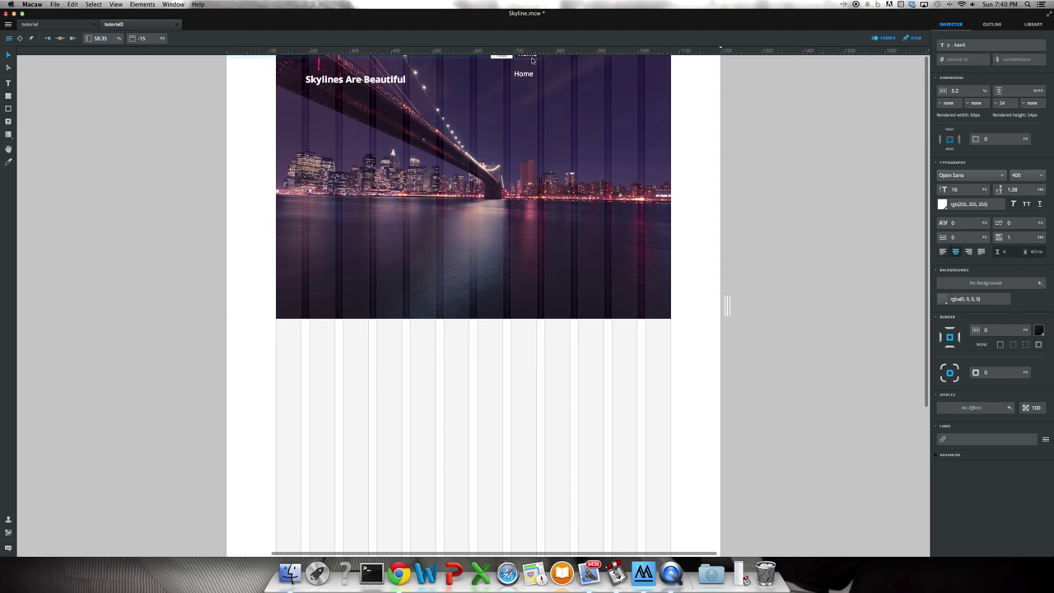
drag(535, 65, 561, 75)
double_click(559, 74)
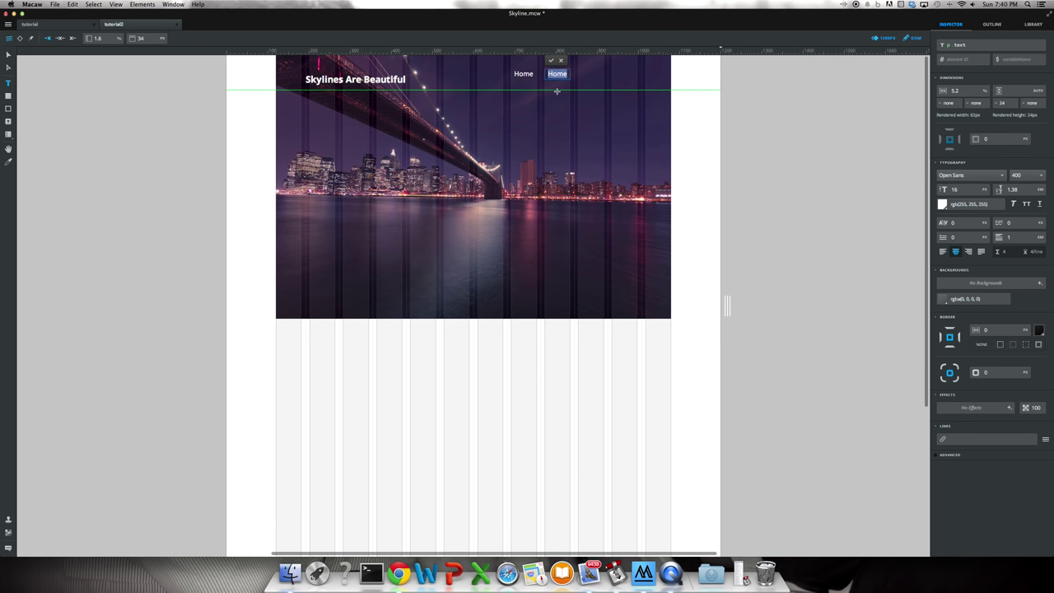
text(Skylines)
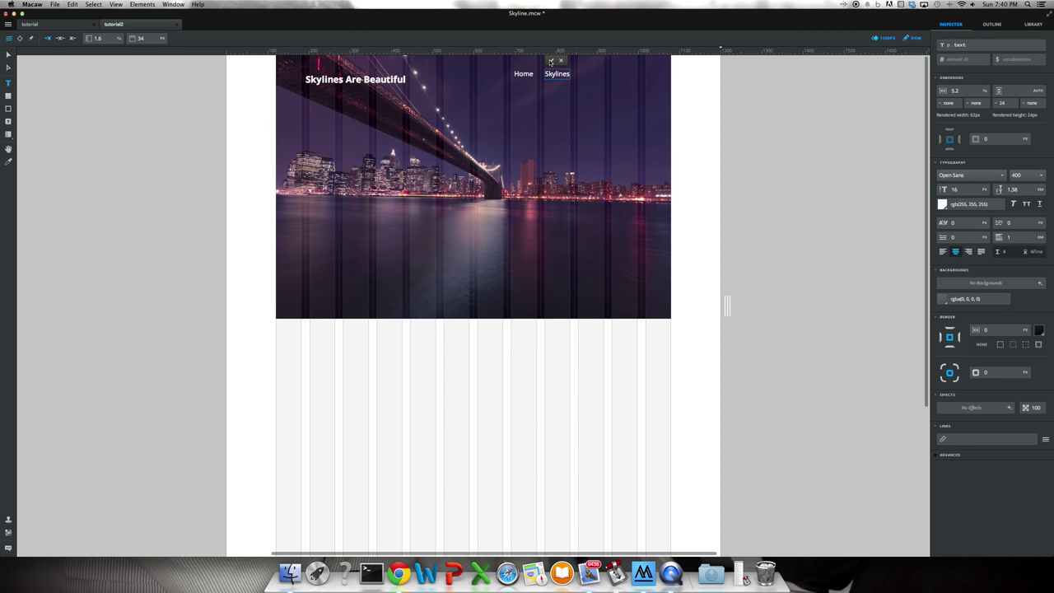
click(551, 62)
- Add two more copies to the right, renamed 'Support' and 'Contact'
drag(557, 74, 593, 75)
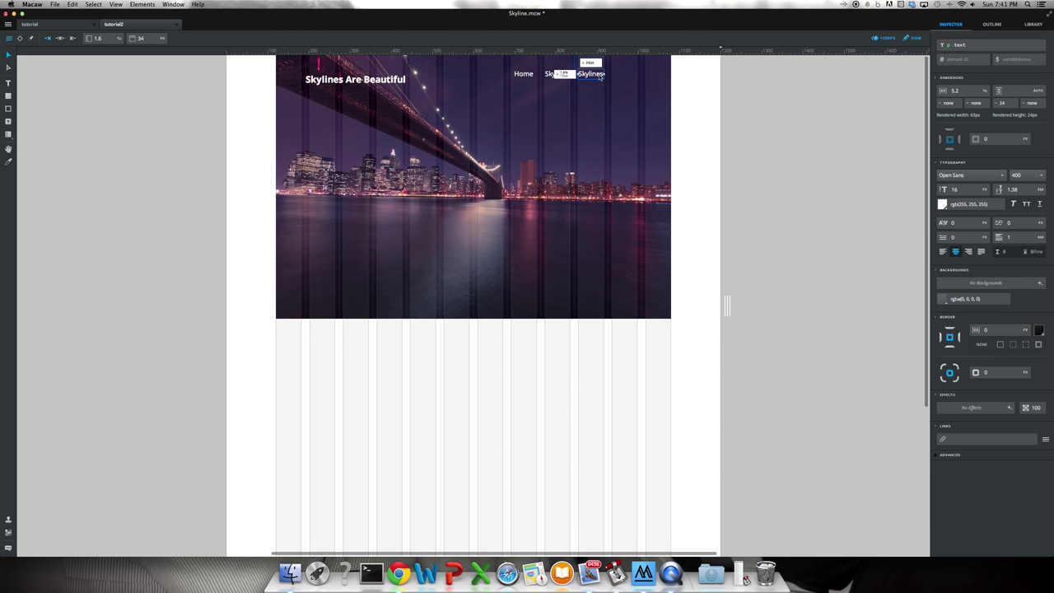
double_click(599, 75)
double_click(594, 74)
text(Support)
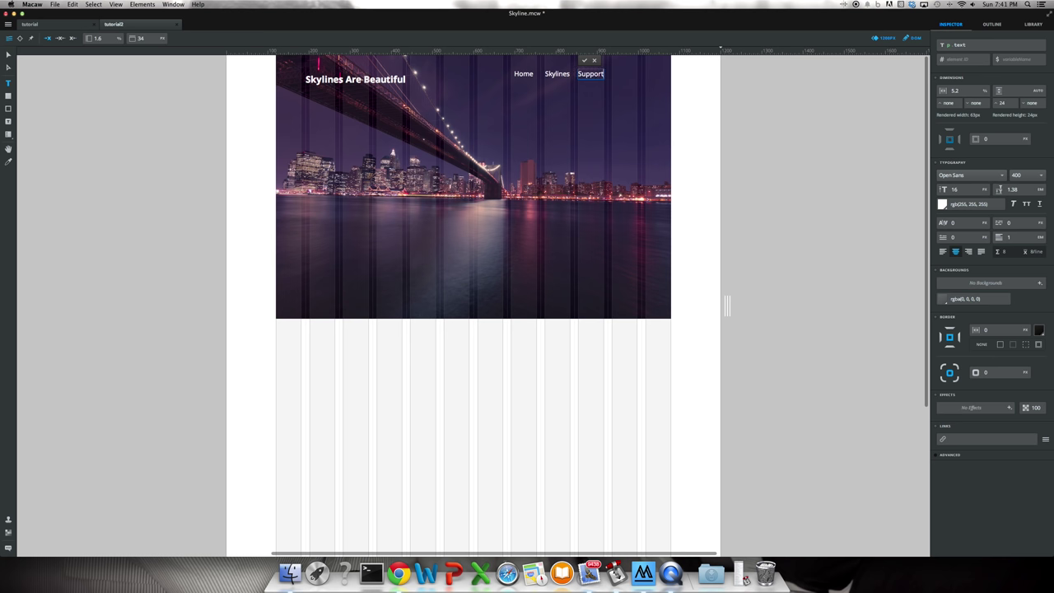
click(585, 61)
drag(590, 79, 633, 74)
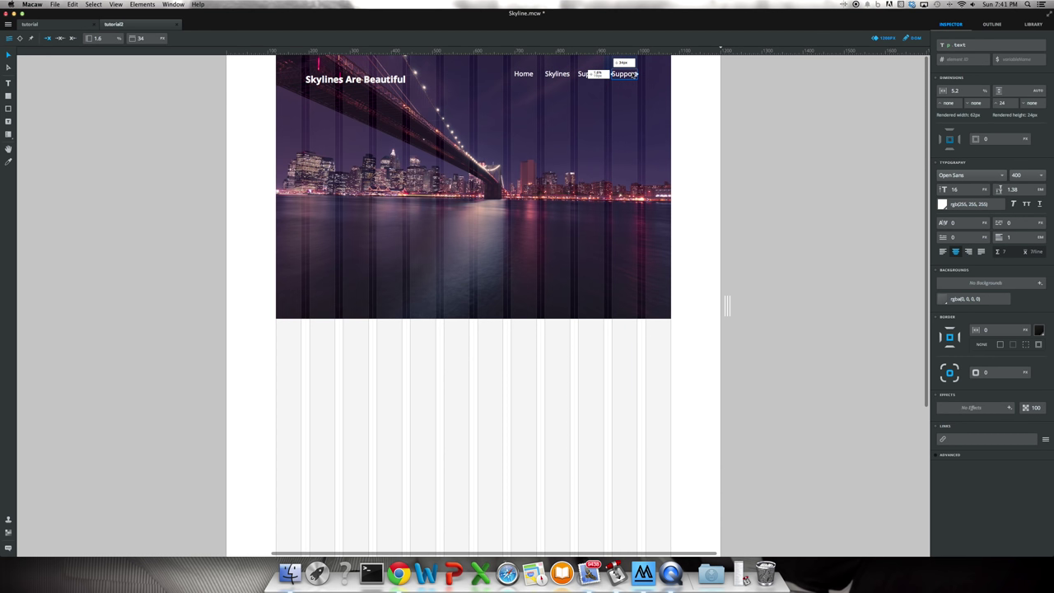
double_click(631, 74)
key(super+a)
text(Contact)
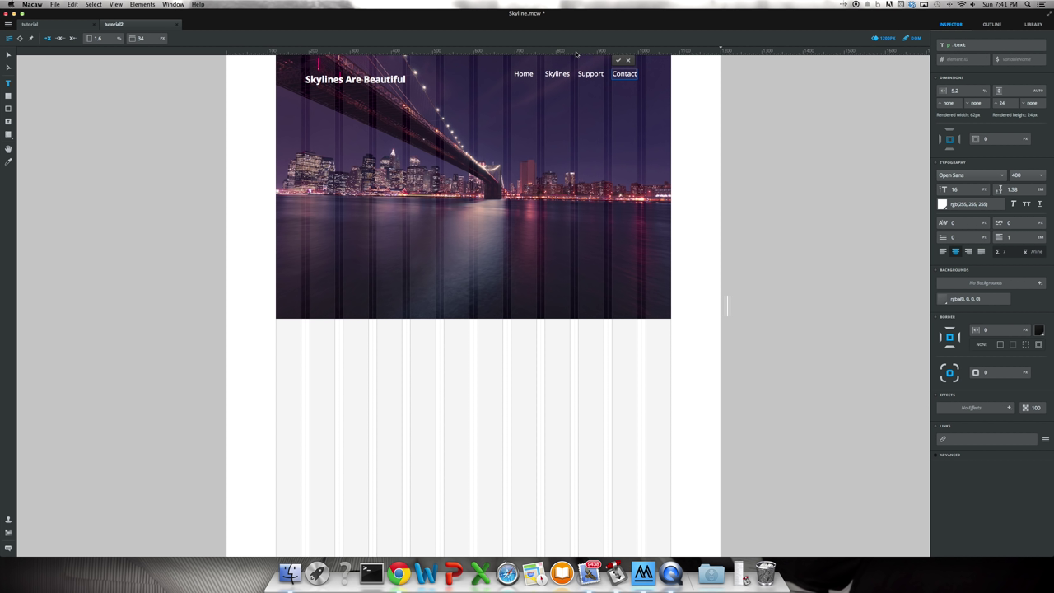
click(618, 61)
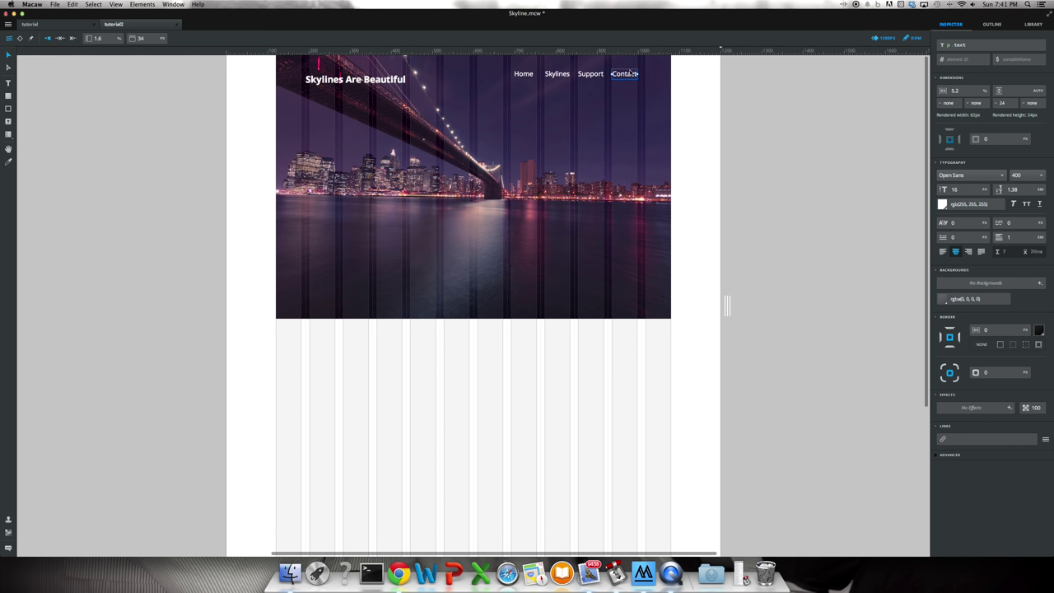
click(357, 80)
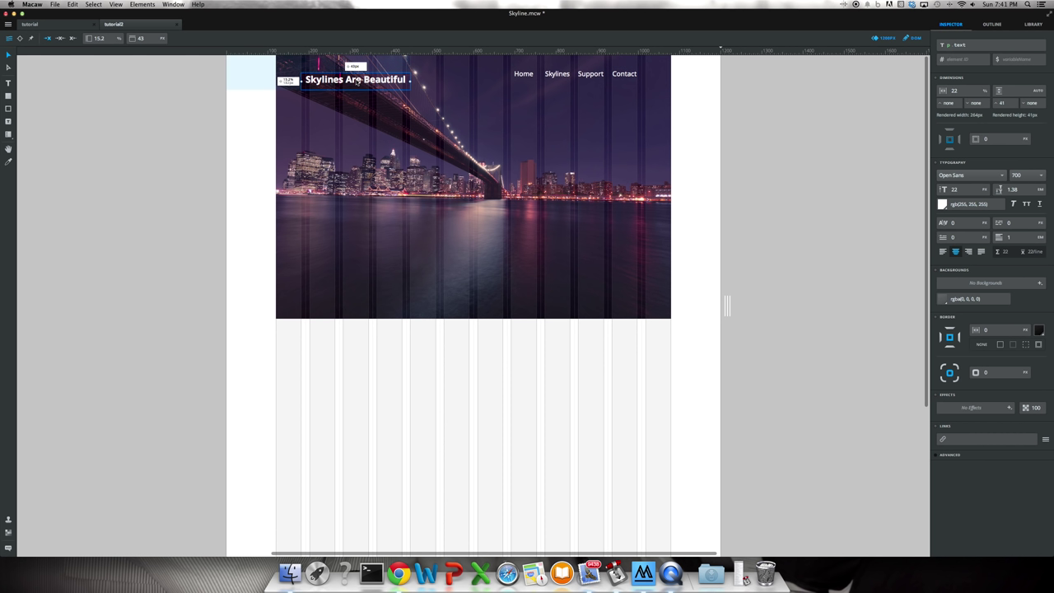
- Align the title and the four nav links level in one header row
shift+click(527, 79)
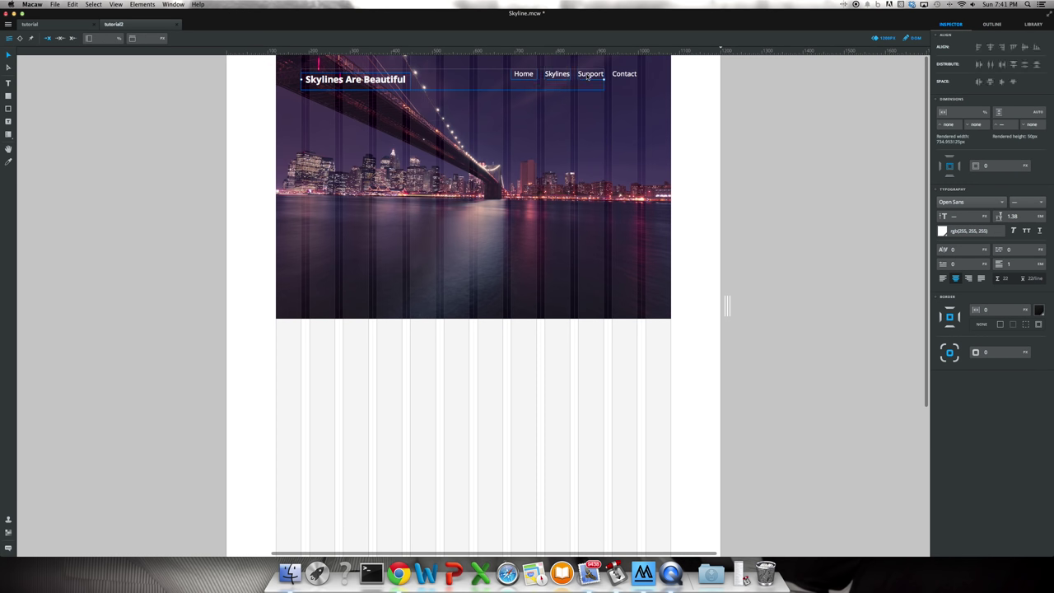
shift+click(622, 76)
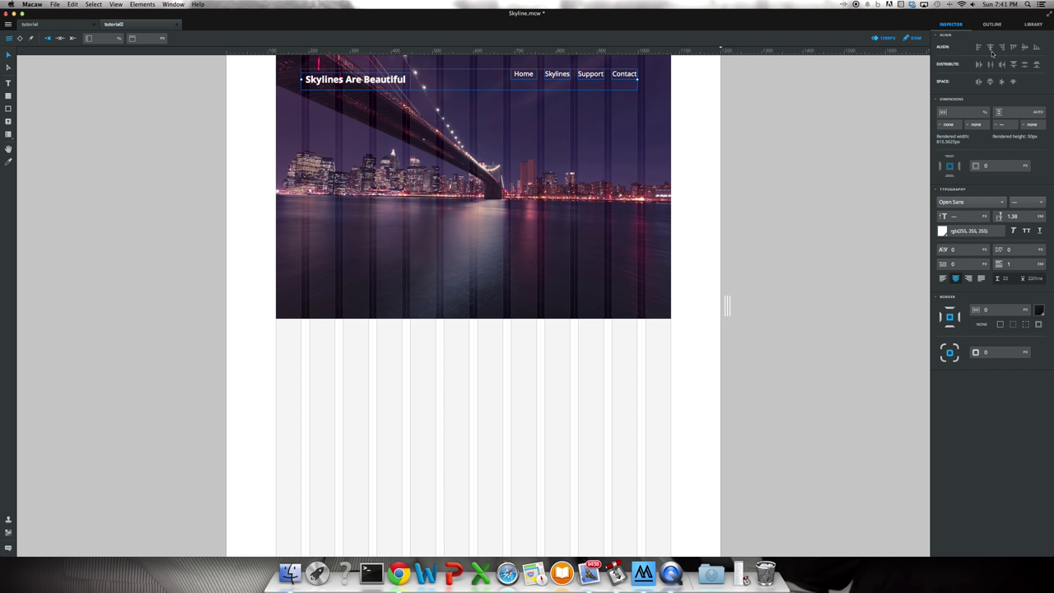
click(1036, 49)
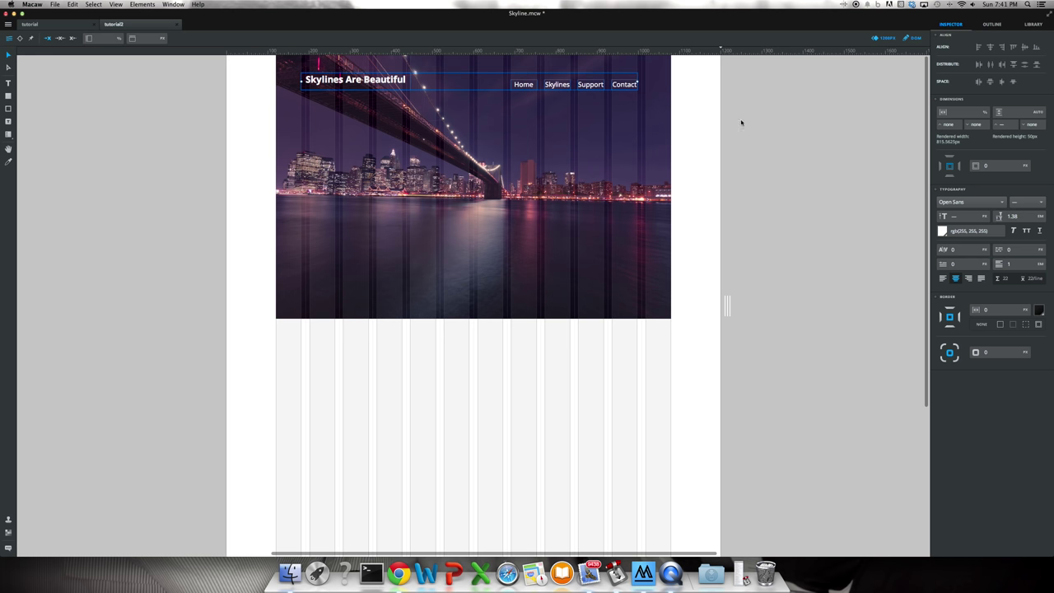
click(1023, 49)
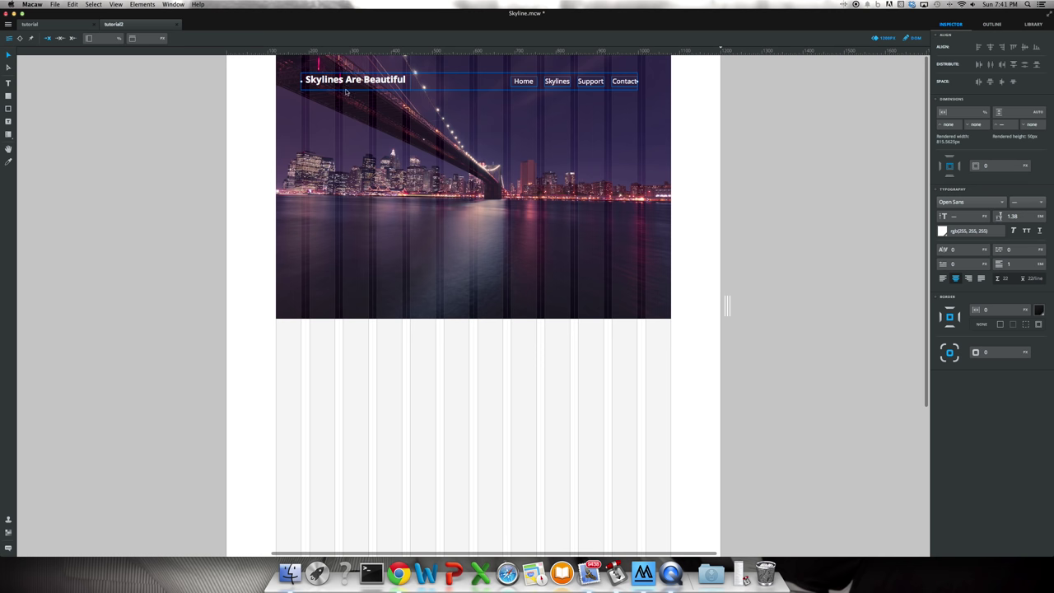
click(470, 113)
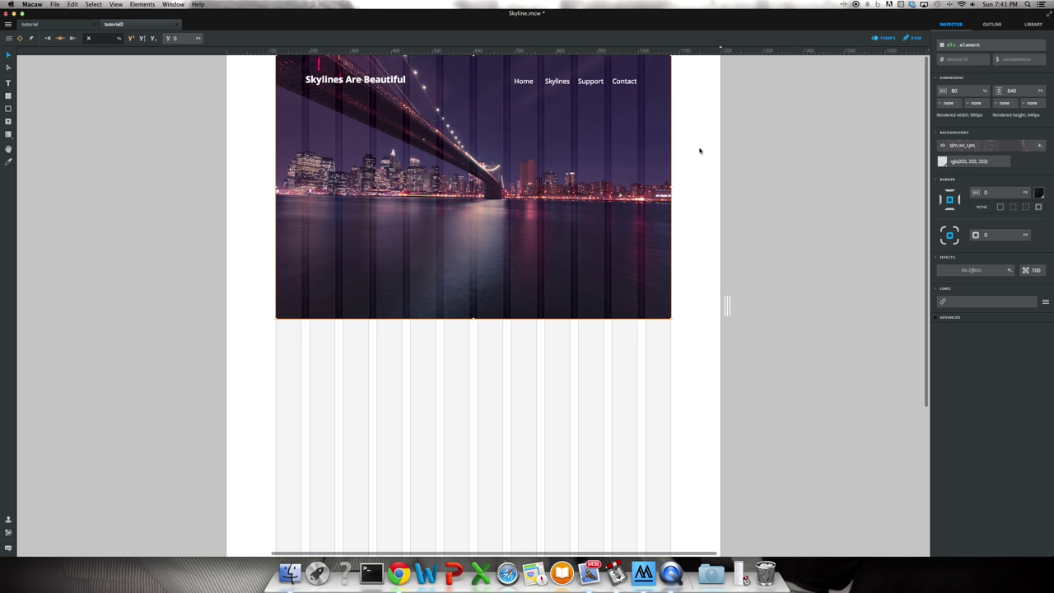
click(700, 117)
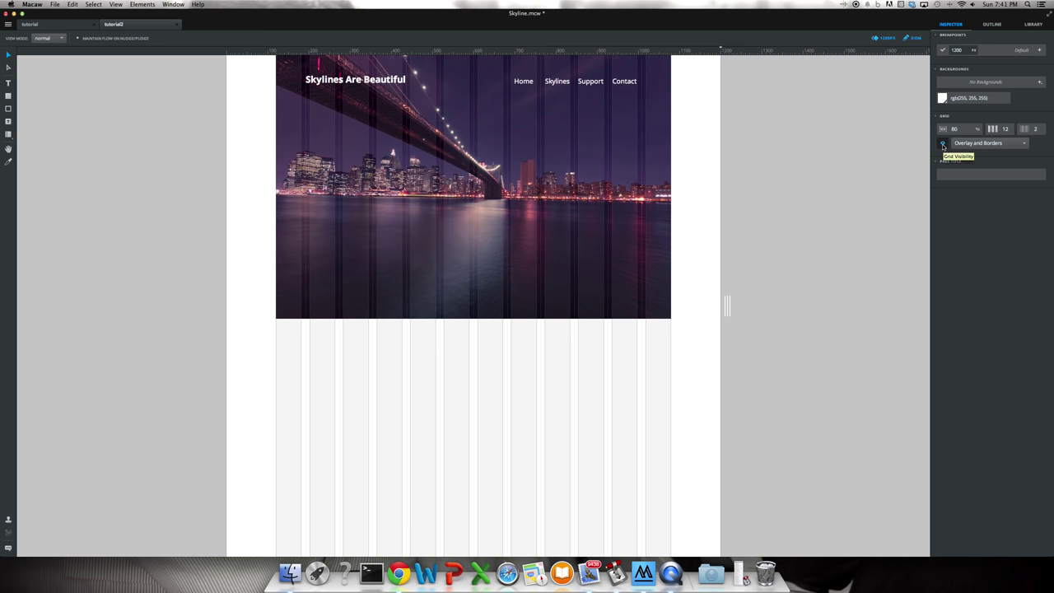
click(943, 144)
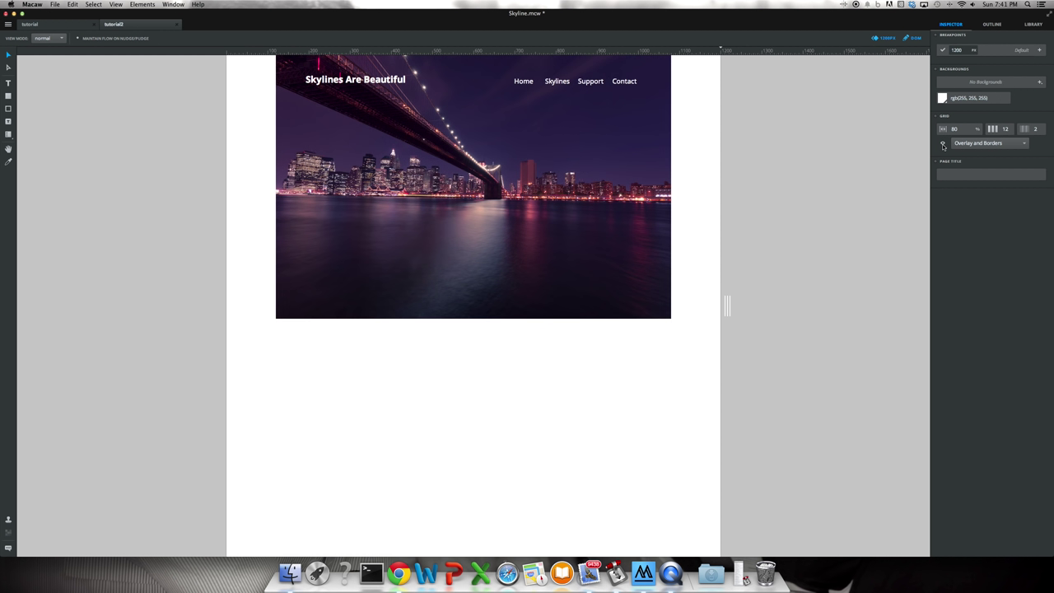
click(944, 144)
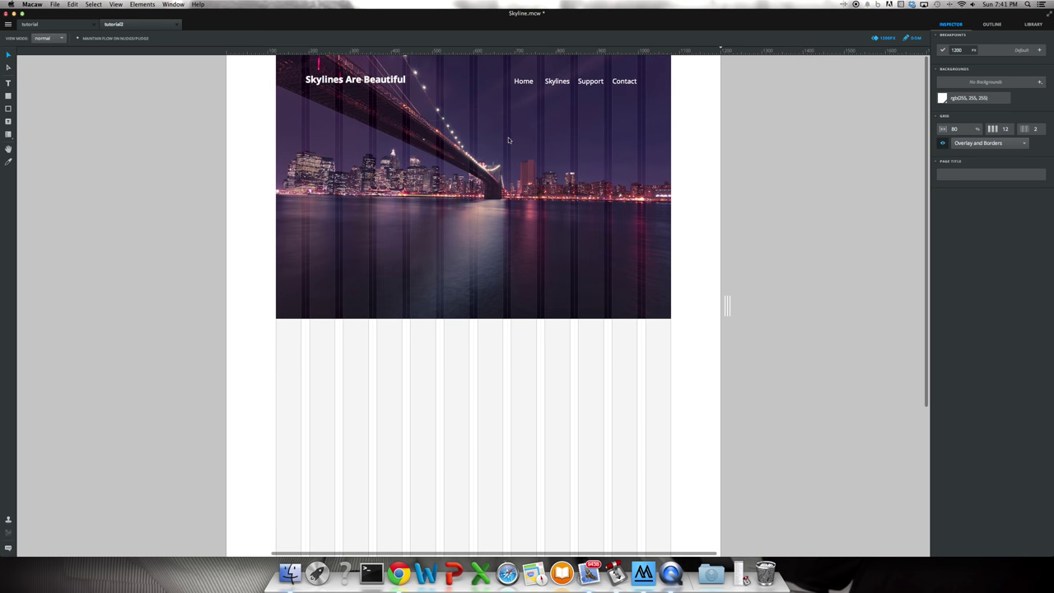
click(65, 26)
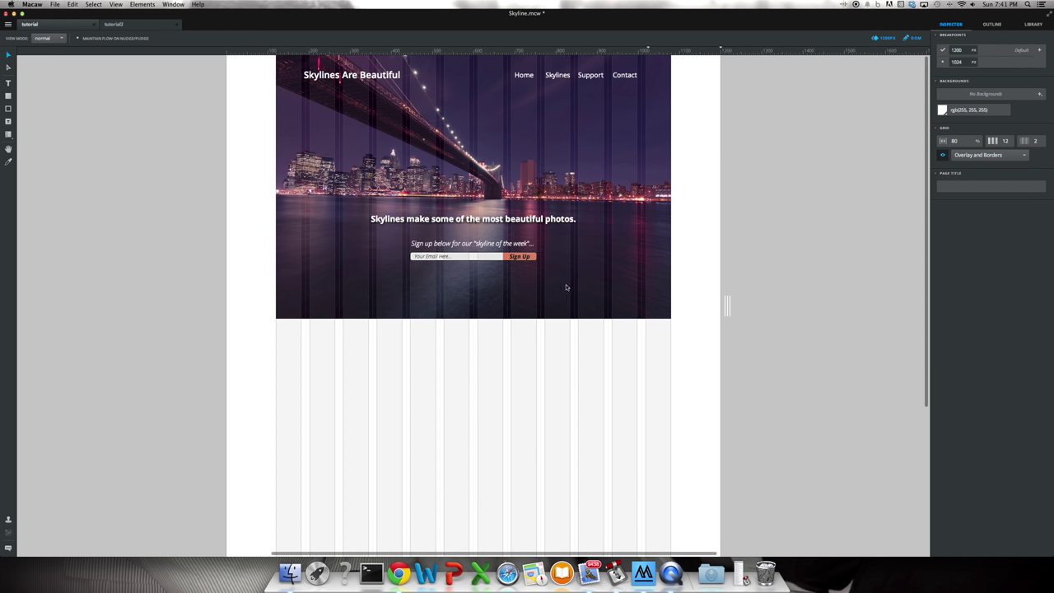
click(517, 227)
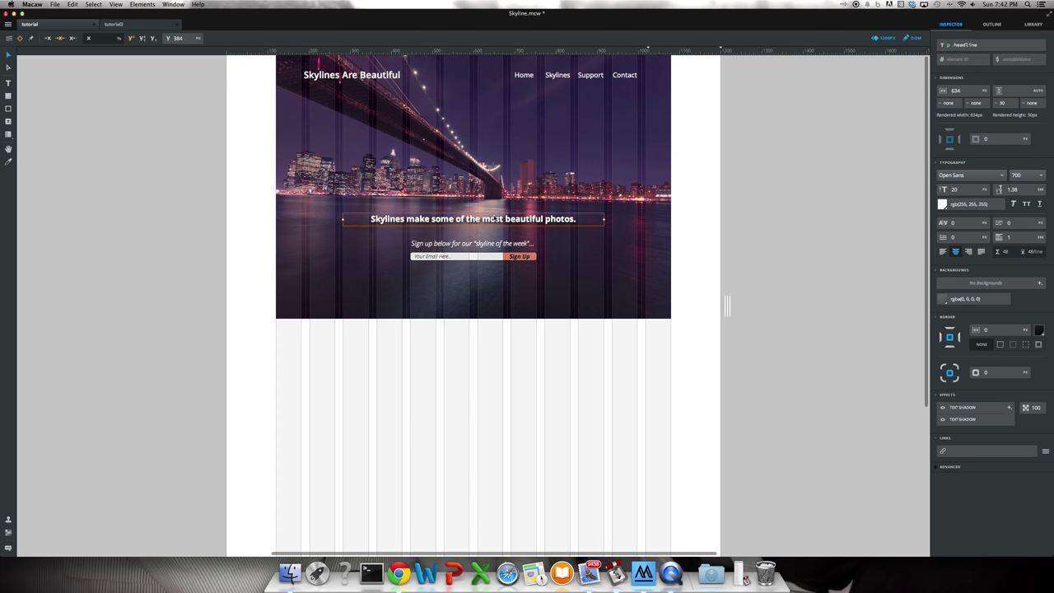
- Back in tutorial2, draw a text box over the skyline with white text colour
click(138, 25)
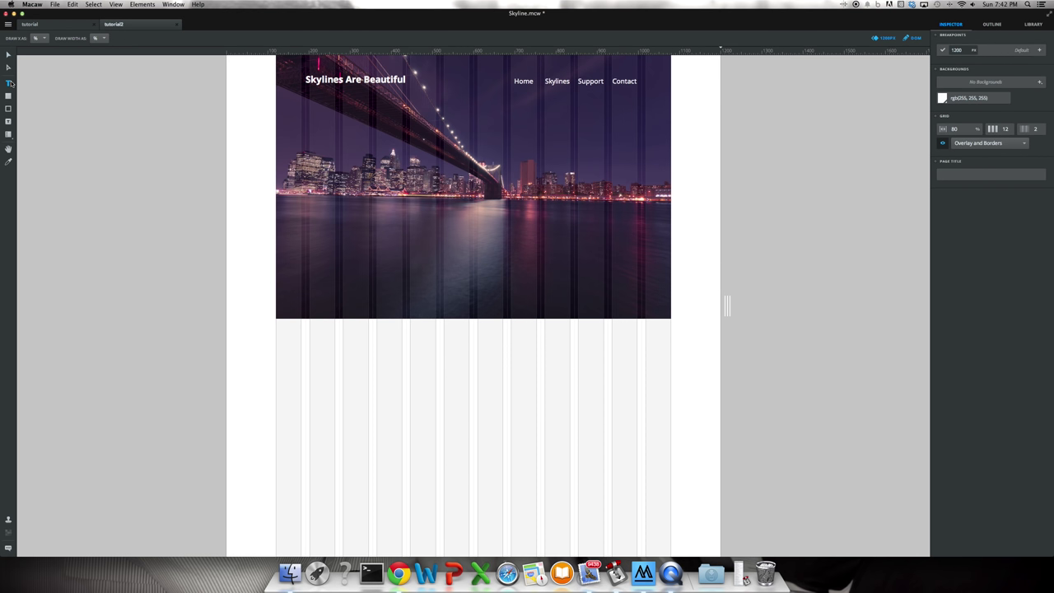
drag(343, 164, 604, 188)
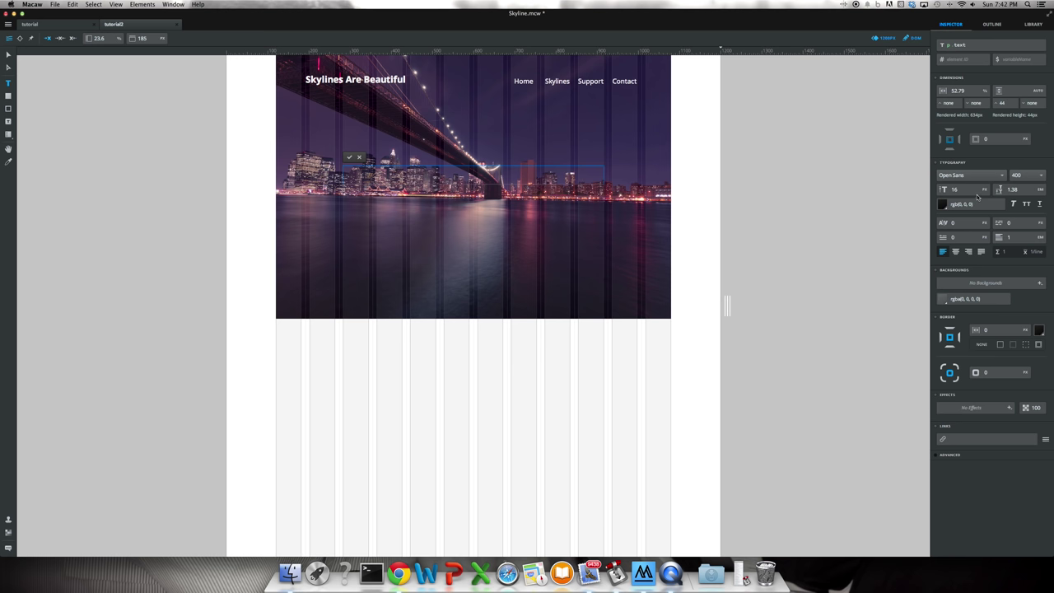
click(943, 204)
click(424, 244)
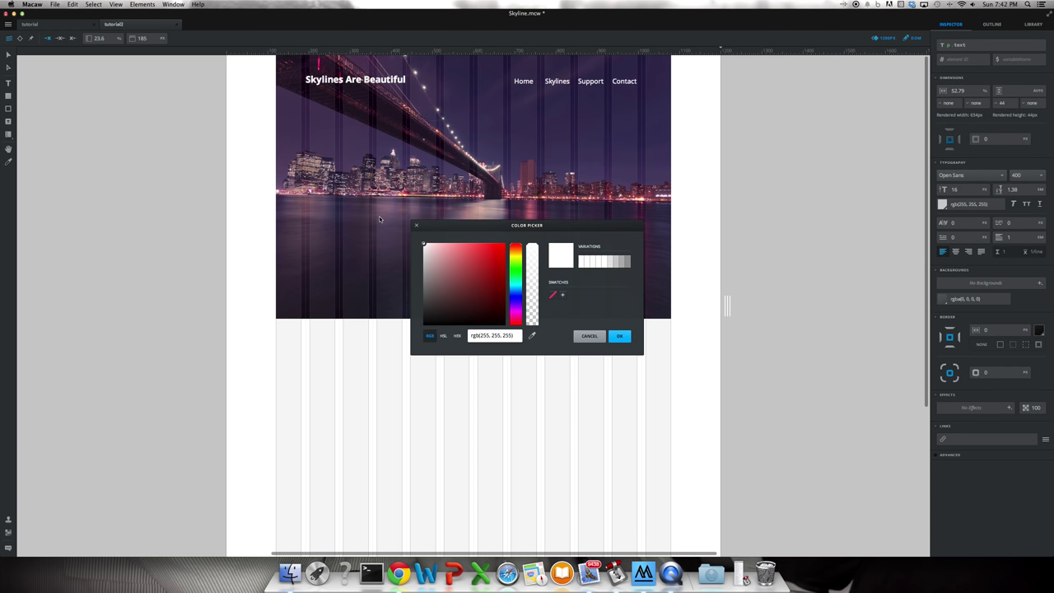
click(619, 335)
- Type 'Skylines make some of the most beautiful photos.' into the new box
drag(475, 209, 476, 177)
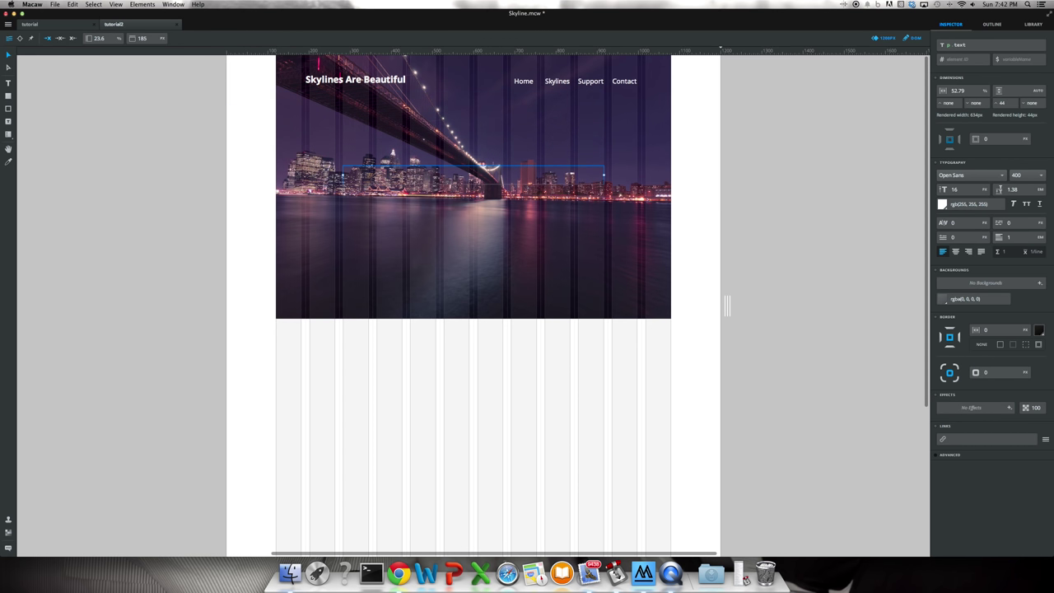
double_click(479, 177)
text(Skylines m)
key(BackSpace)
text(Make Som)
key(BackSpace)
key(BackSpace)
key(BackSpace)
key(BackSpace)
key(BackSpace)
key(BackSpace)
key(BackSpace)
key(BackSpace)
key(BackSpace)
text(make some of the most beautiful)
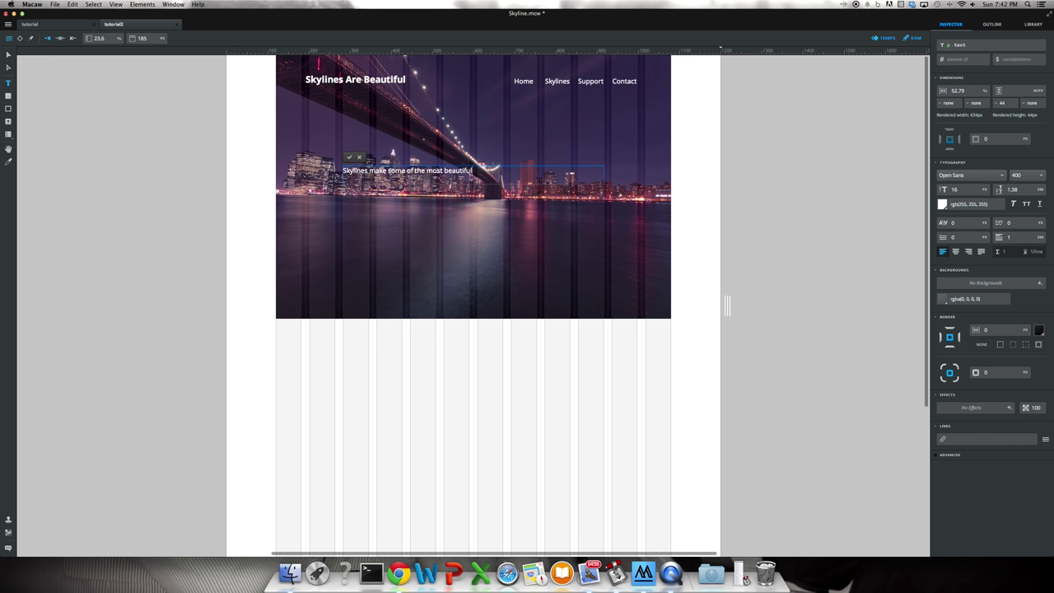
text( photos.)
- Select the sentence and centre-align it within its box
key(shift+Left)
key(shift+Left)
key(shift+Left)
key(shift+Left)
key(shift+Left)
key(shift+Left)
key(shift+Left)
key(shift+Left)
key(shift+Left)
key(shift+Left)
key(shift+Left)
key(shift+Left)
key(shift+Left)
key(shift+Left)
key(shift+Left)
key(shift+Left)
key(shift+Left)
key(shift+Left)
key(shift+Left)
key(shift+Left)
key(shift+Left)
key(shift+Left)
key(shift+Left)
key(shift+Left)
key(shift+Left)
key(shift+Left)
key(shift+Left)
key(shift+Left)
key(shift+Left)
key(shift+Left)
key(shift+Left)
key(shift+Left)
key(shift+Left)
key(shift+Left)
key(shift+Left)
key(shift+Left)
key(shift+Left)
key(shift+Left)
key(shift+Left)
key(shift+Left)
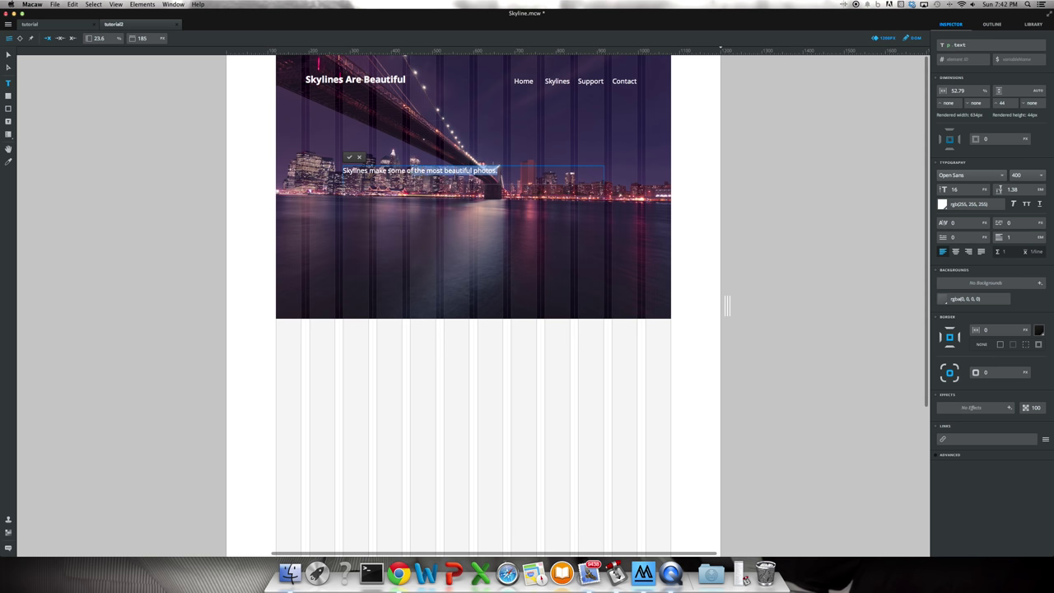
key(shift+Left)
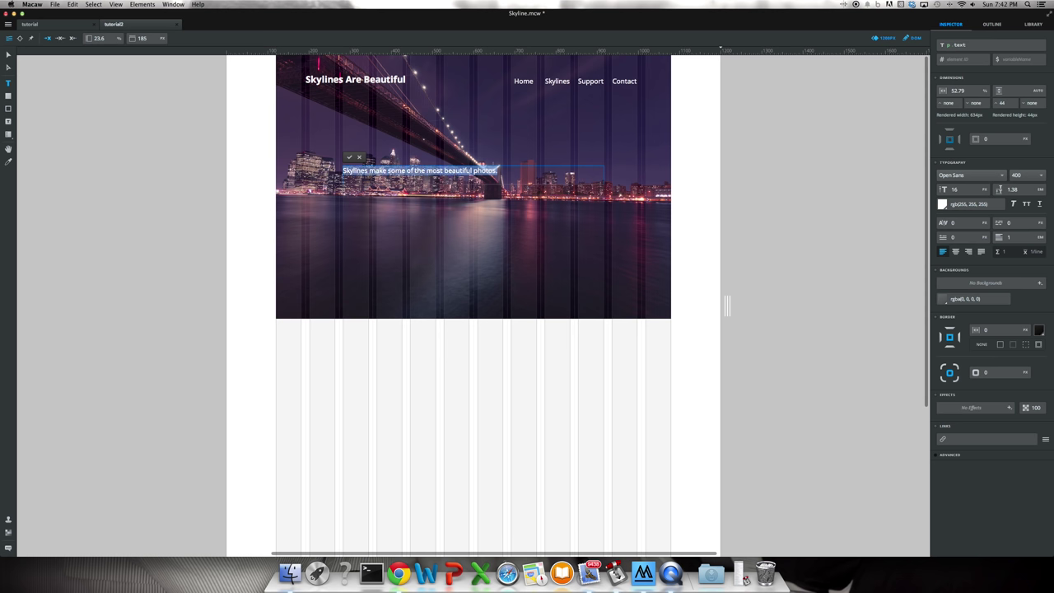
scroll(889, 332, down, 3)
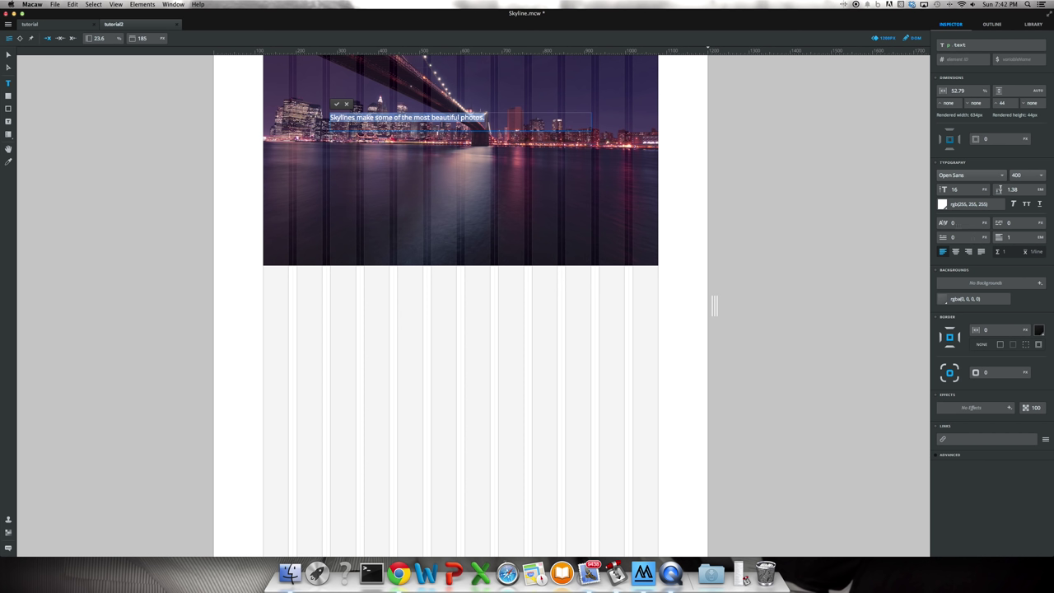
click(954, 251)
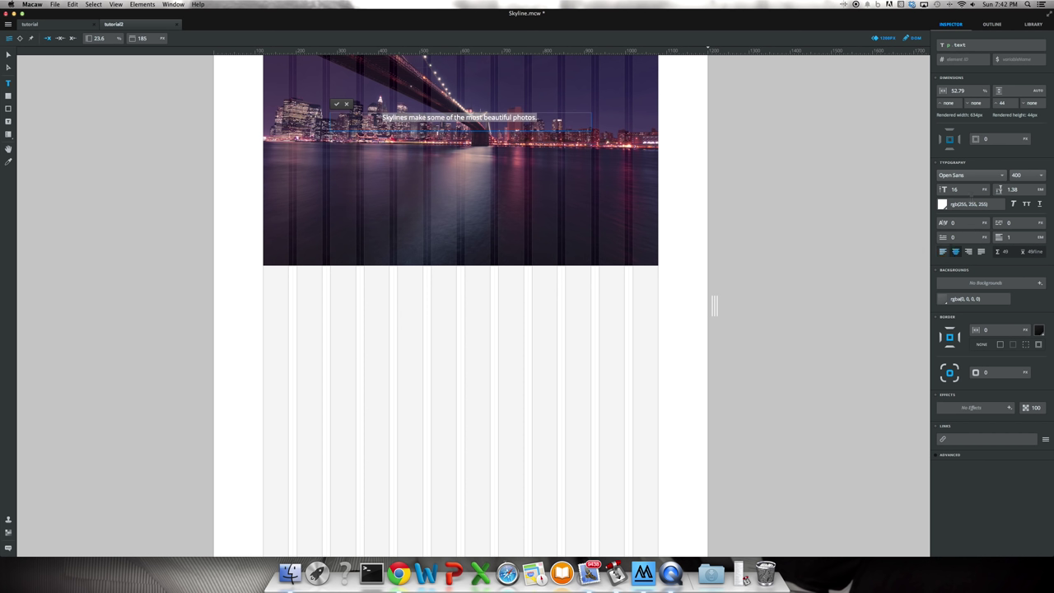
- Set the tagline's font size to 20 and weight to 700
click(957, 190)
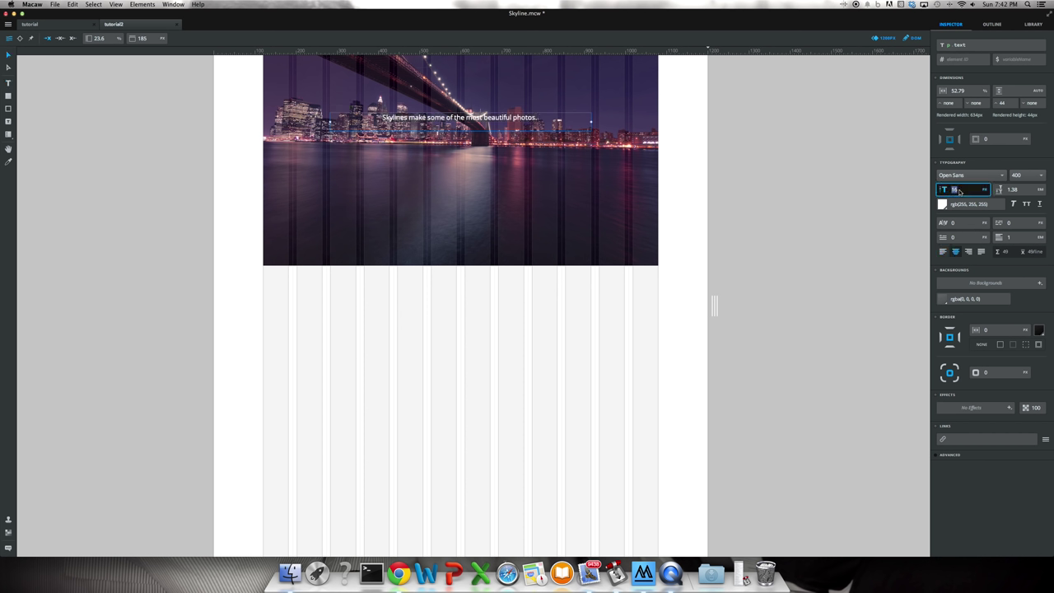
text(20)
key(Return)
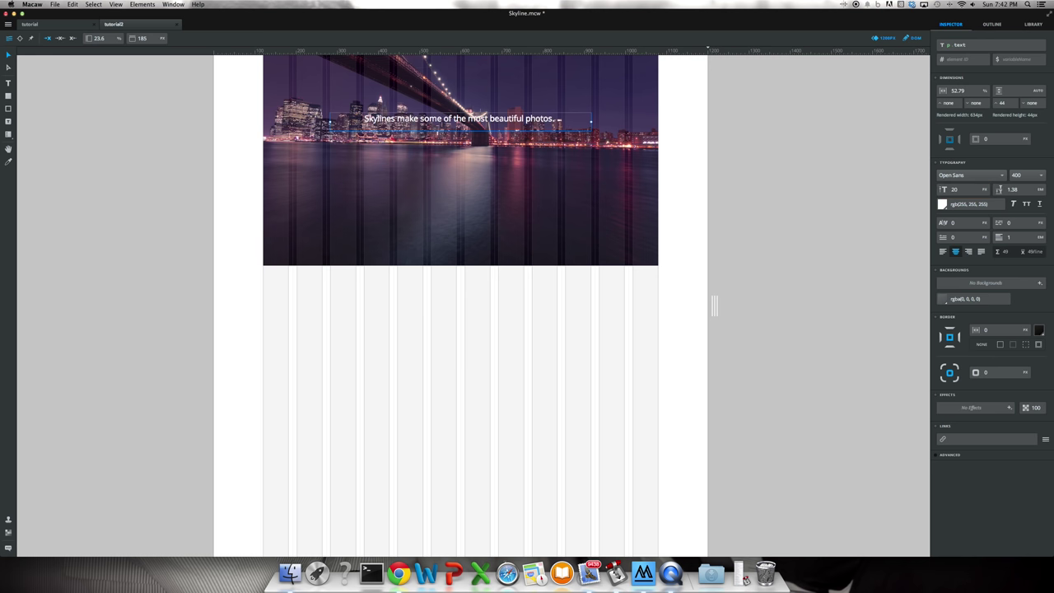
click(1036, 176)
click(1025, 204)
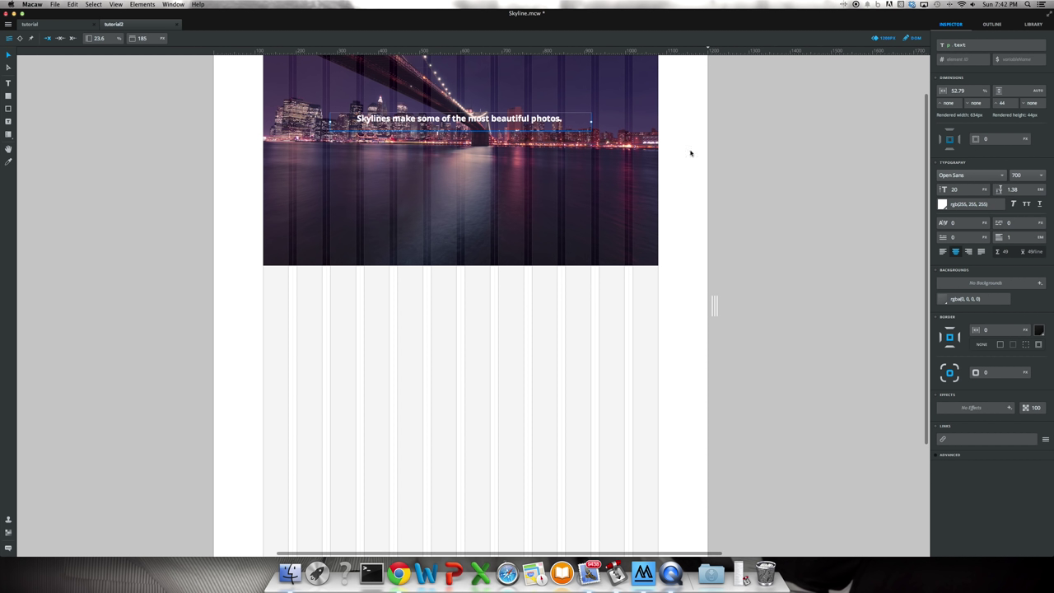
- Centre the tagline with auto margins, make it 21 px tall and move it to Y 383
drag(467, 122, 465, 145)
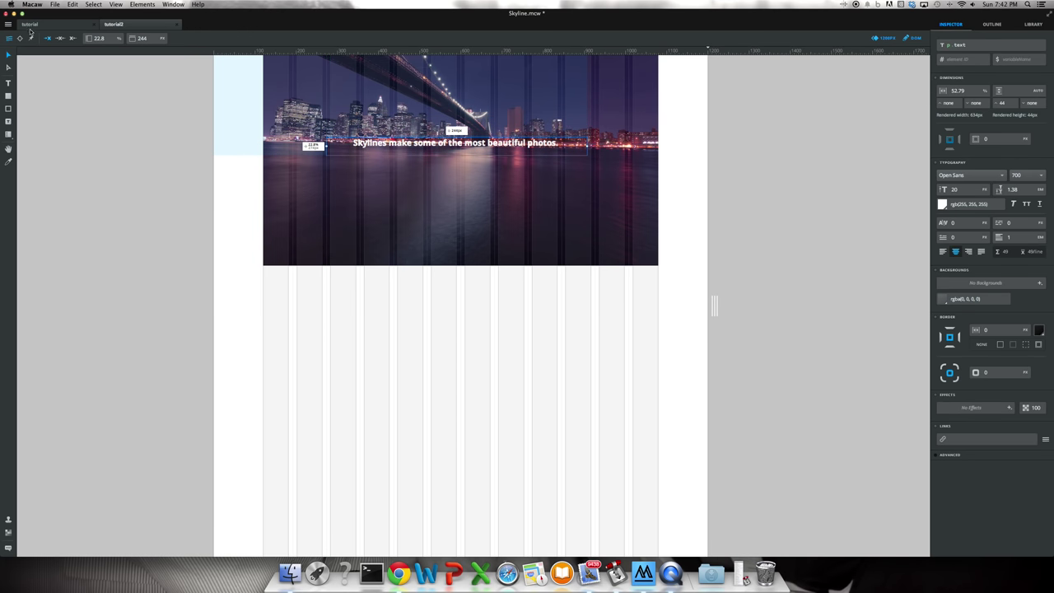
click(56, 40)
click(20, 39)
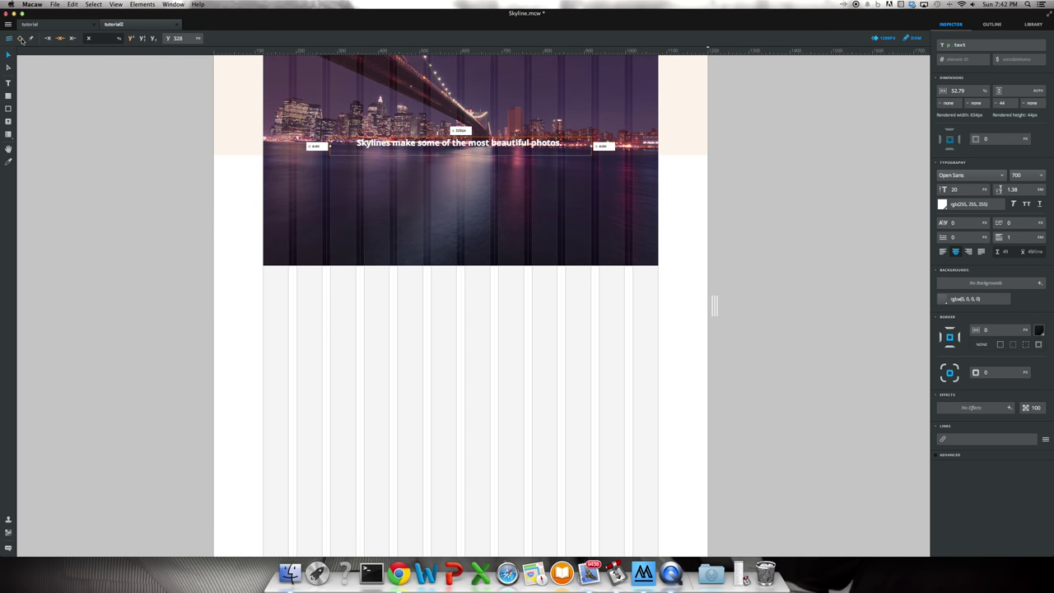
drag(482, 148, 480, 169)
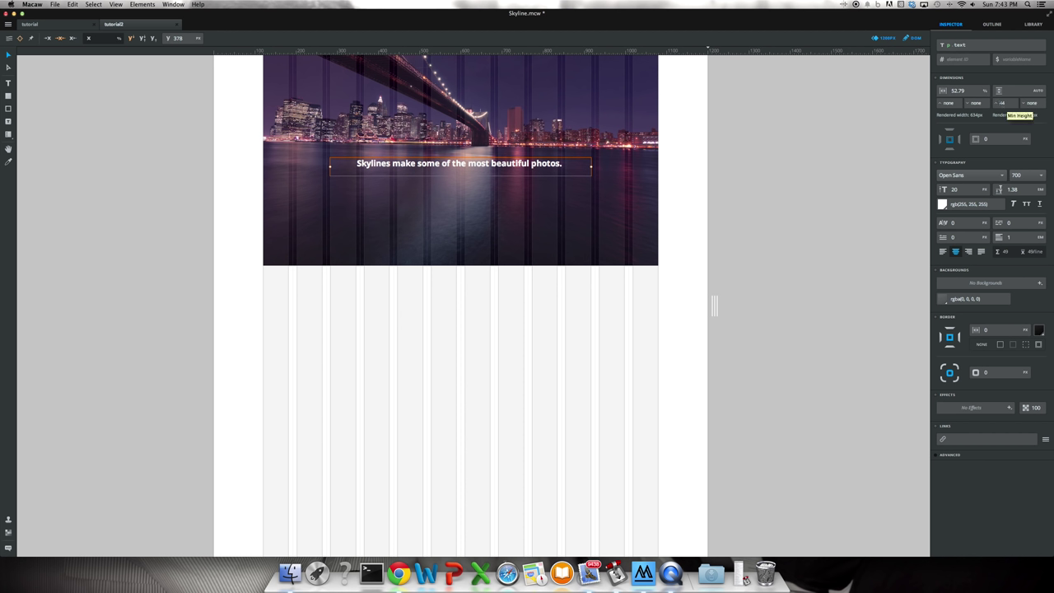
double_click(1001, 103)
text(40)
key(Down)
key(Down)
key(Down)
key(Down)
key(Down)
key(Down)
key(Down)
key(Down)
key(Down)
key(Down)
key(Down)
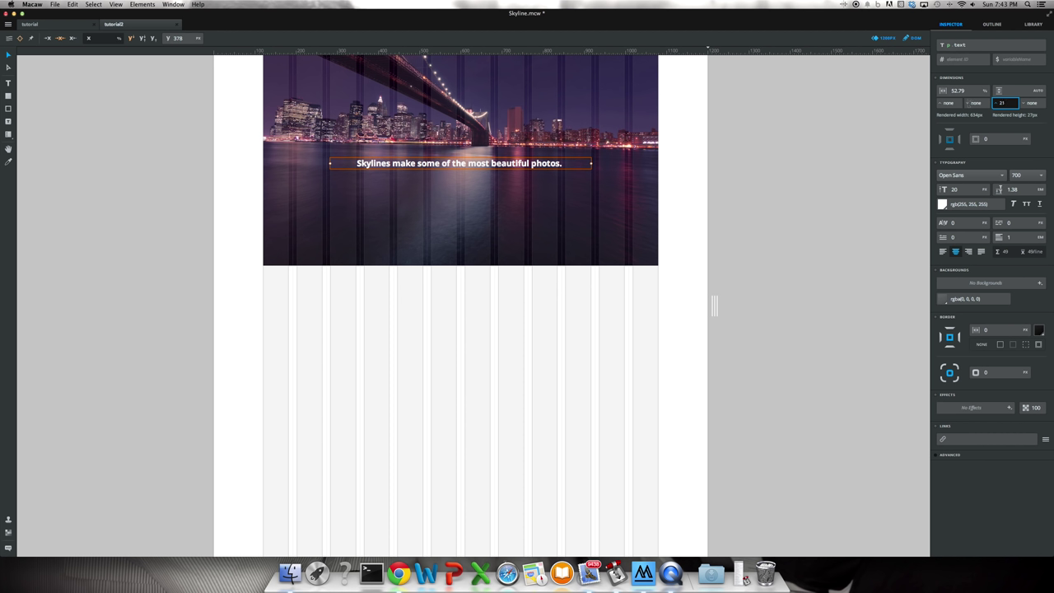
key(Return)
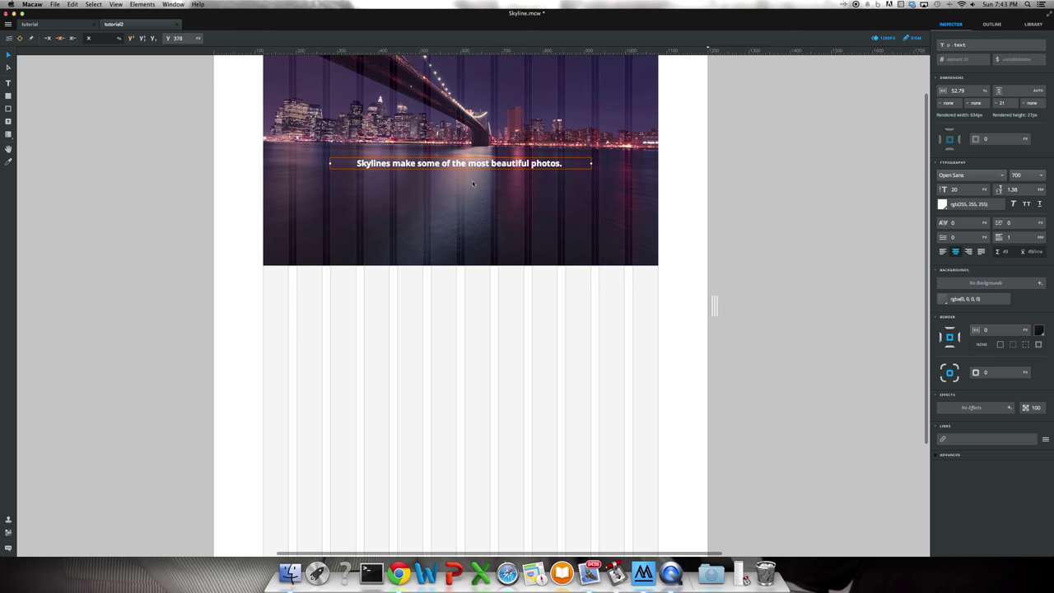
drag(470, 167, 473, 168)
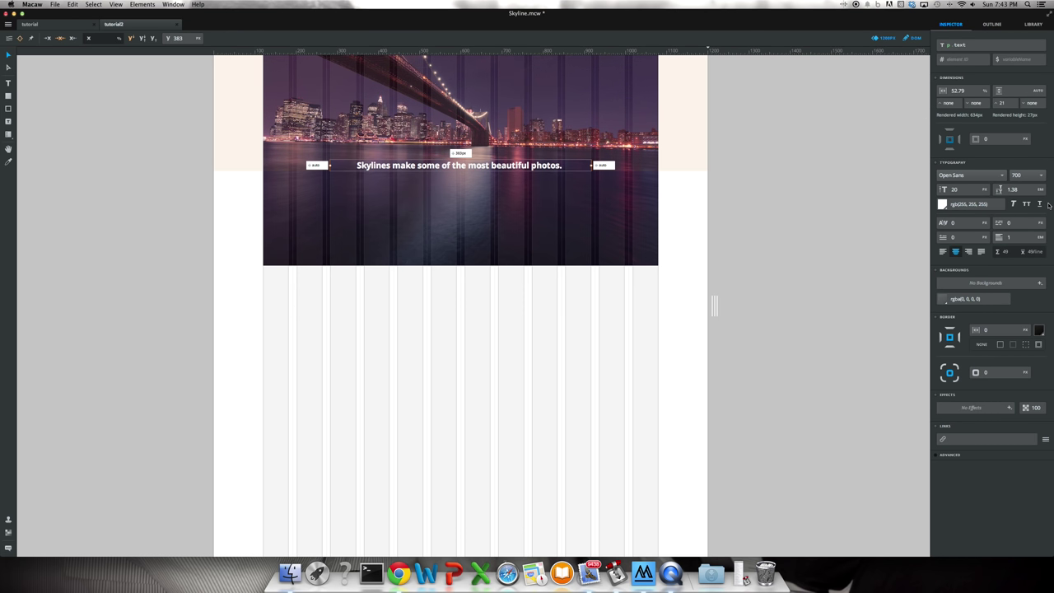
- Add a black text shadow to the tagline at a 315° angle, distance 2, blur 5
click(936, 398)
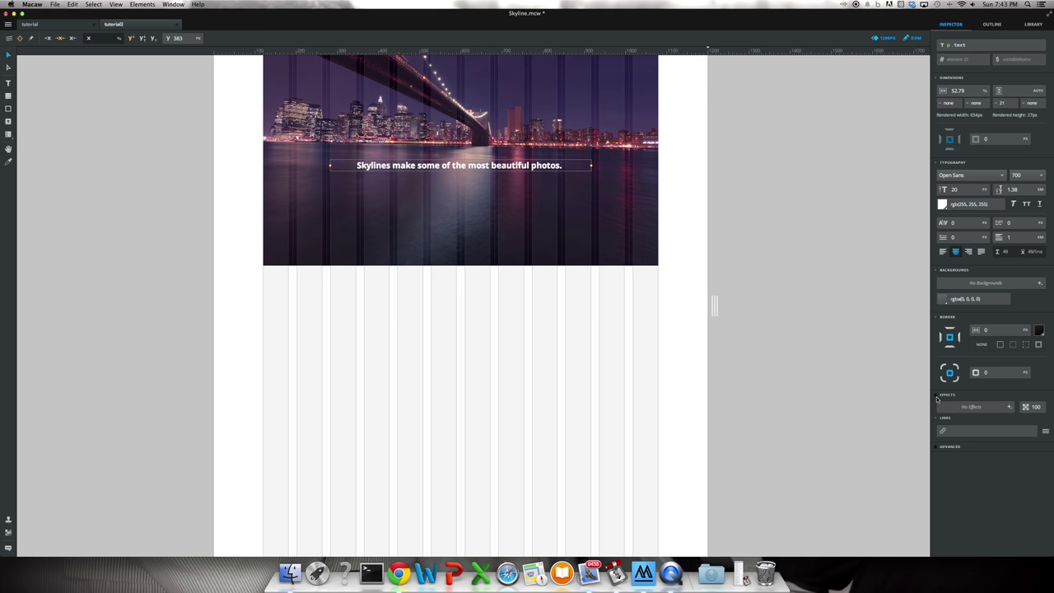
click(1009, 408)
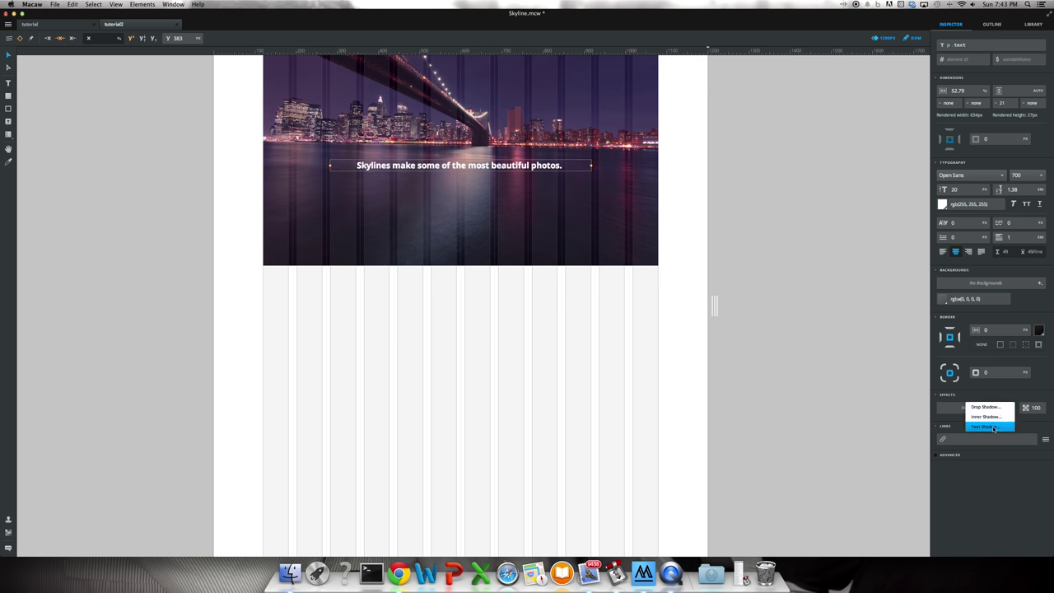
click(994, 426)
mouse_move(492, 284)
mouse_down()
mouse_move(520, 275)
mouse_move(510, 284)
mouse_up()
click(490, 265)
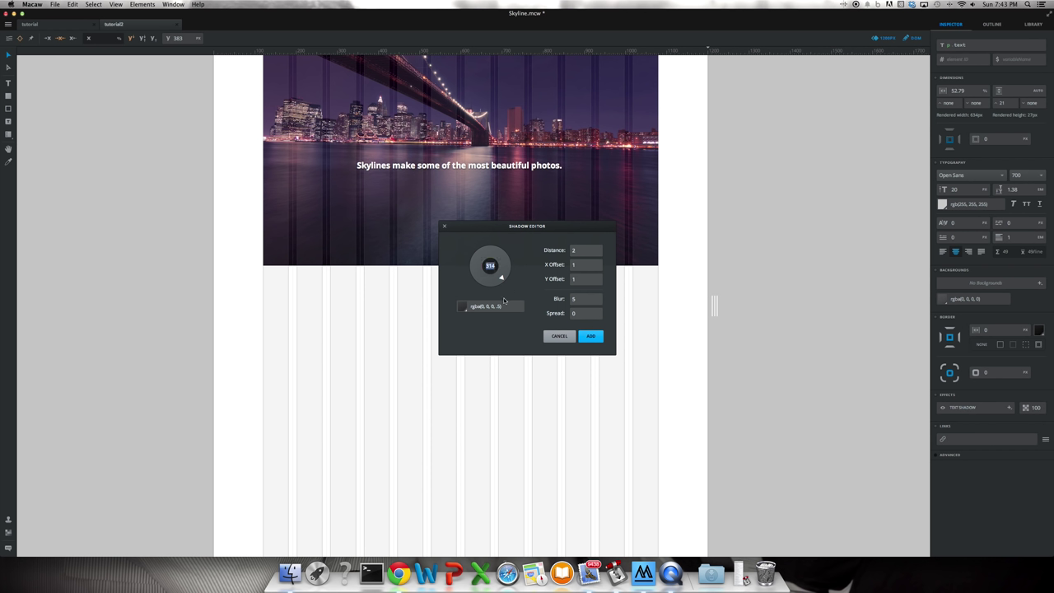
text(315)
key(Return)
click(581, 253)
click(591, 336)
click(577, 202)
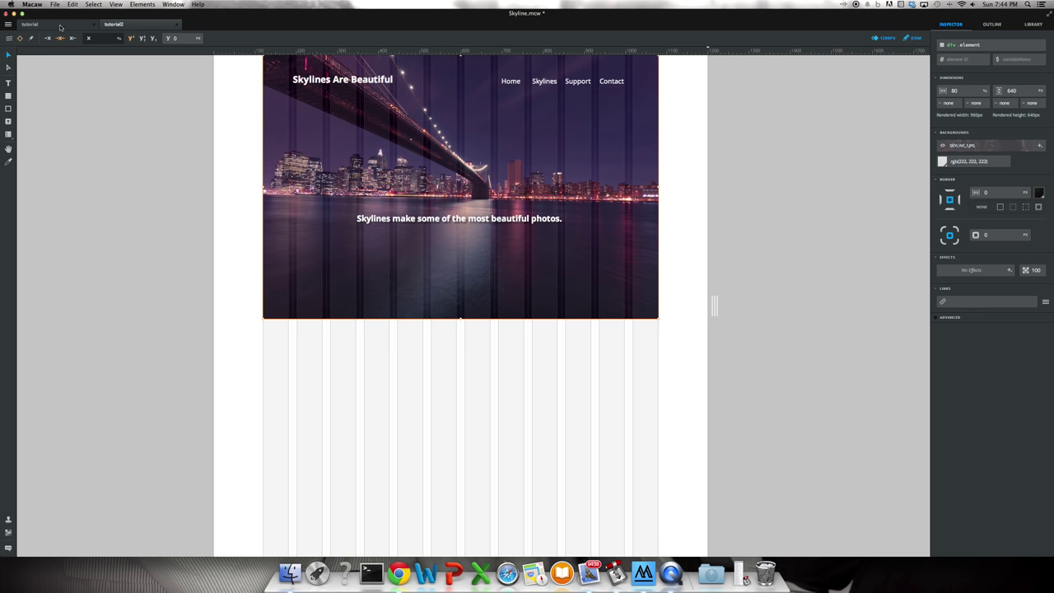
- Inspect the finished tutorial's sign-up form, prompt, email field and Sign Up button, then return to tutorial2
click(61, 27)
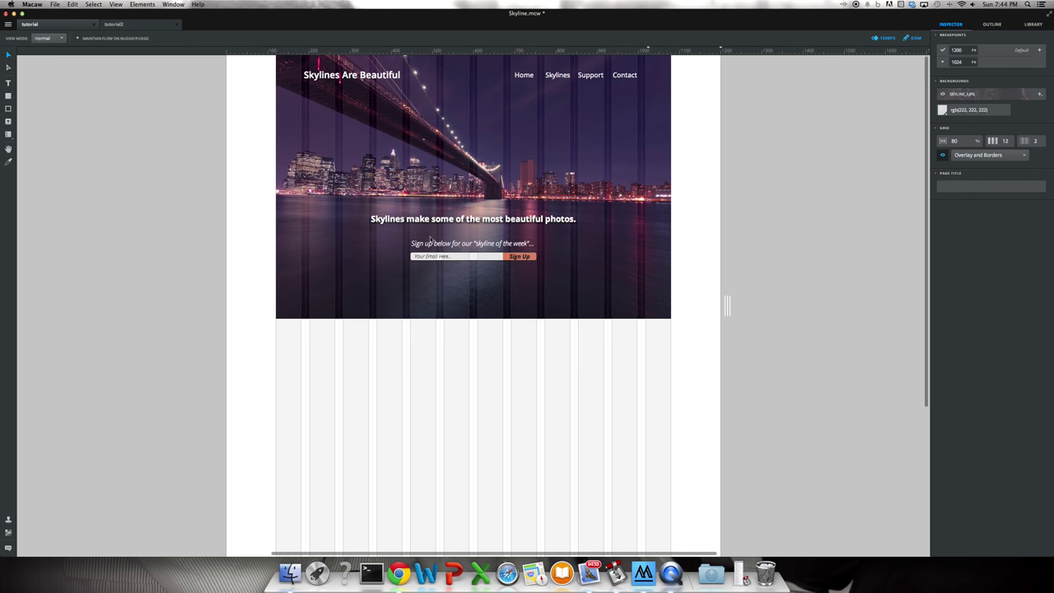
click(454, 246)
drag(502, 251, 502, 243)
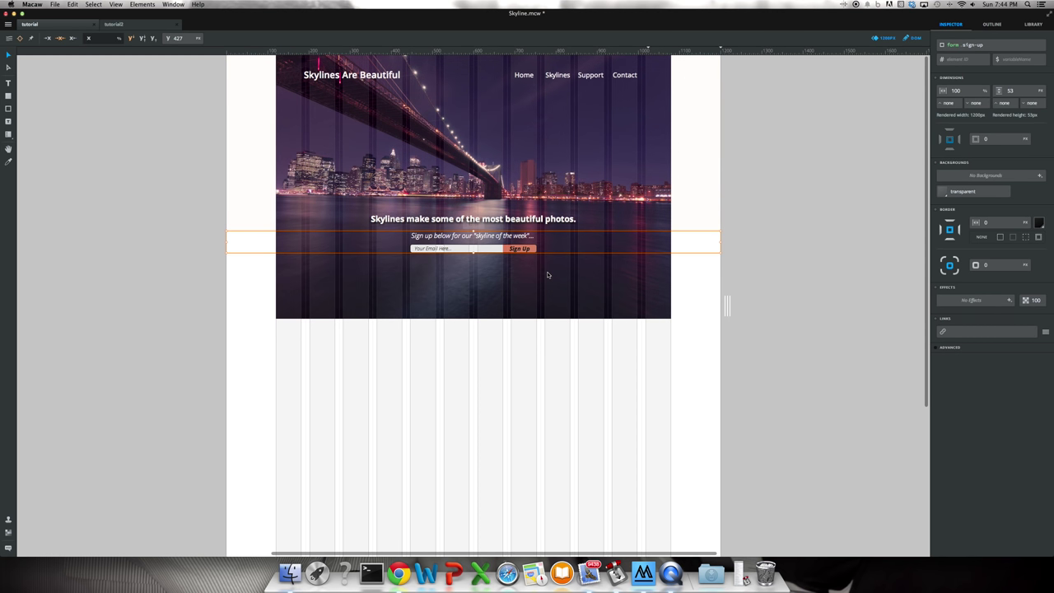
click(486, 237)
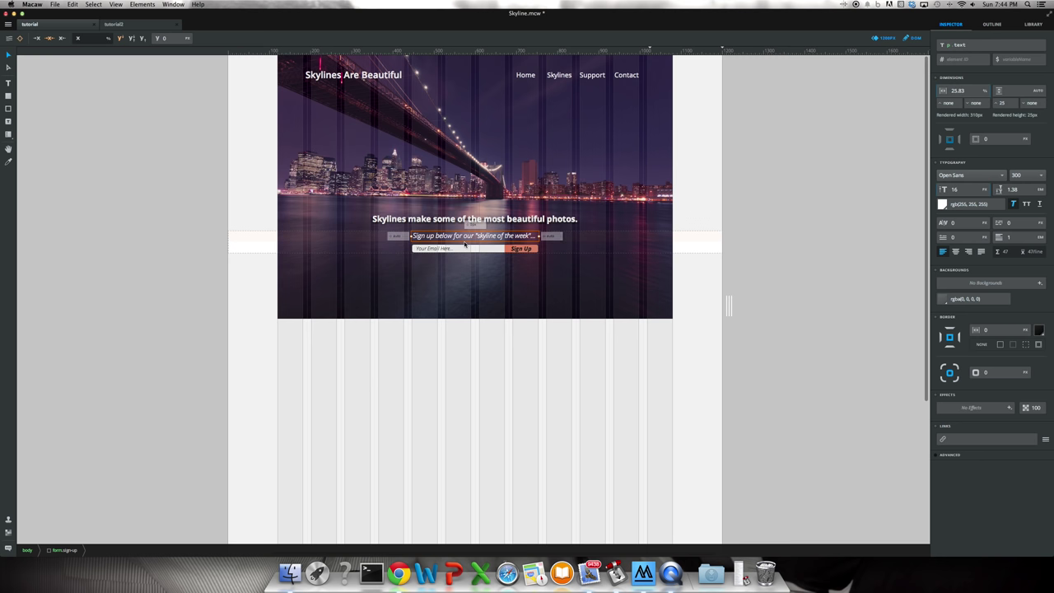
click(456, 249)
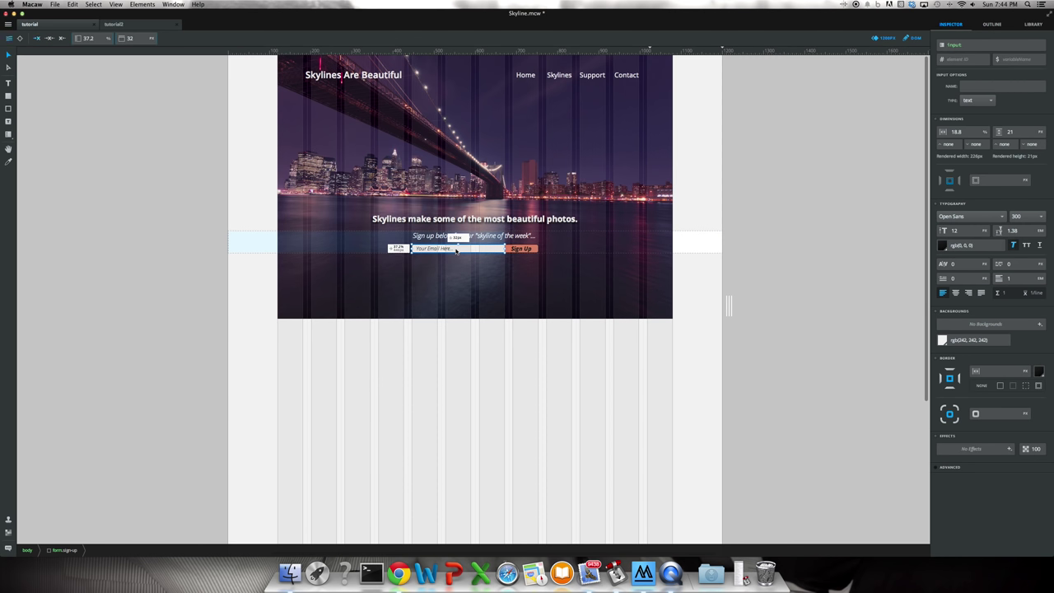
click(532, 254)
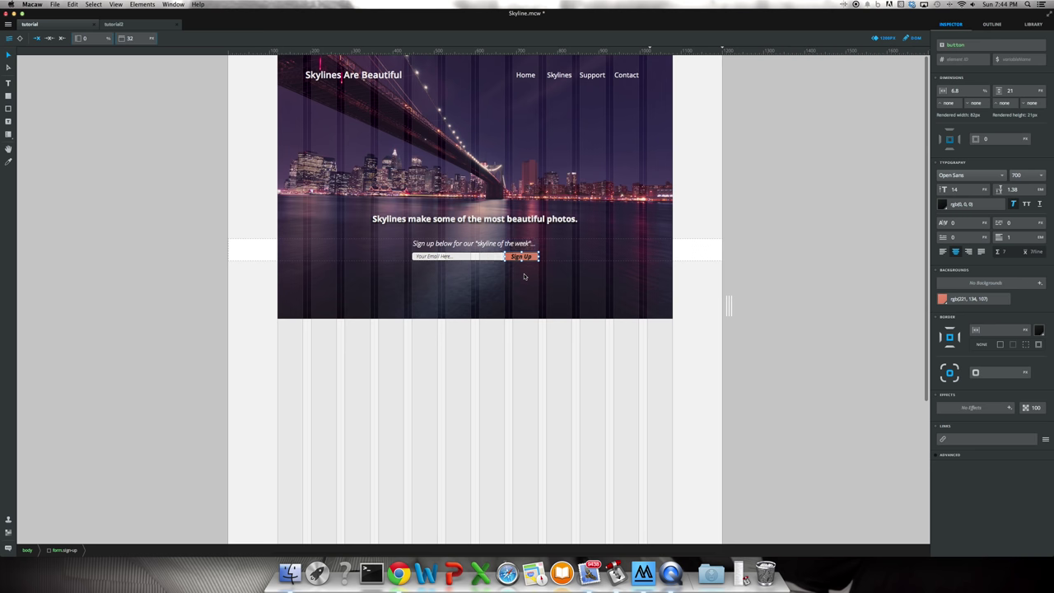
key(Escape)
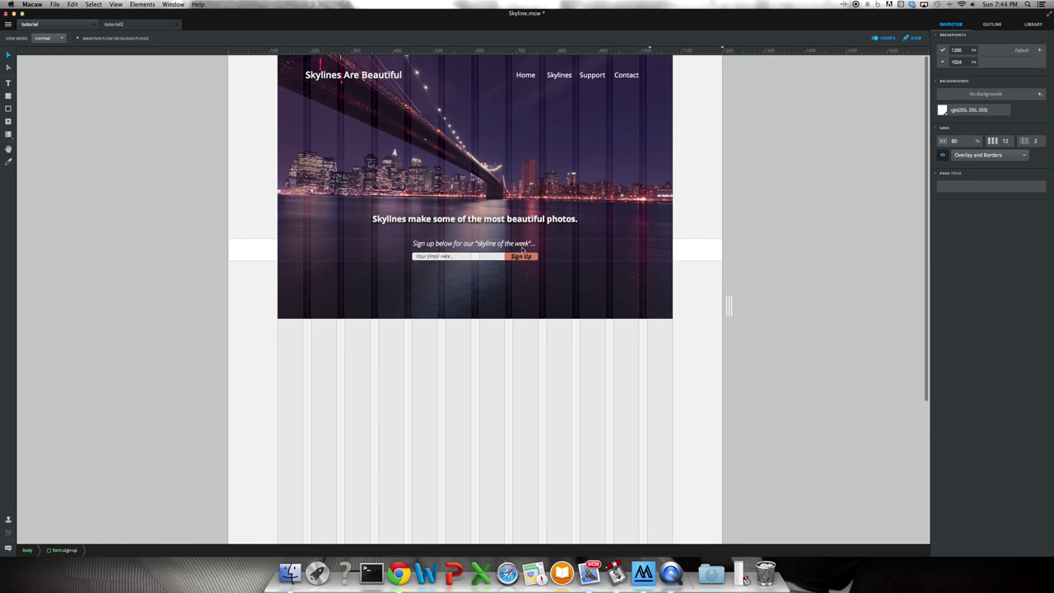
click(122, 25)
- Draw a text box below the headline reading 'Sign up below for the "skyline of the week'
key(t)
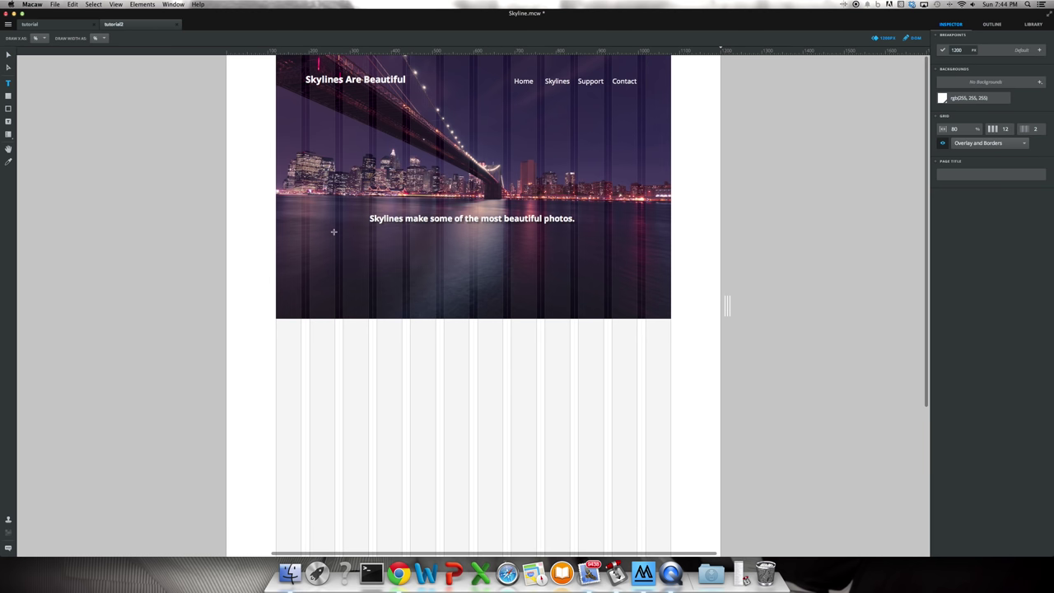
drag(409, 240, 537, 250)
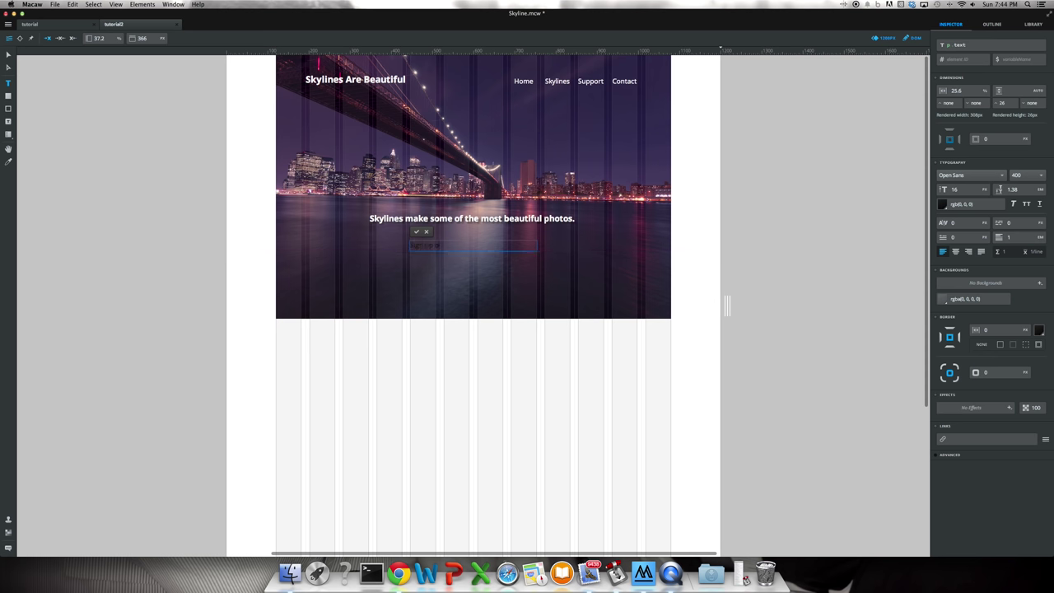
text(Sign up below for the "skyline n)
text(f the week)
click(417, 232)
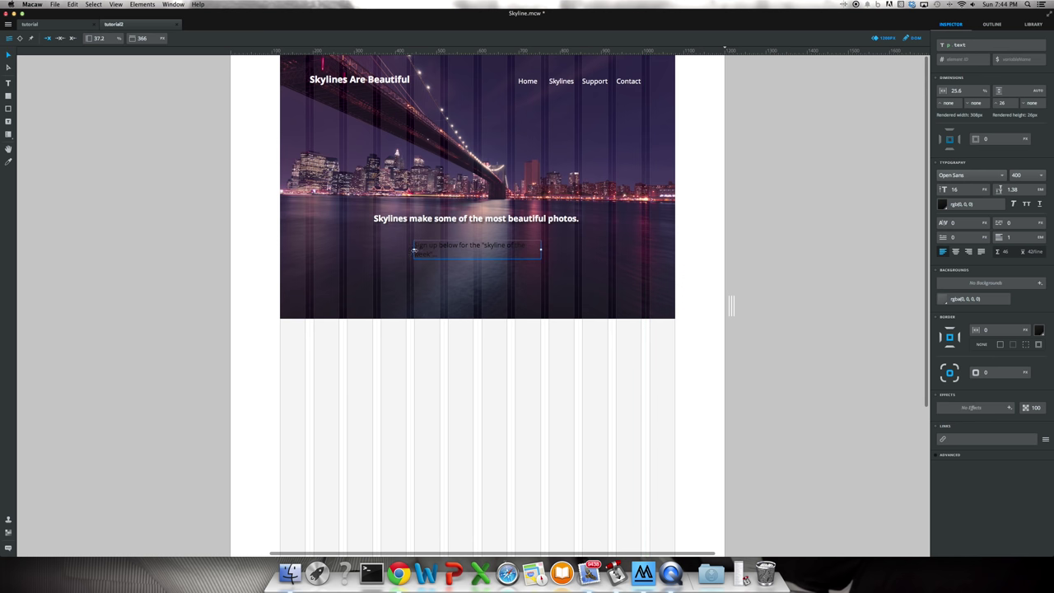
- Widen the sign-up line's box, centre-align its text and make it white
drag(417, 249, 381, 251)
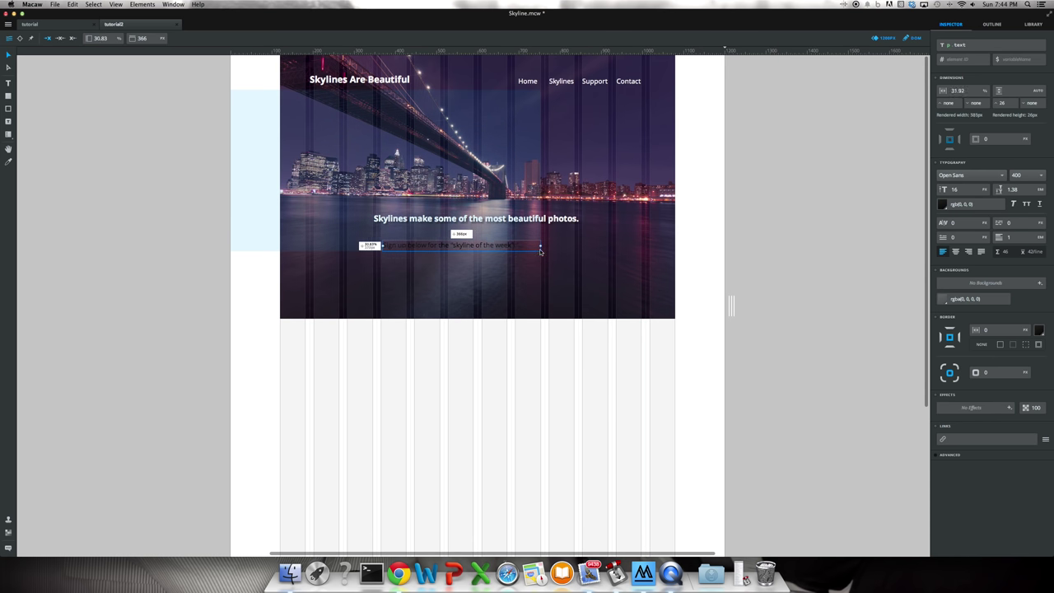
drag(541, 246, 574, 247)
click(955, 251)
click(943, 205)
click(423, 245)
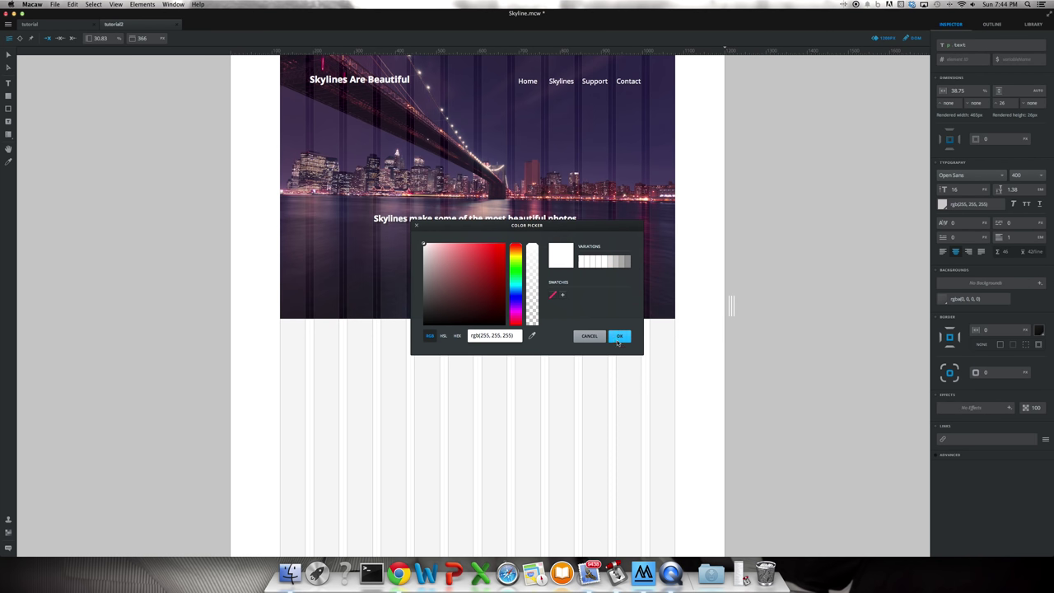
click(618, 337)
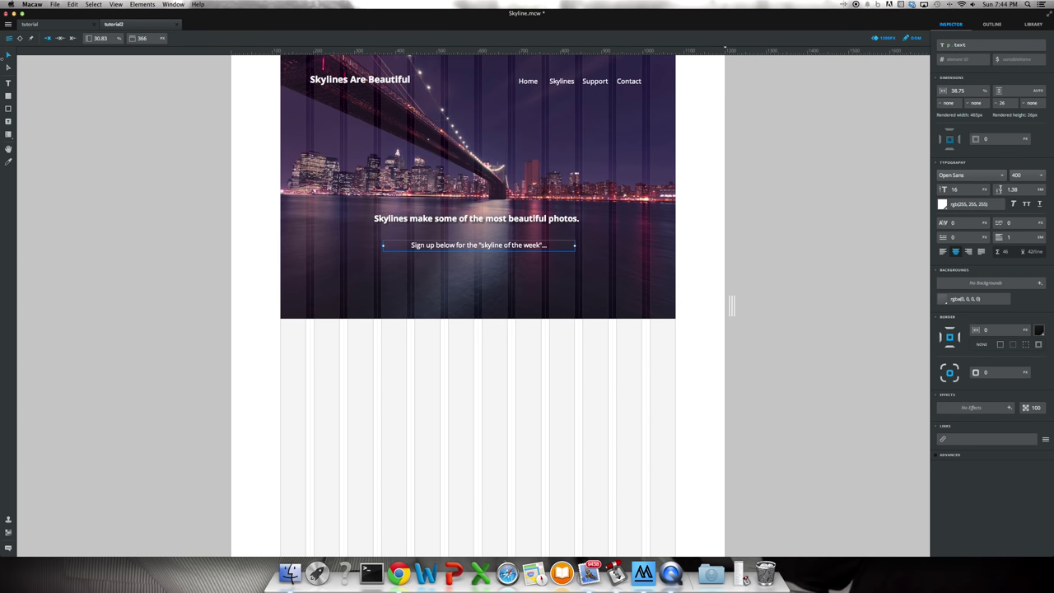
click(59, 39)
click(59, 39)
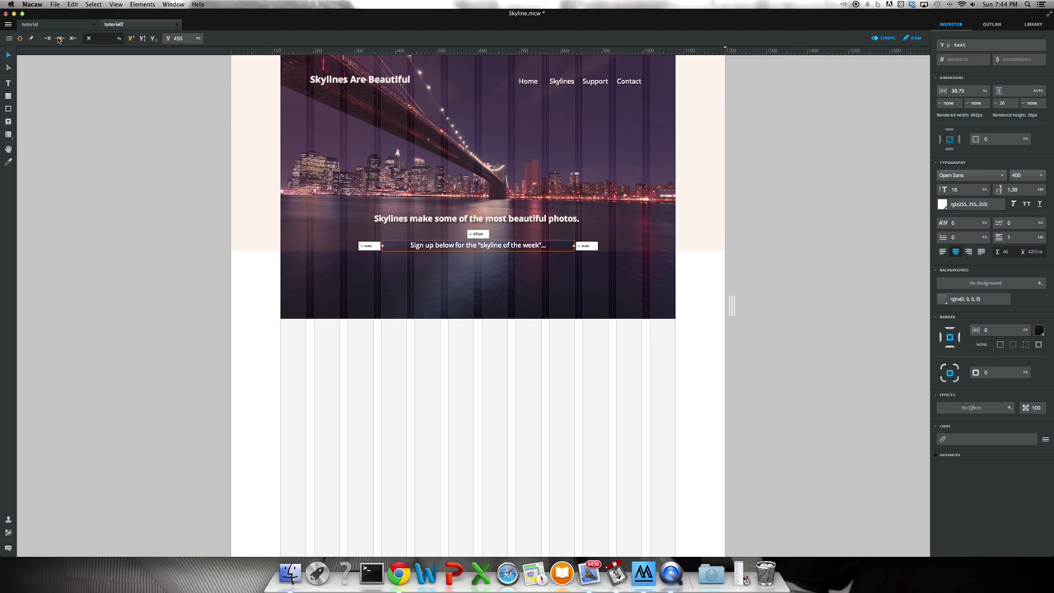
click(462, 271)
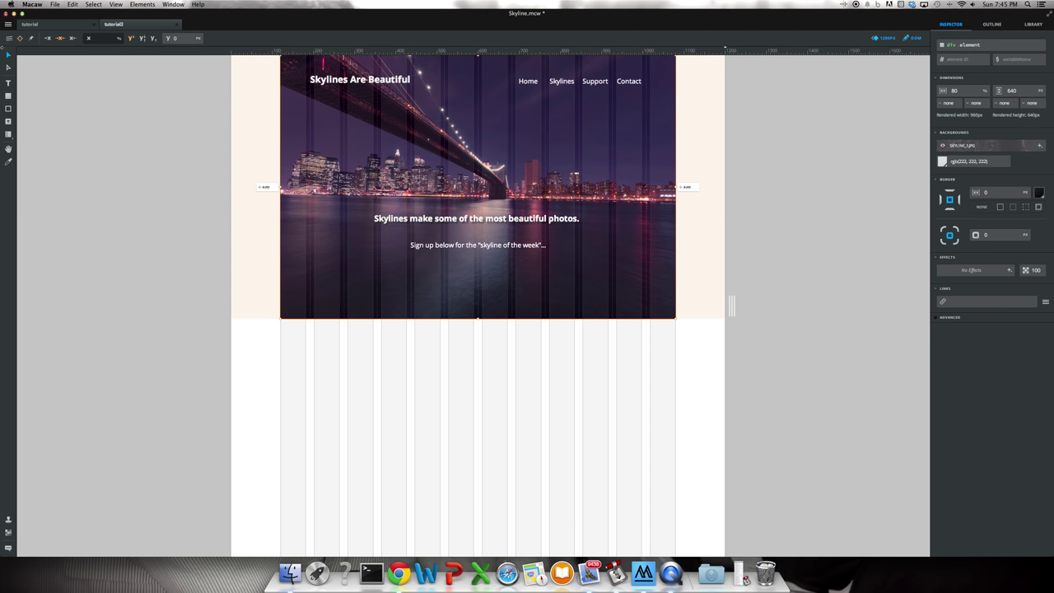
- Draw an email input under the sign-up line with placeholder 'Type your email here'
click(8, 122)
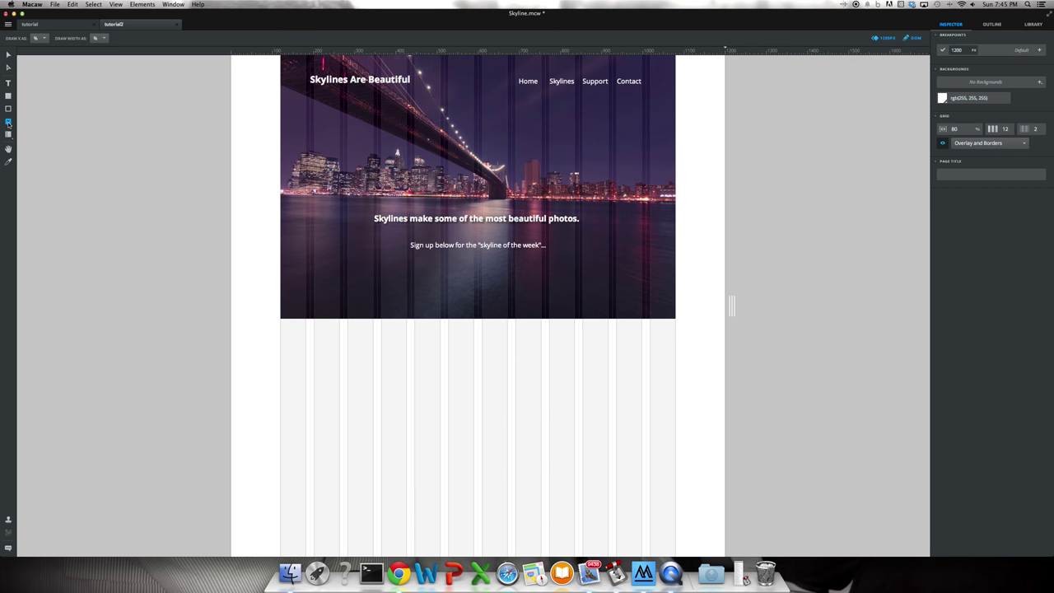
click(8, 135)
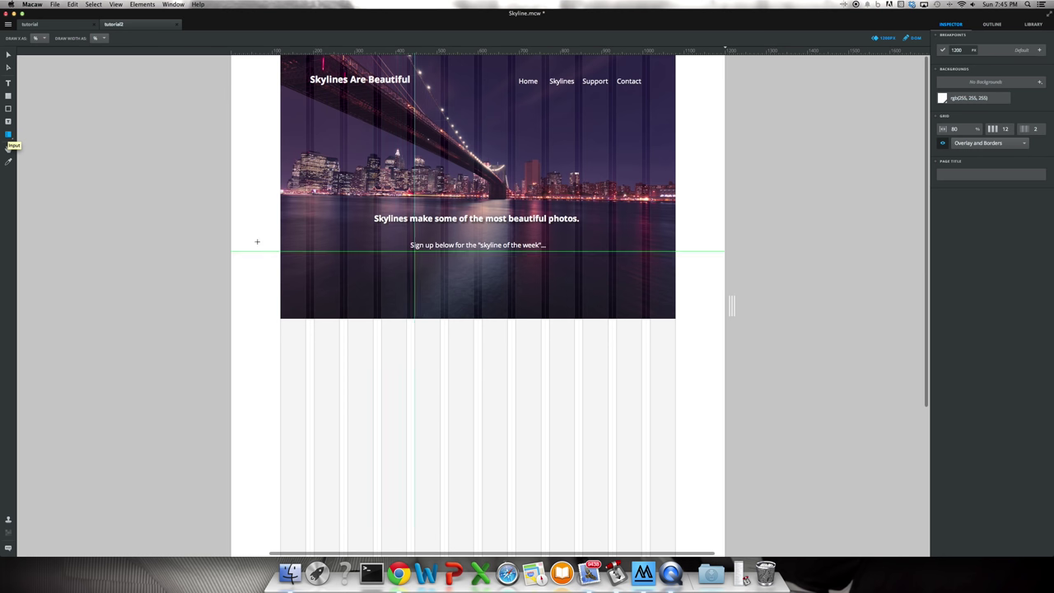
drag(414, 258, 508, 267)
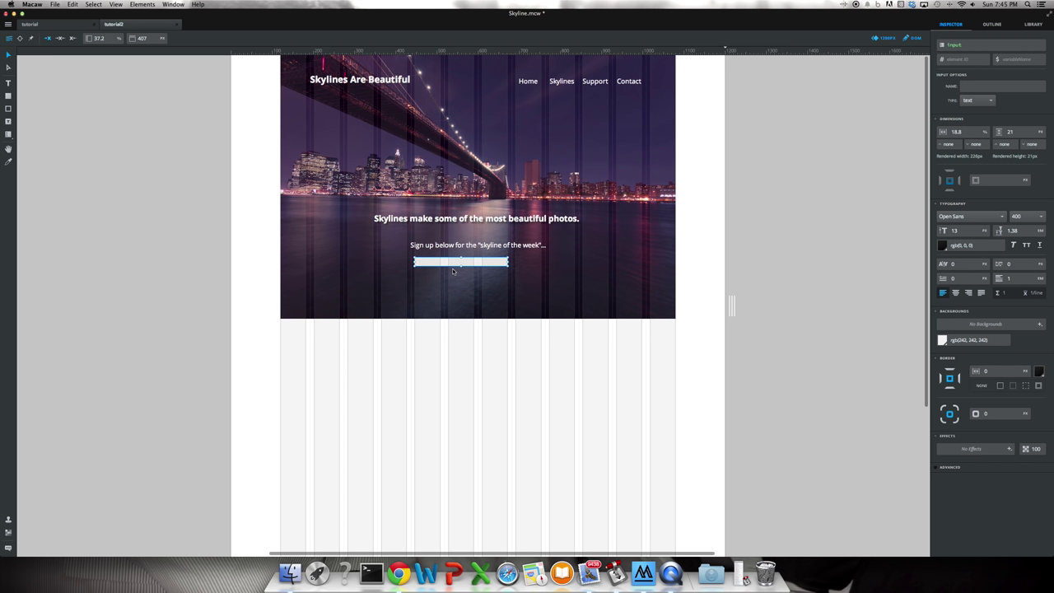
text(Type your email here...)
click(472, 272)
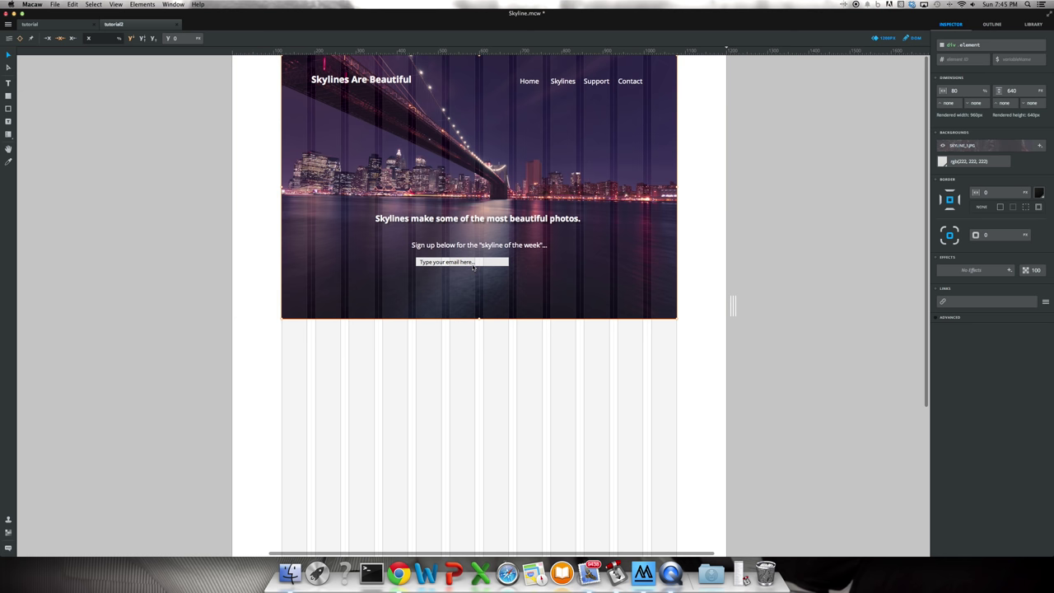
click(473, 265)
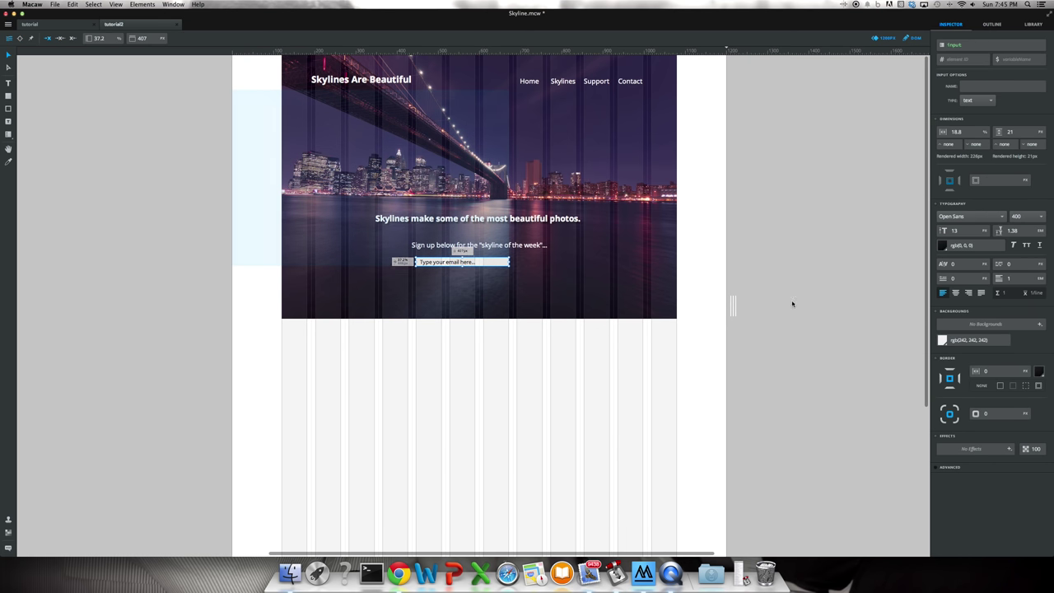
click(545, 292)
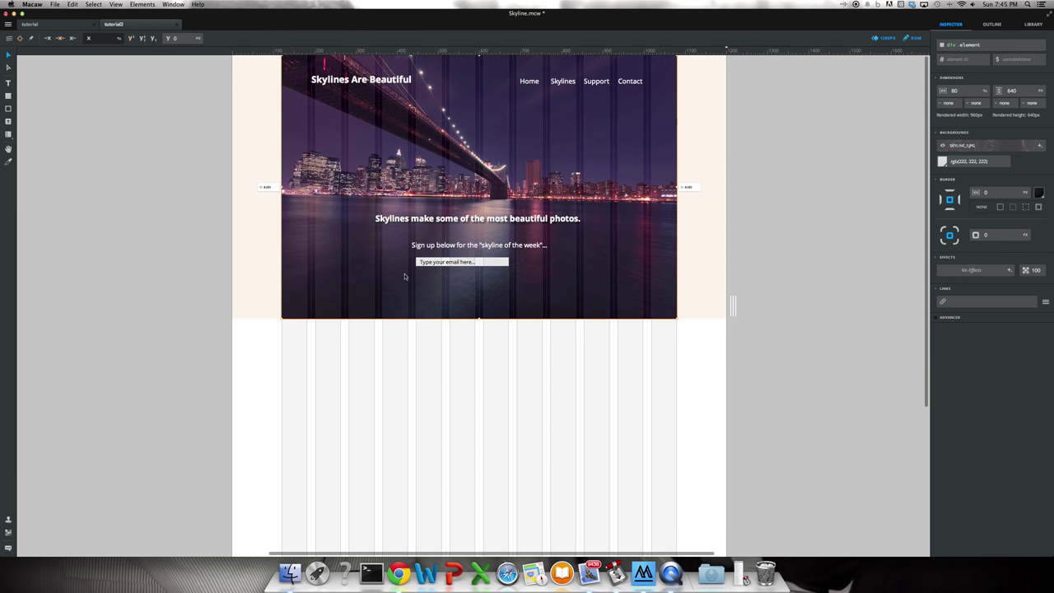
- Draw a button to the right of the email field labelled 'Sign Up'
click(8, 121)
drag(508, 258, 543, 267)
double_click(530, 265)
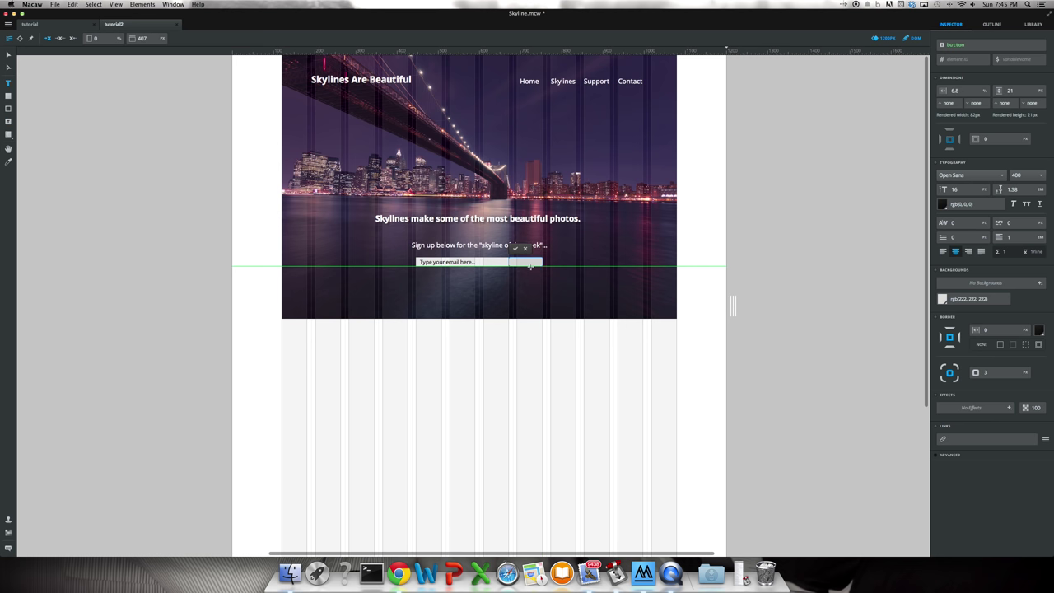
text(Sign Up)
click(514, 248)
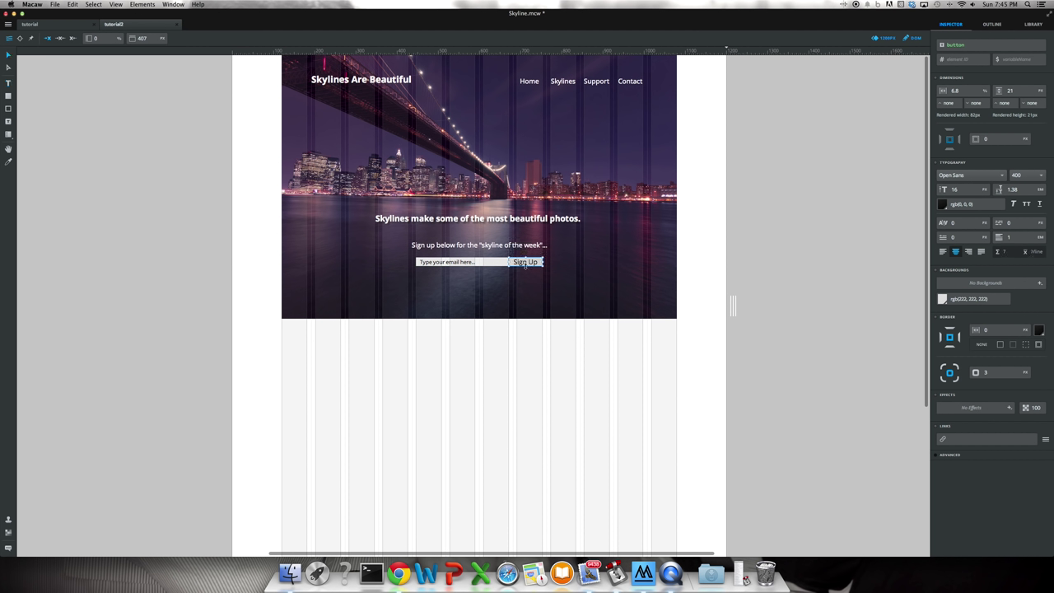
click(532, 281)
click(531, 265)
click(527, 270)
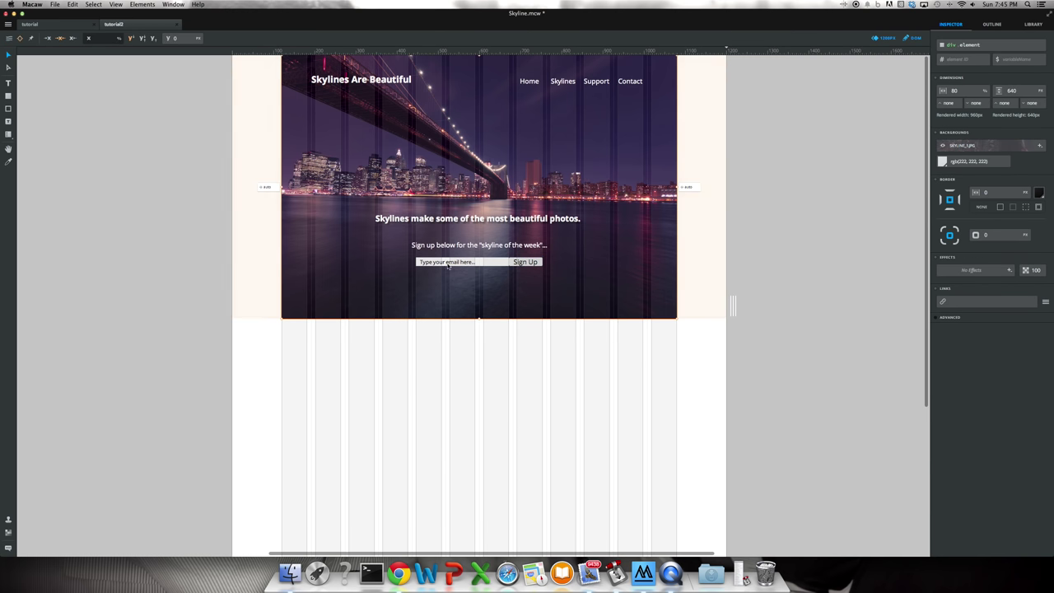
click(527, 263)
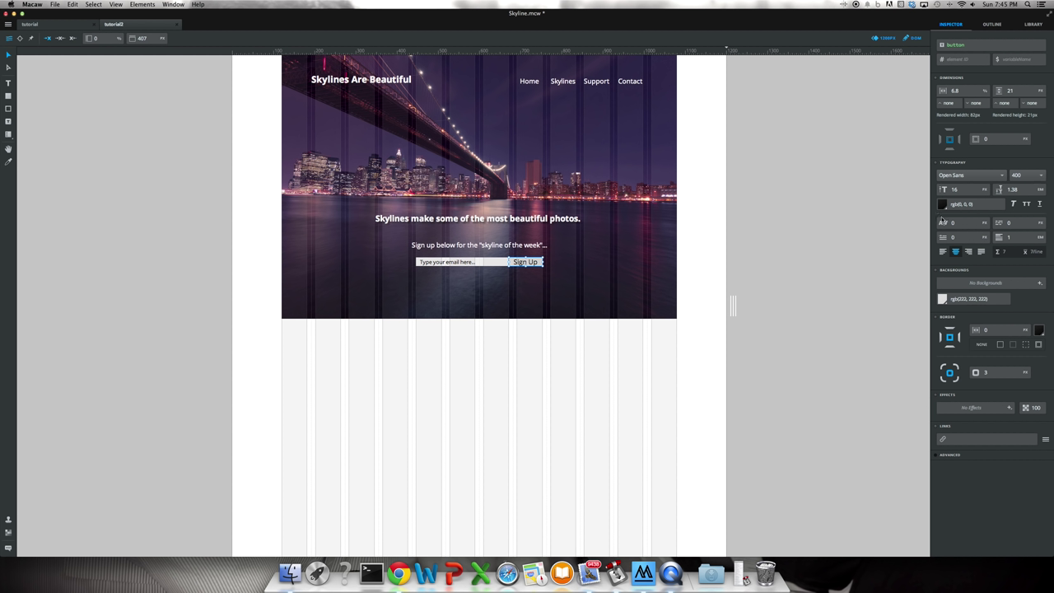
- Eyedrop the salmon rgb(200, 108, 82) from the page as the Sign Up button's background
click(943, 299)
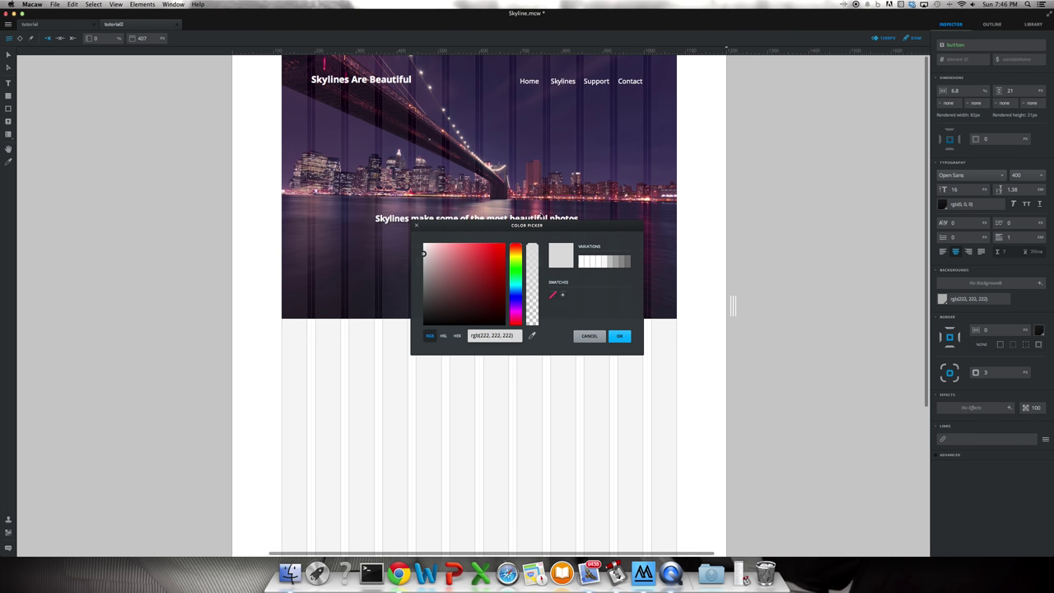
click(532, 334)
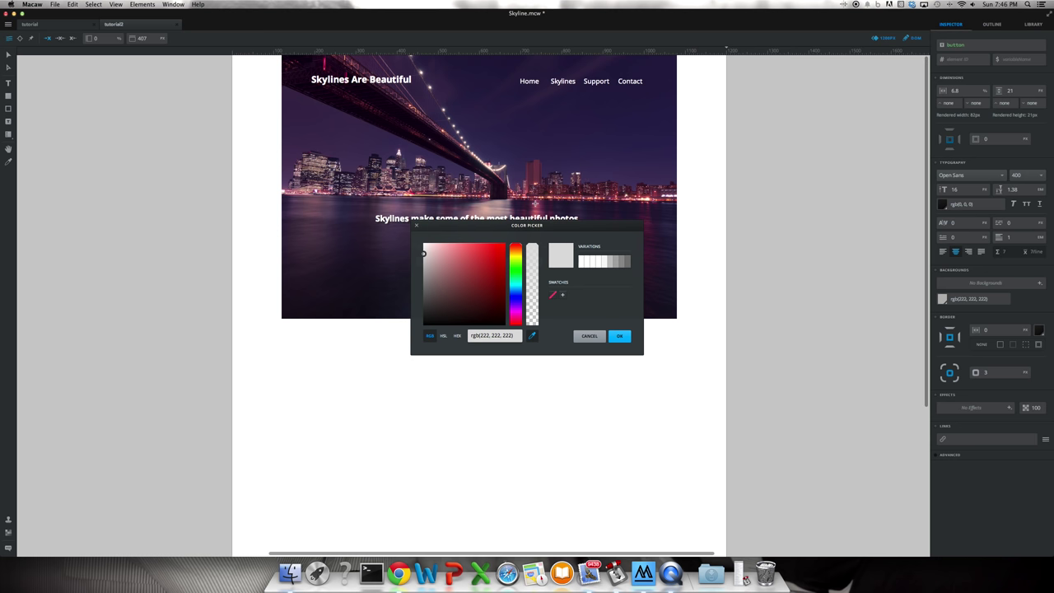
click(540, 196)
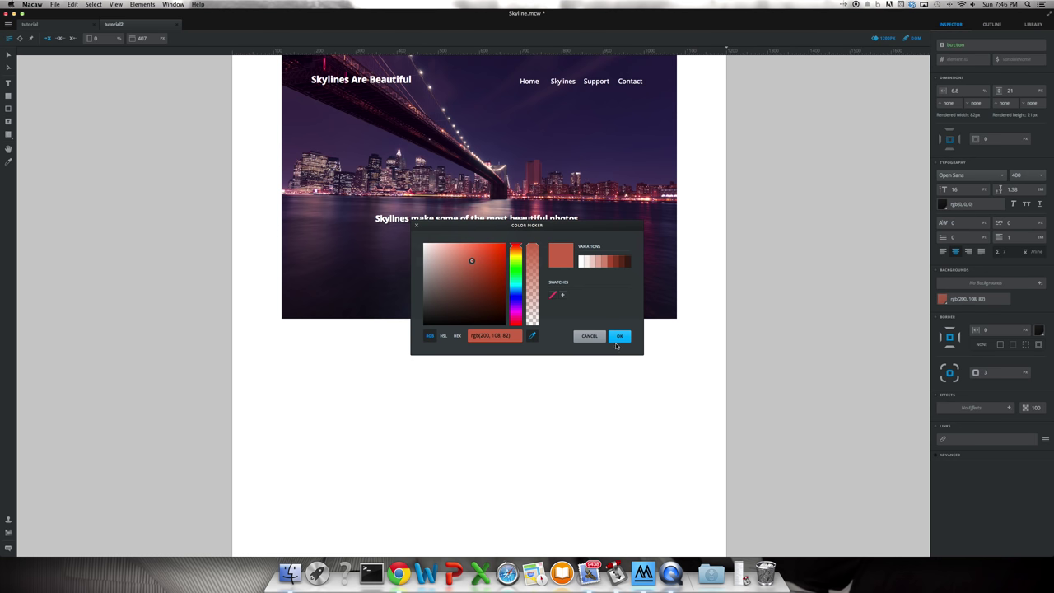
click(619, 336)
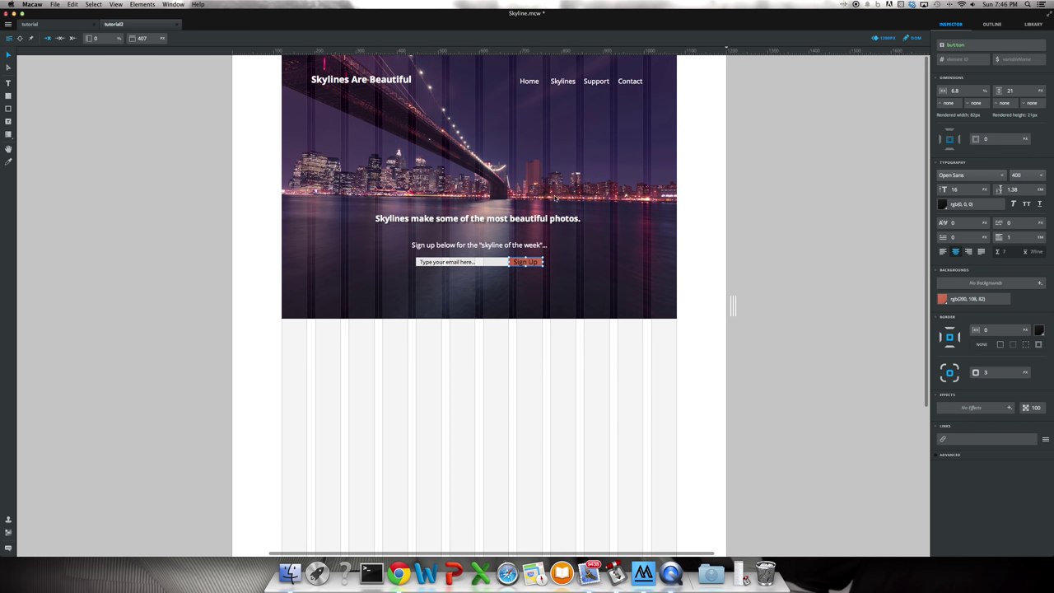
double_click(530, 264)
- Format the button label as uppercase SIGN UP in 14 px text at weight 700
drag(539, 263, 512, 263)
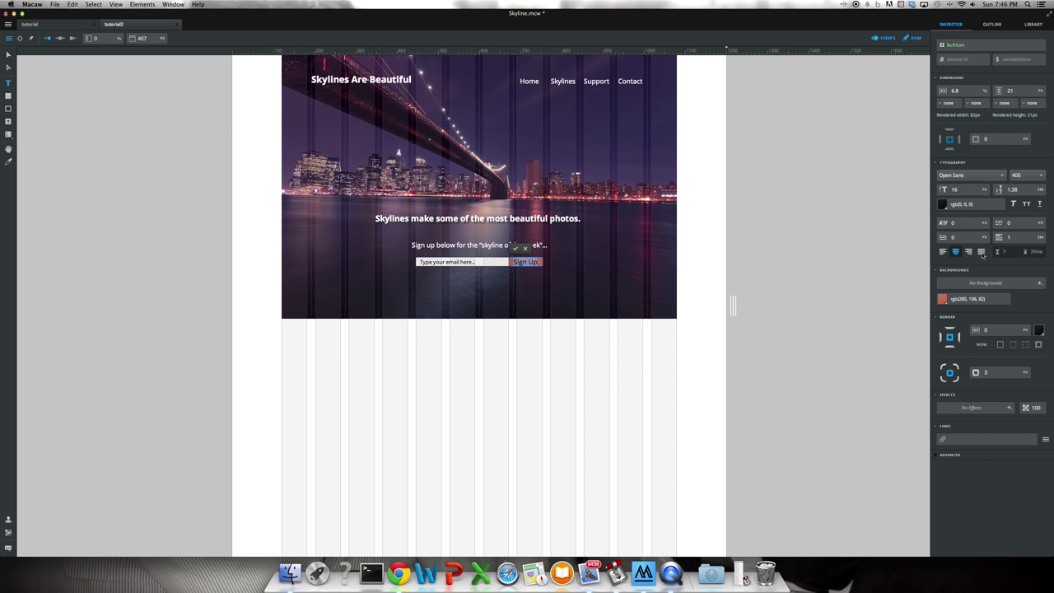
click(1013, 204)
click(1026, 204)
click(960, 191)
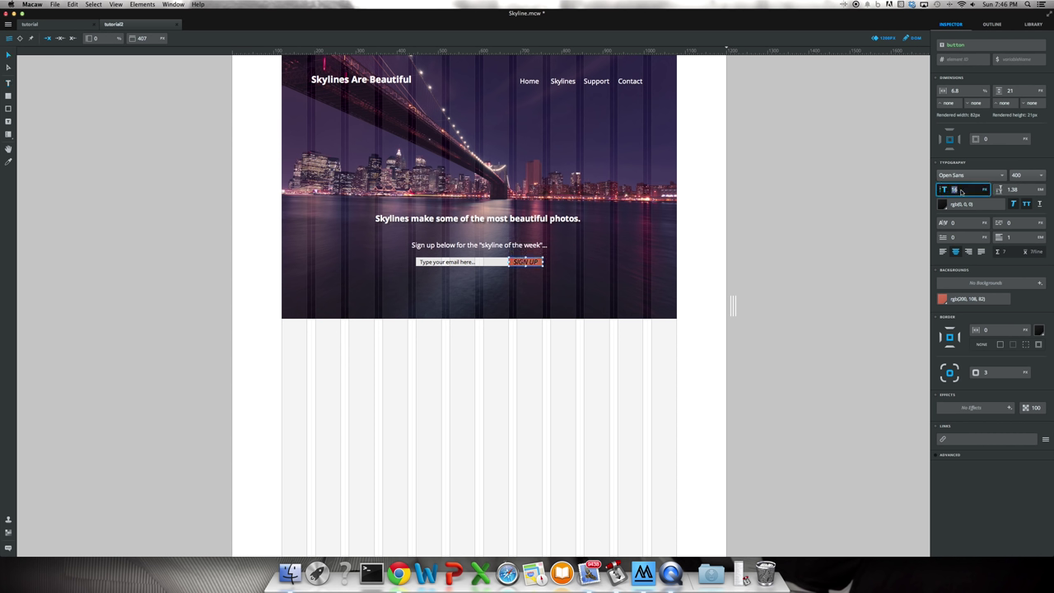
text(14)
key(Return)
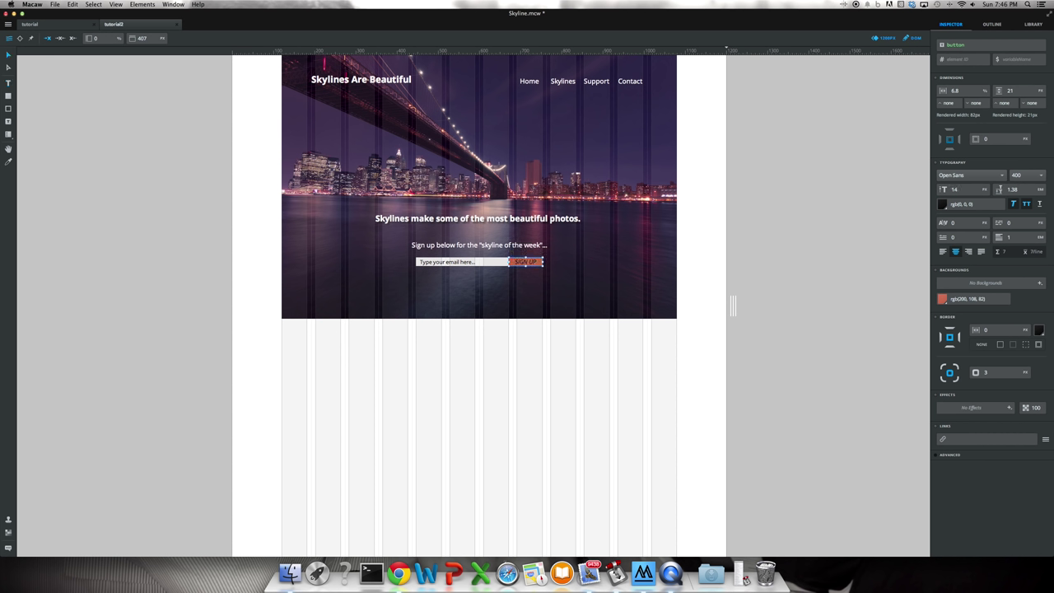
click(1027, 175)
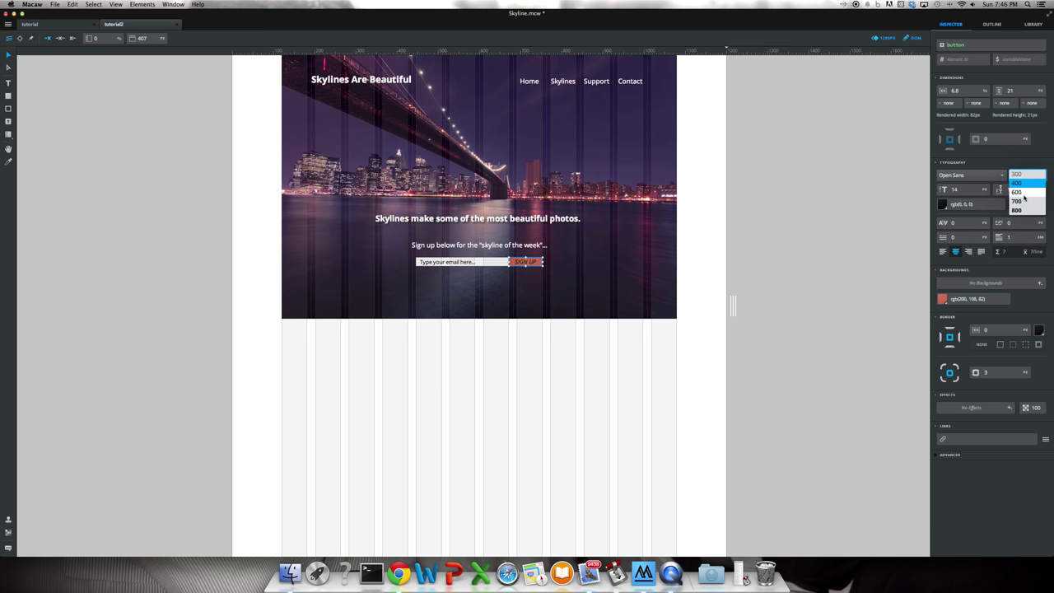
click(1025, 196)
click(1025, 175)
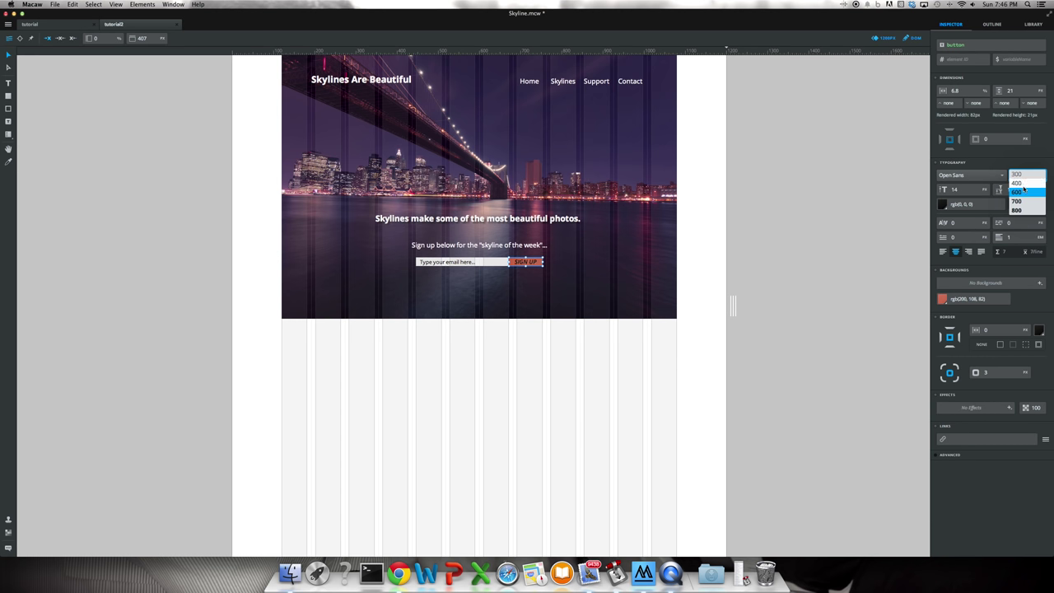
click(1025, 200)
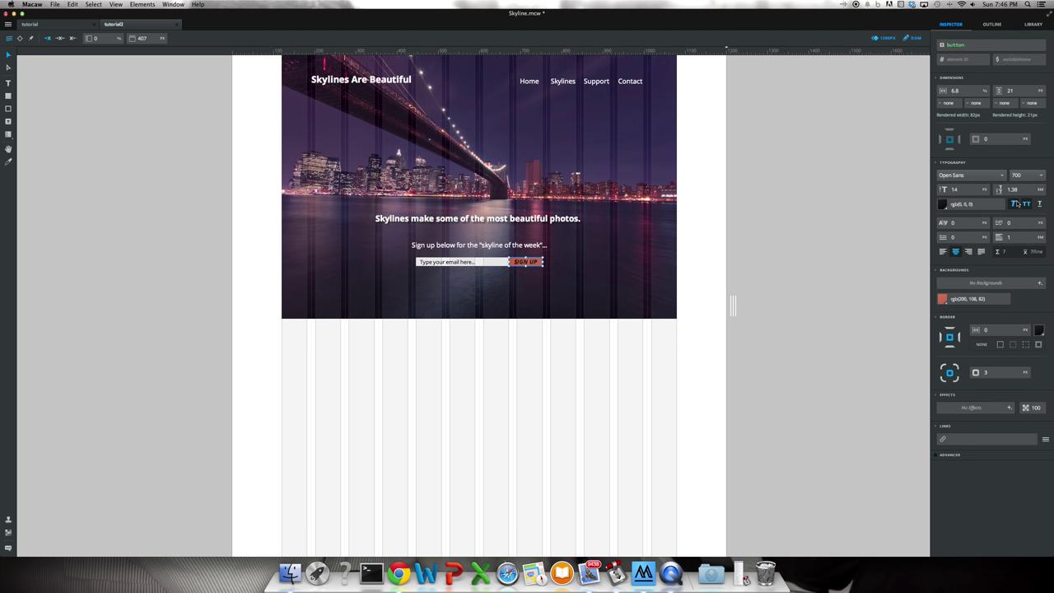
click(485, 263)
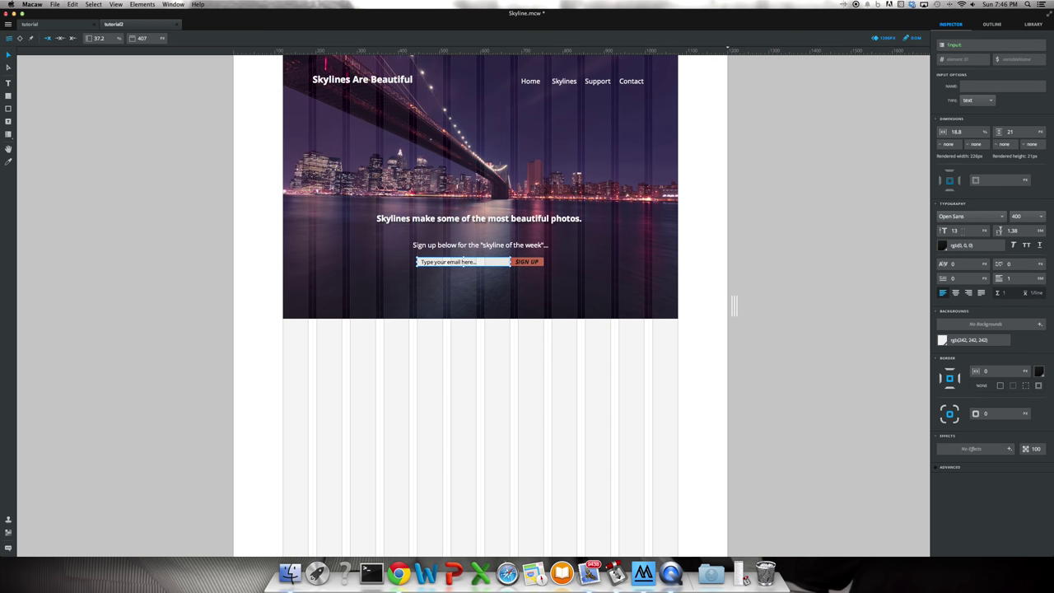
- Give the email placeholder 12 px size, centre alignment and italic style
click(961, 231)
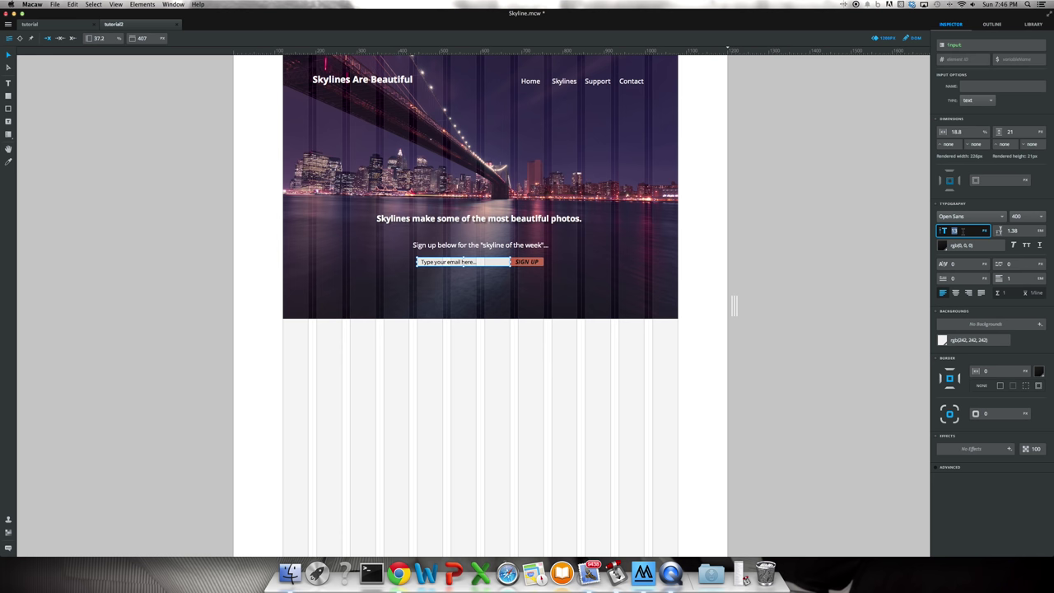
text(12)
key(Return)
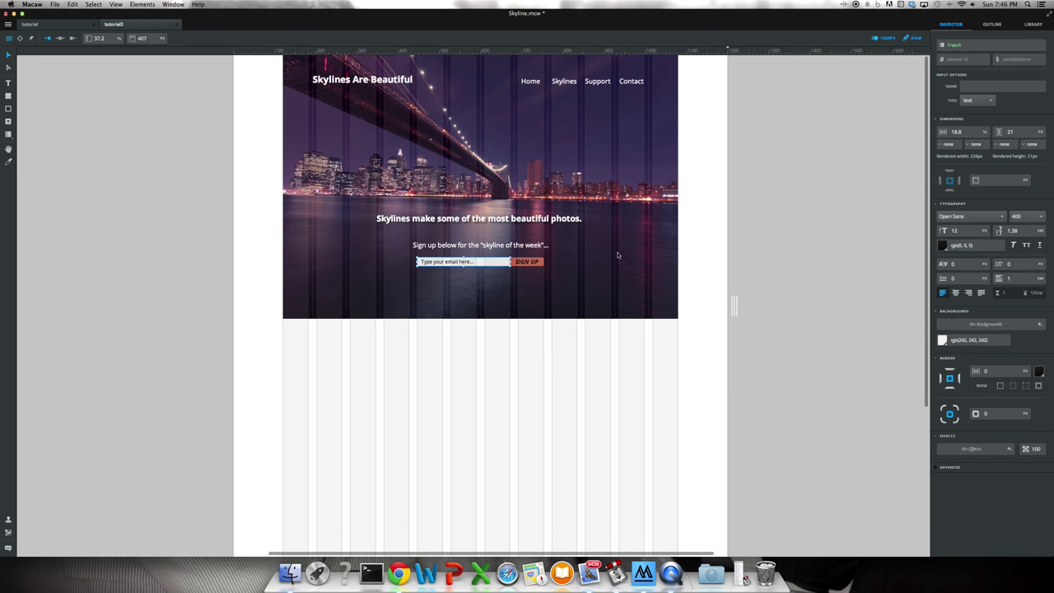
click(955, 292)
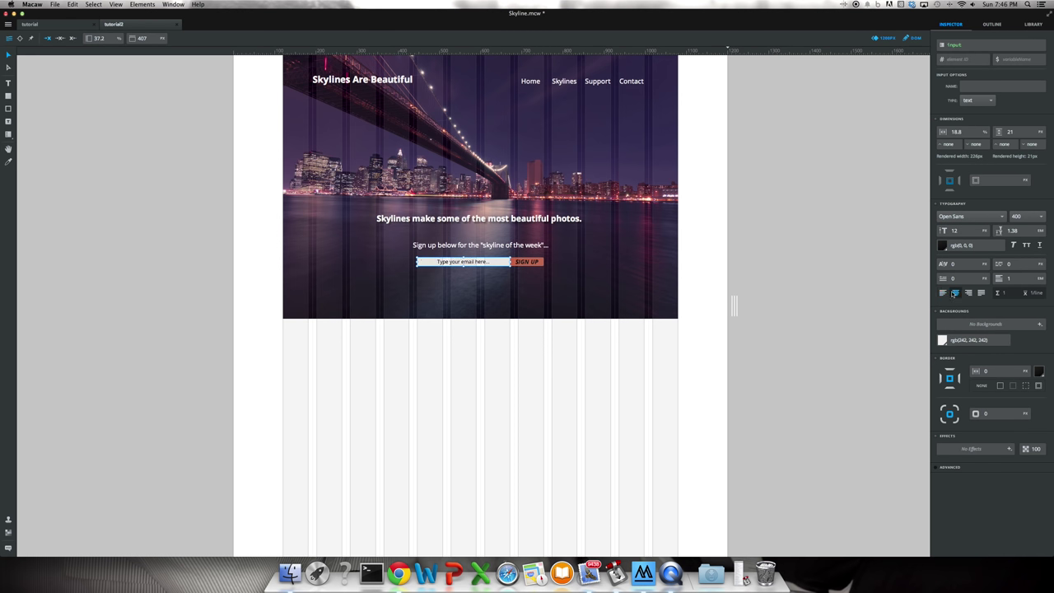
scroll(572, 298, down, 2)
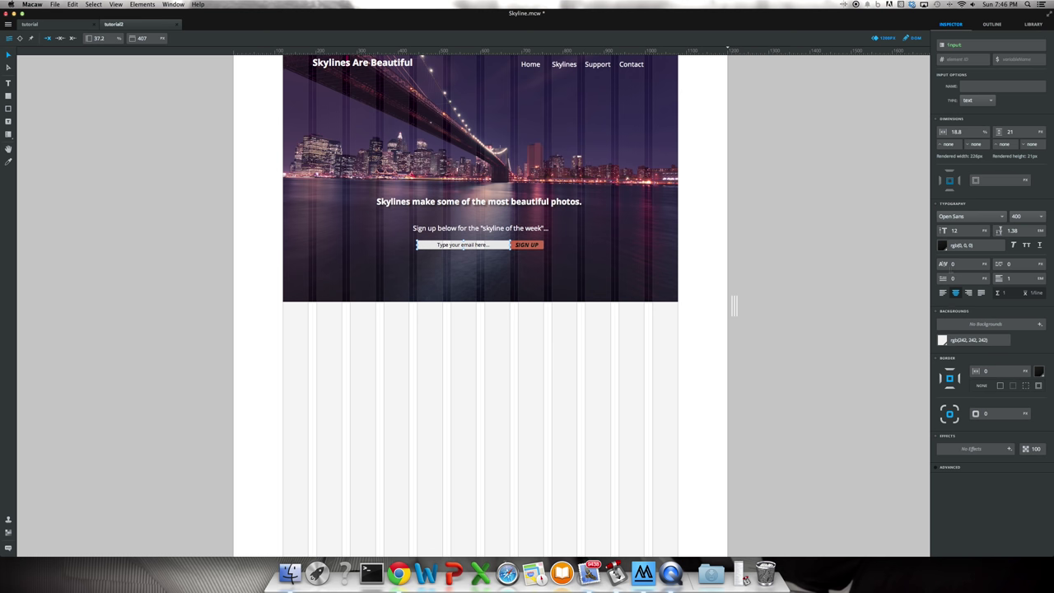
click(1011, 245)
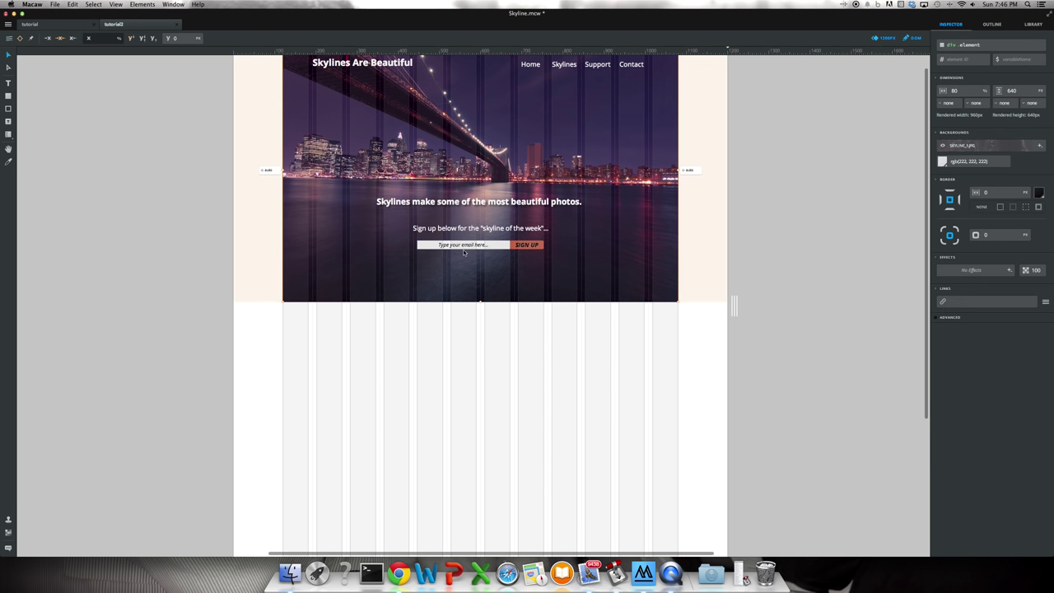
- Select the hero header, SIGN UP button and email field in turn to compare them
click(506, 260)
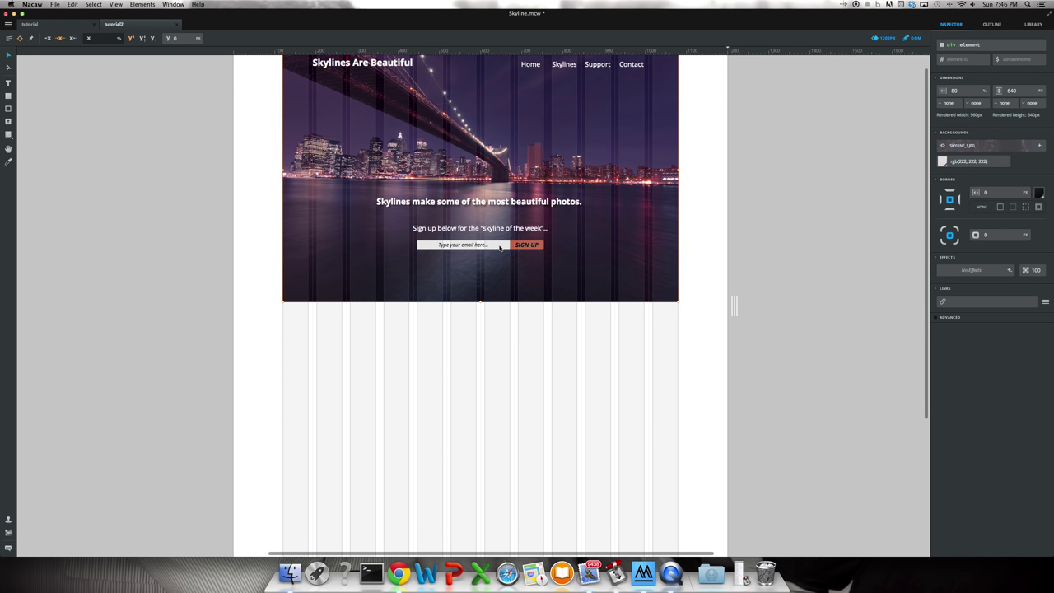
click(523, 246)
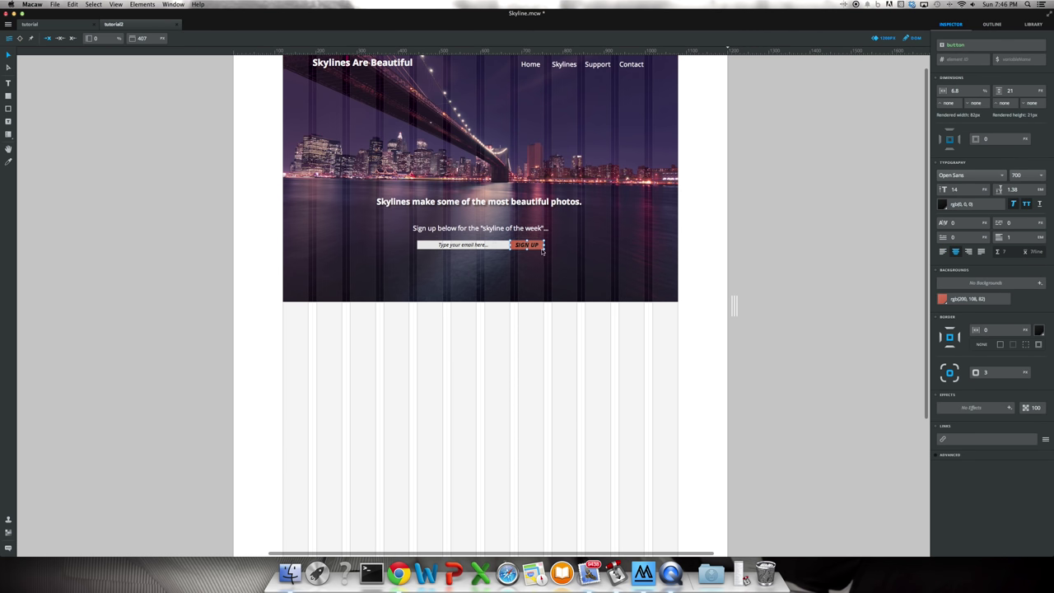
click(472, 245)
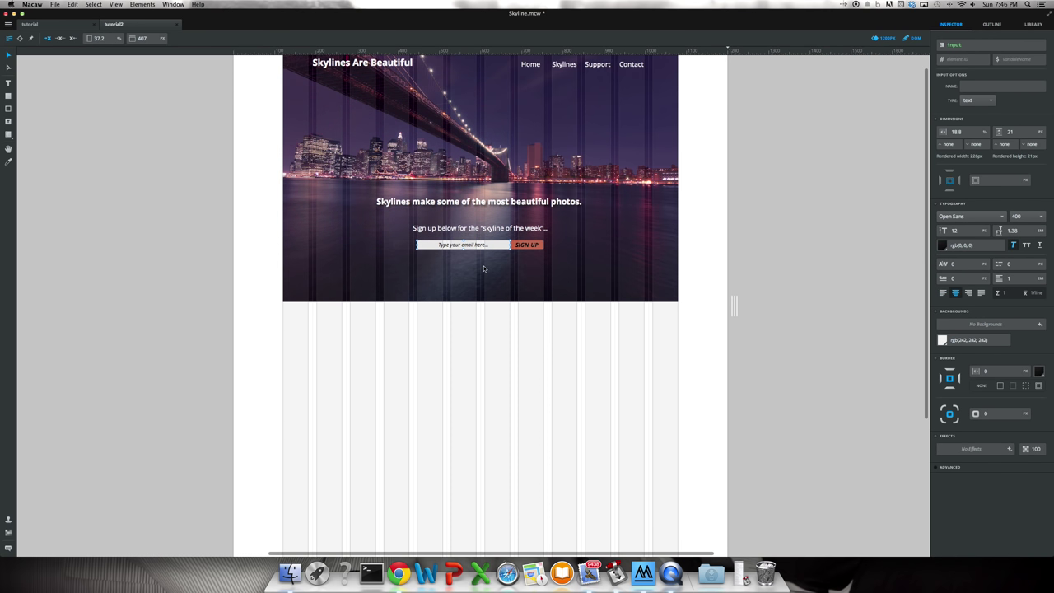
click(524, 247)
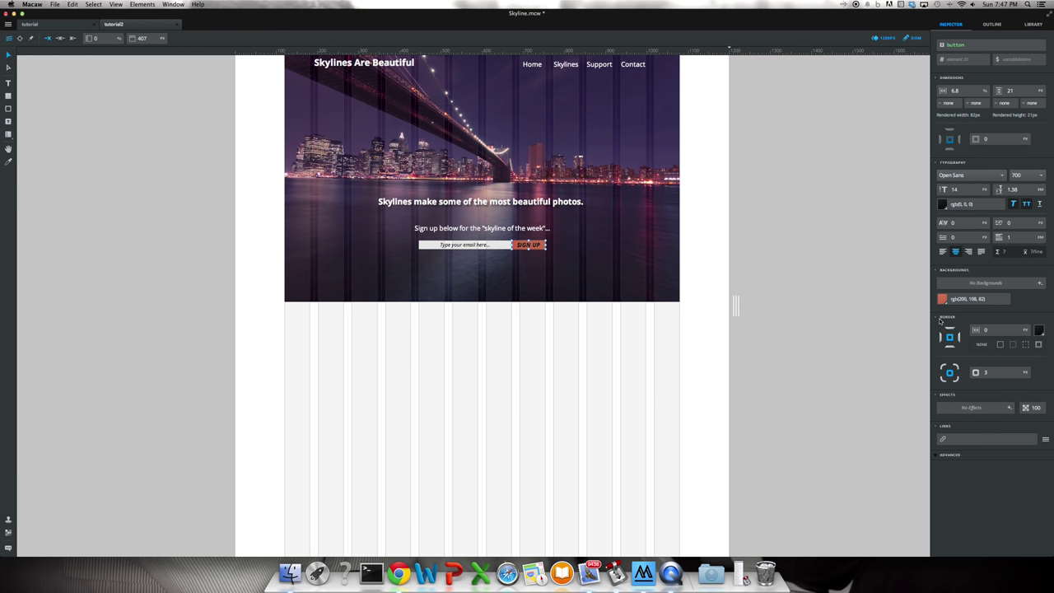
- Round the email field's corners to a 5 px radius
click(956, 368)
click(992, 374)
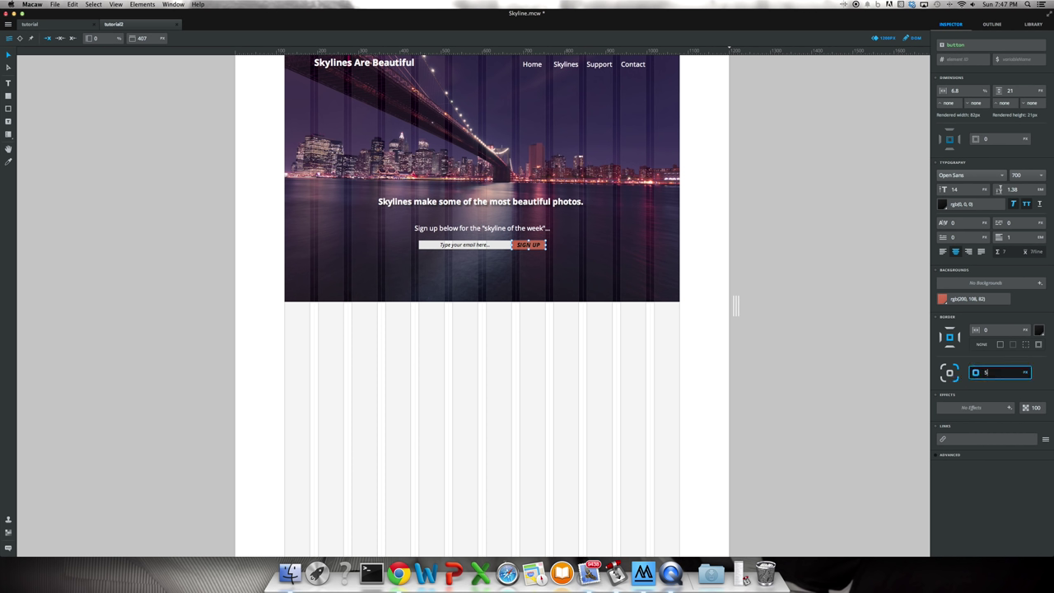
click(950, 374)
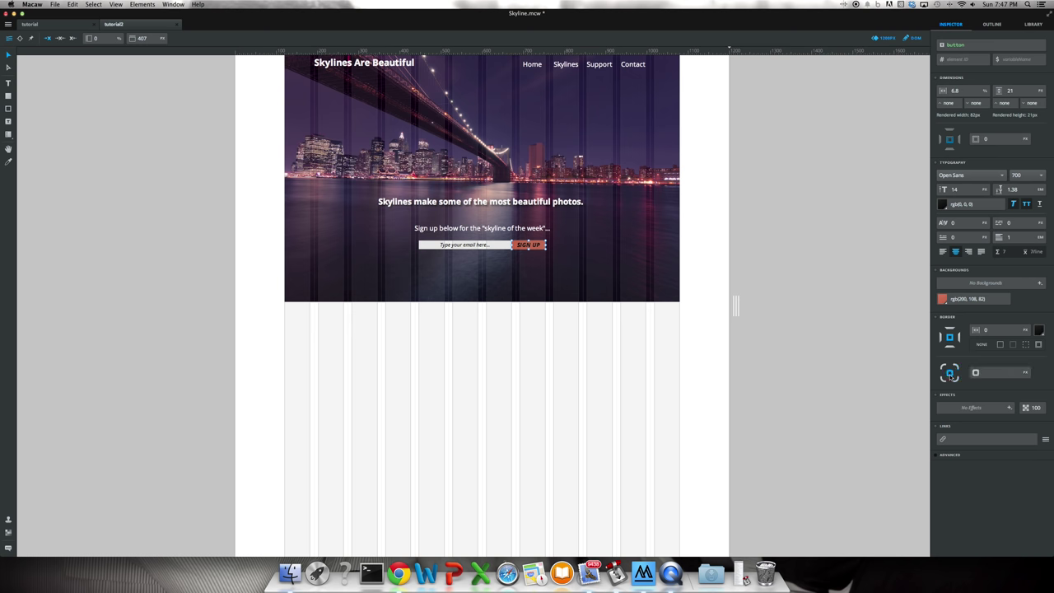
click(987, 373)
click(535, 274)
click(529, 246)
click(991, 372)
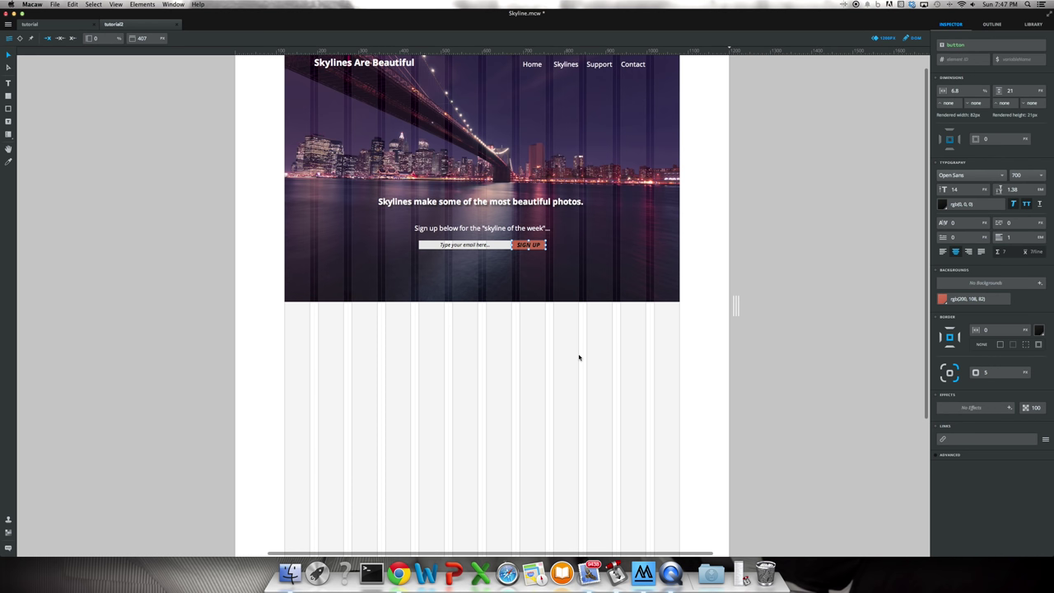
click(502, 263)
click(445, 246)
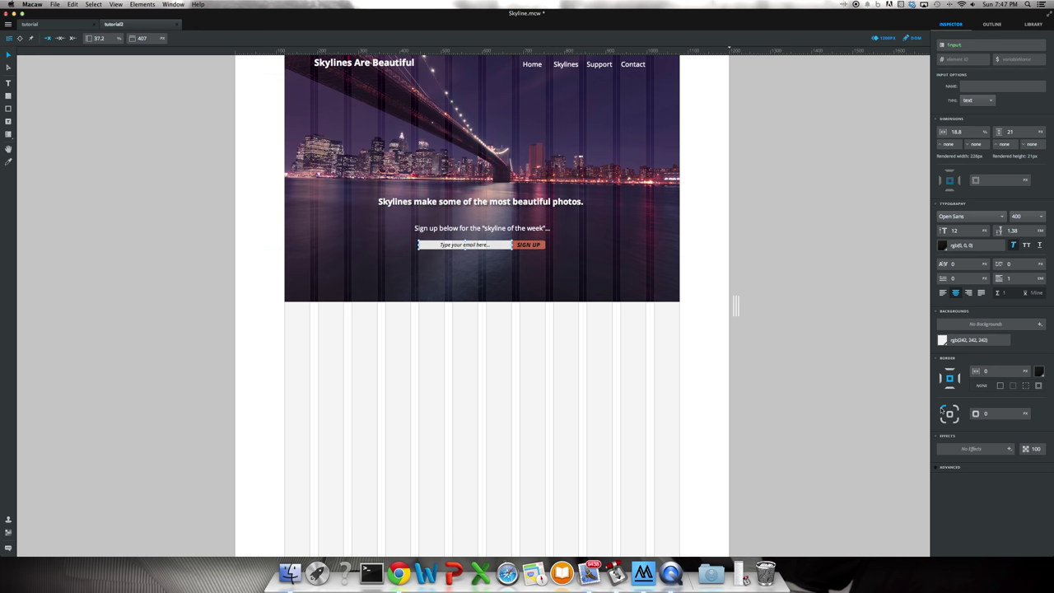
click(1003, 414)
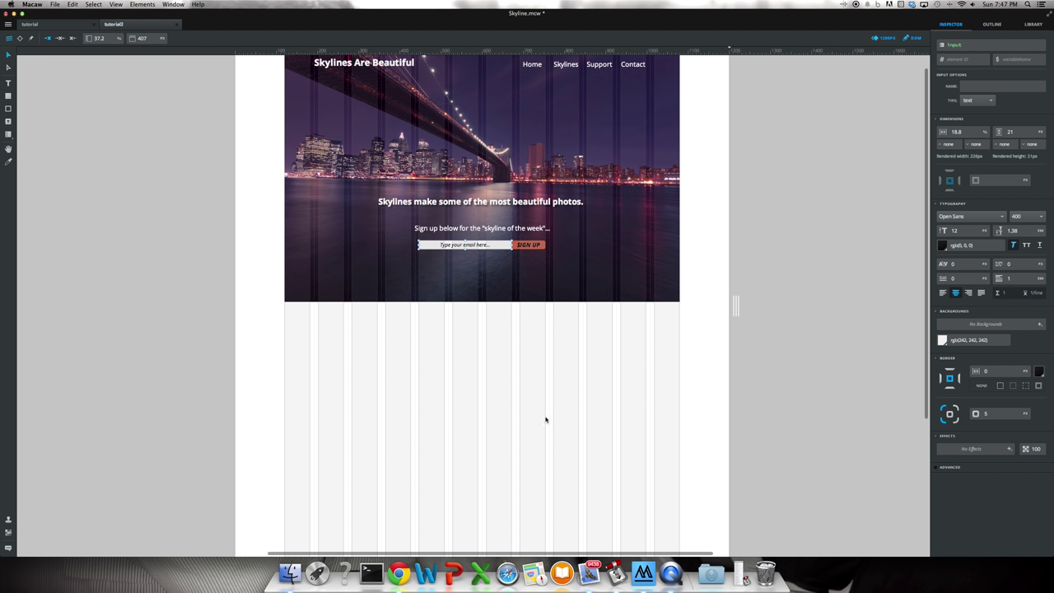
- Give both the email field and the SIGN UP button a 1 px solid border
click(491, 288)
click(477, 245)
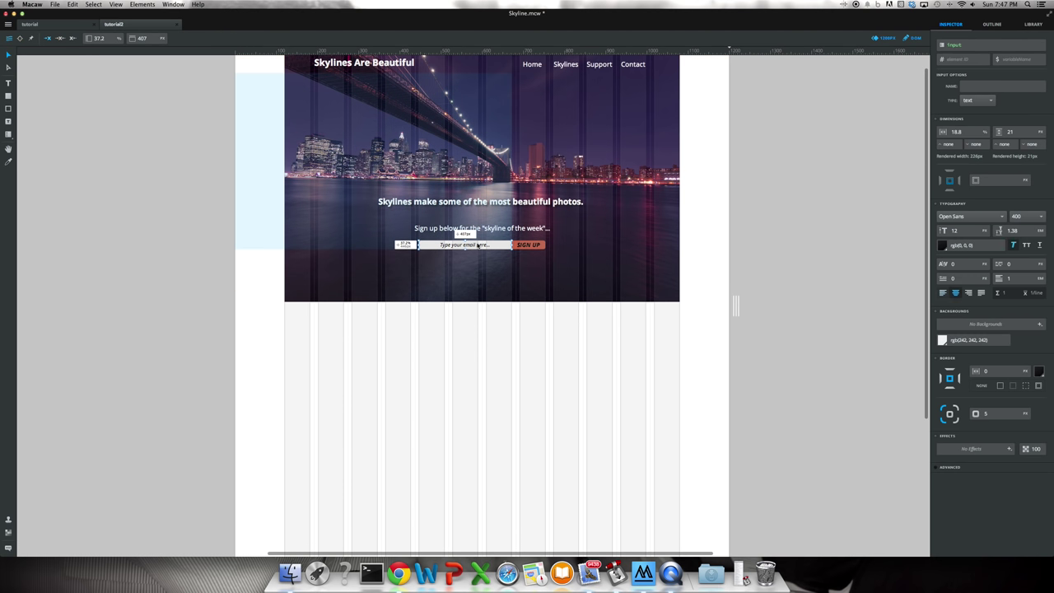
shift+click(527, 245)
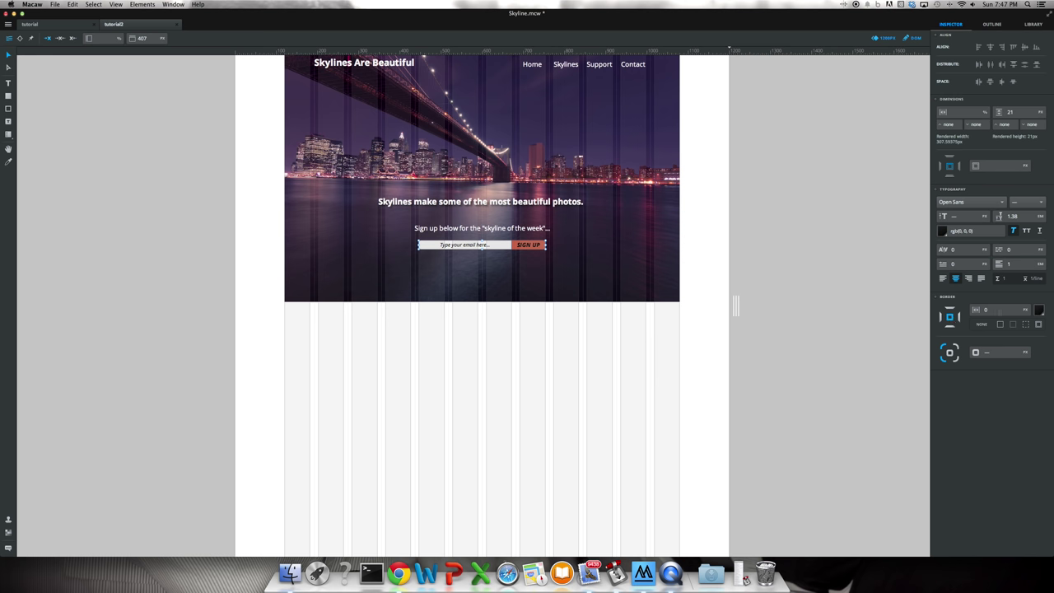
click(1000, 324)
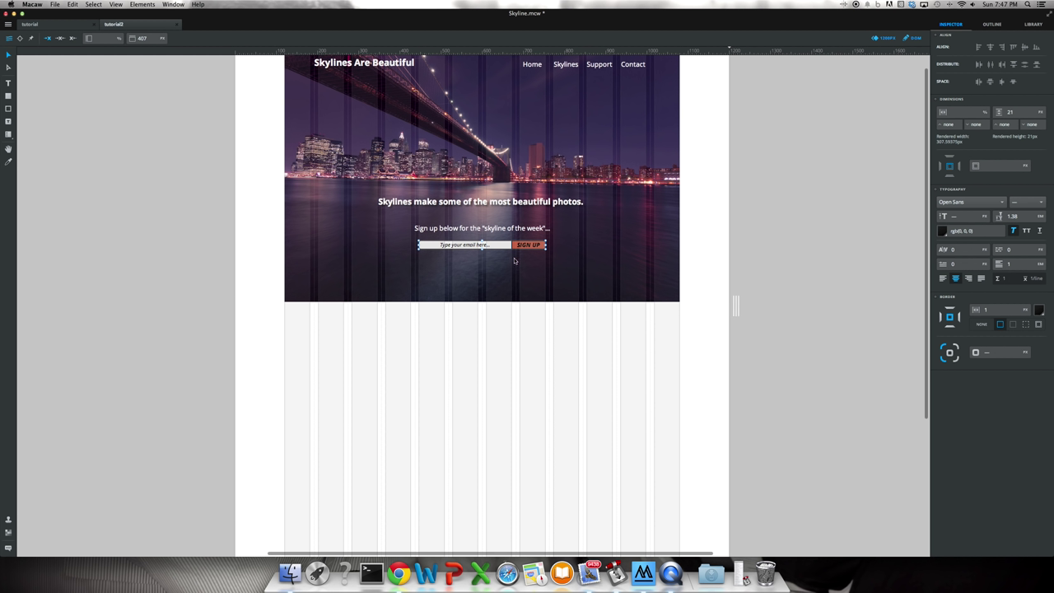
- Set the SIGN UP button's border to none
click(513, 261)
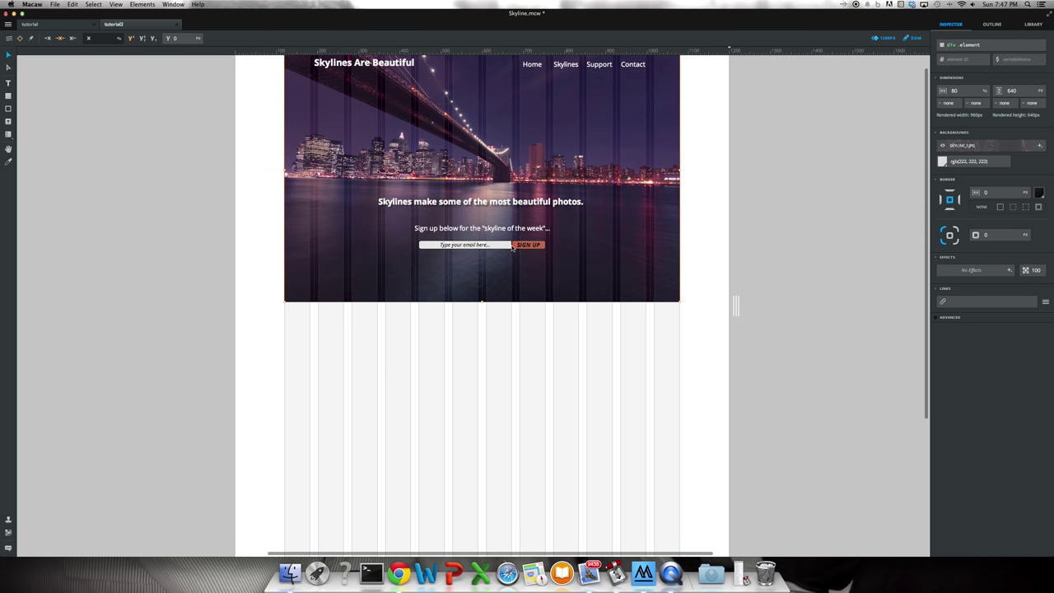
click(515, 247)
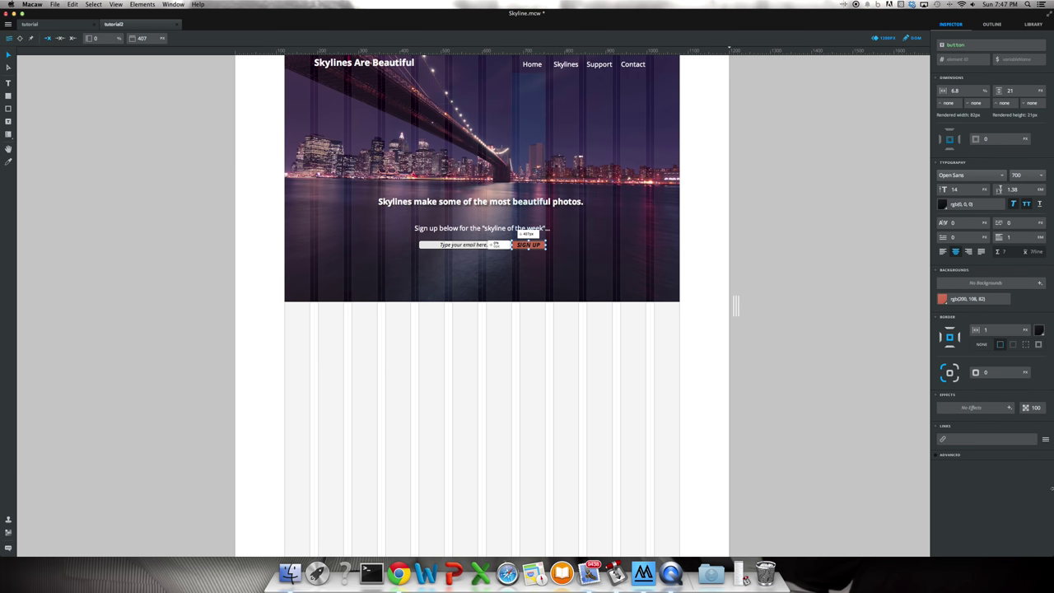
click(981, 344)
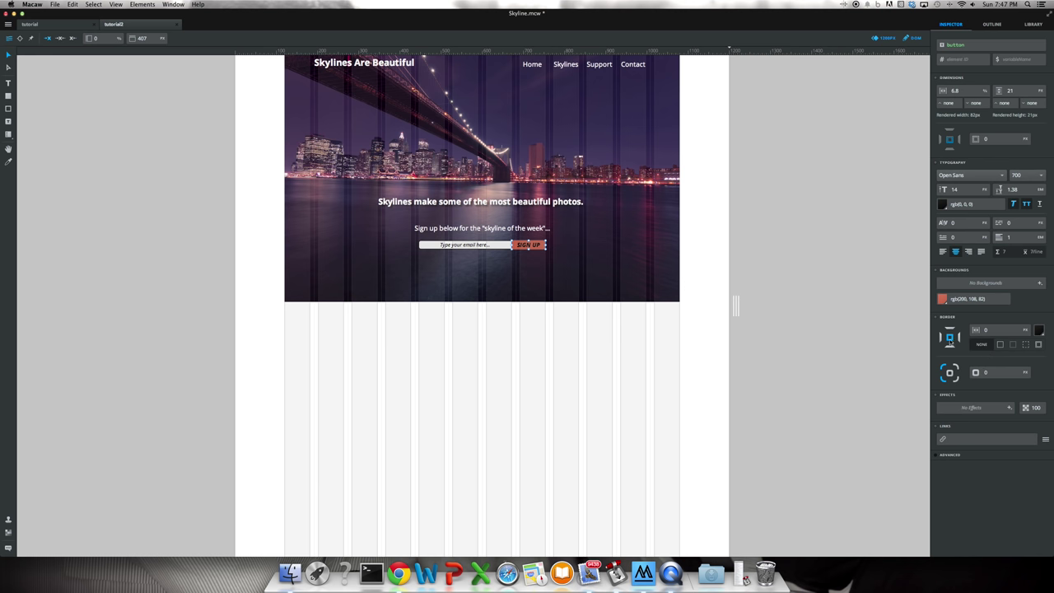
click(583, 275)
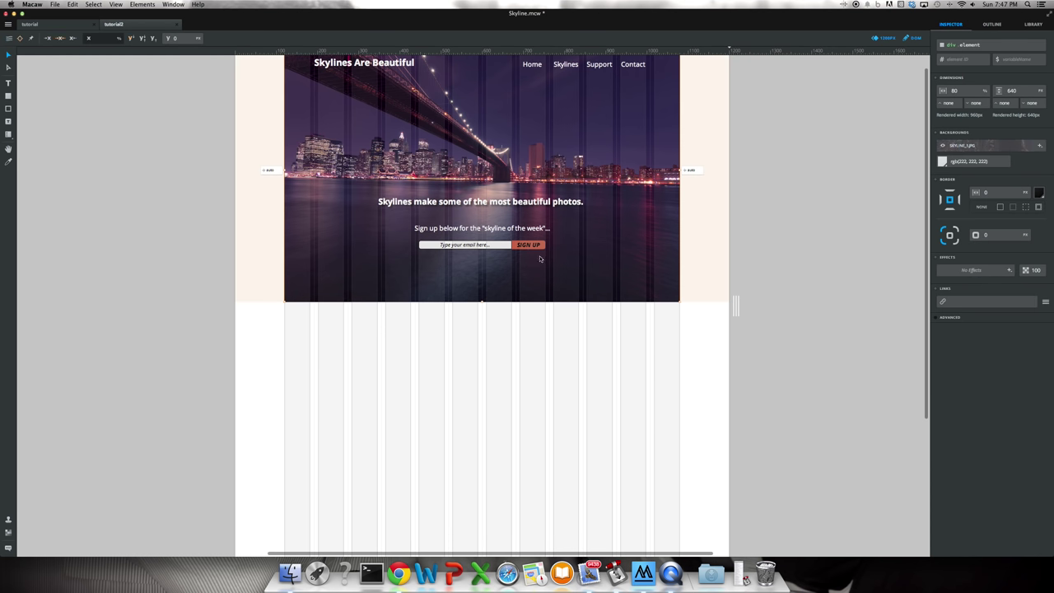
click(539, 247)
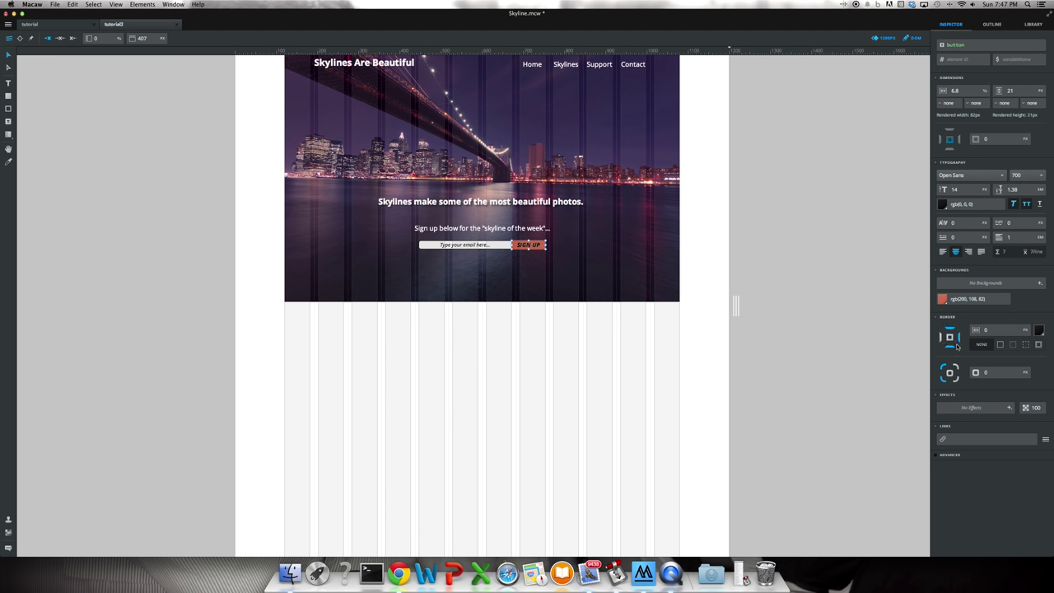
click(997, 329)
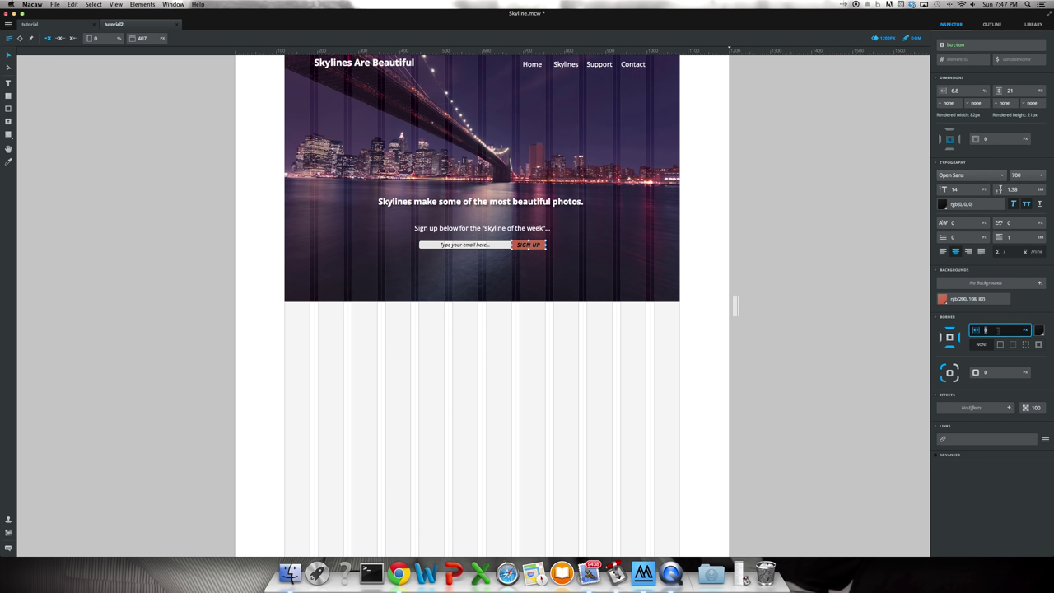
- Restore the email field's solid border with a 1 px width
click(469, 245)
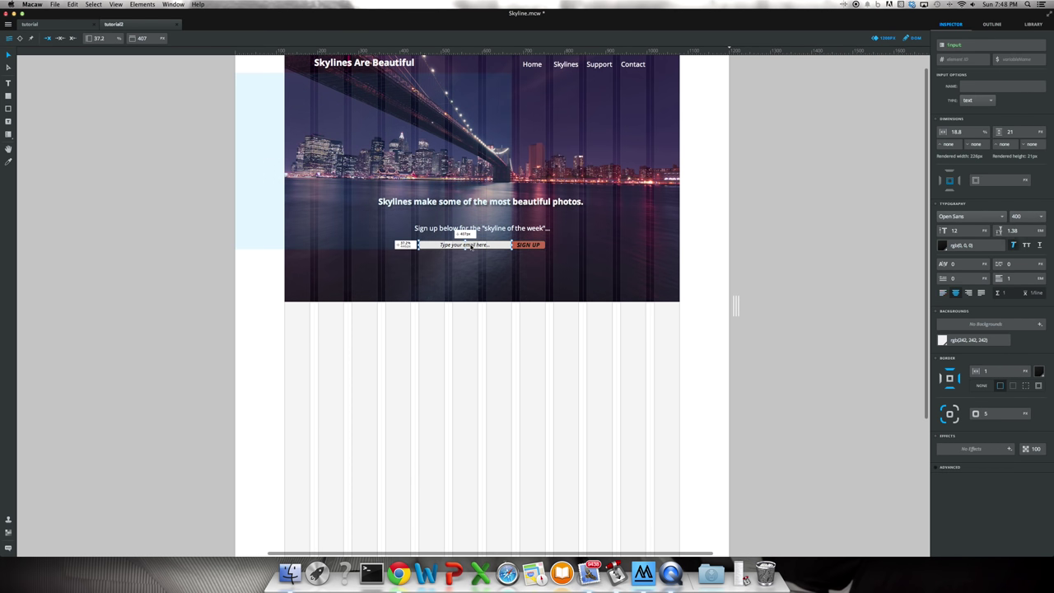
click(980, 385)
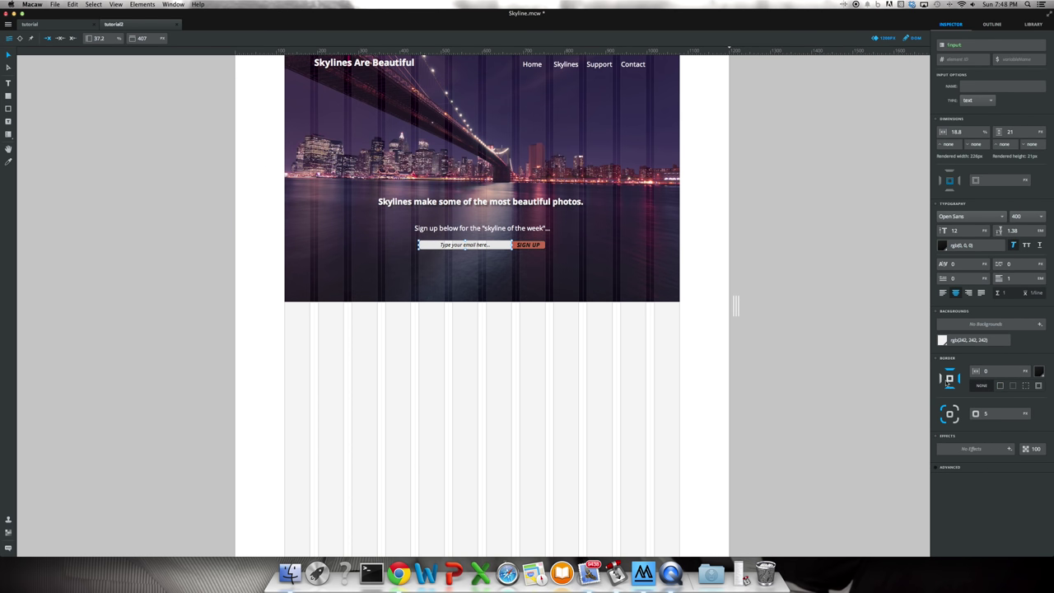
click(949, 378)
click(1003, 370)
text(1)
key(Return)
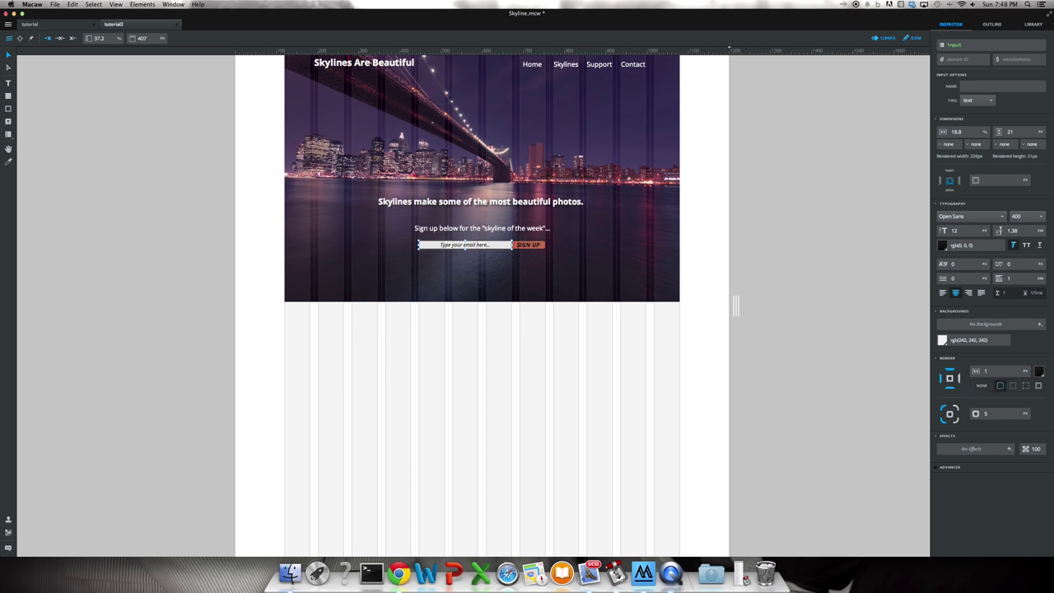
click(518, 274)
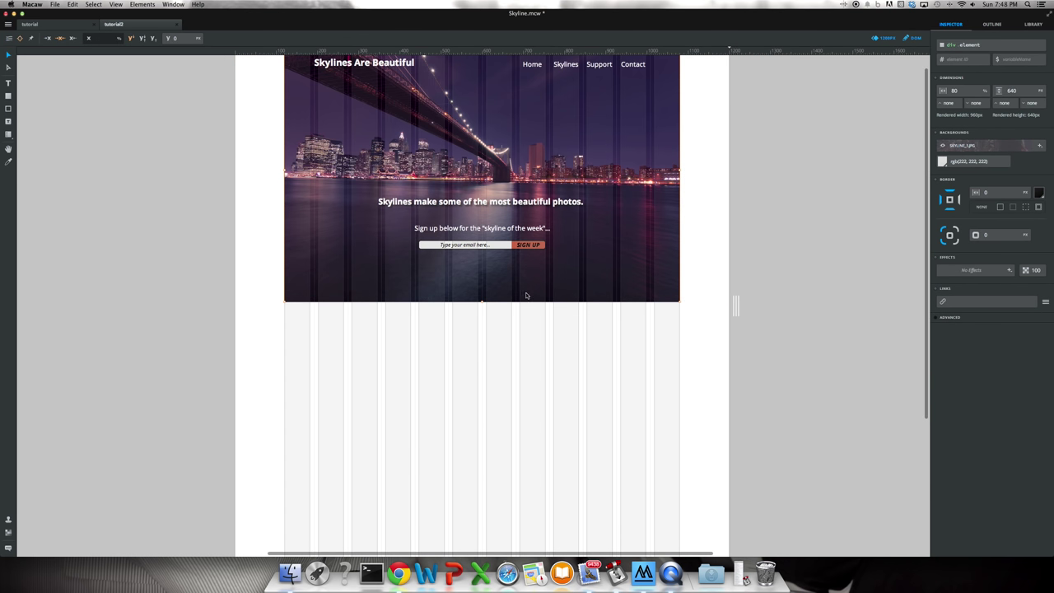
scroll(531, 298, up, 1)
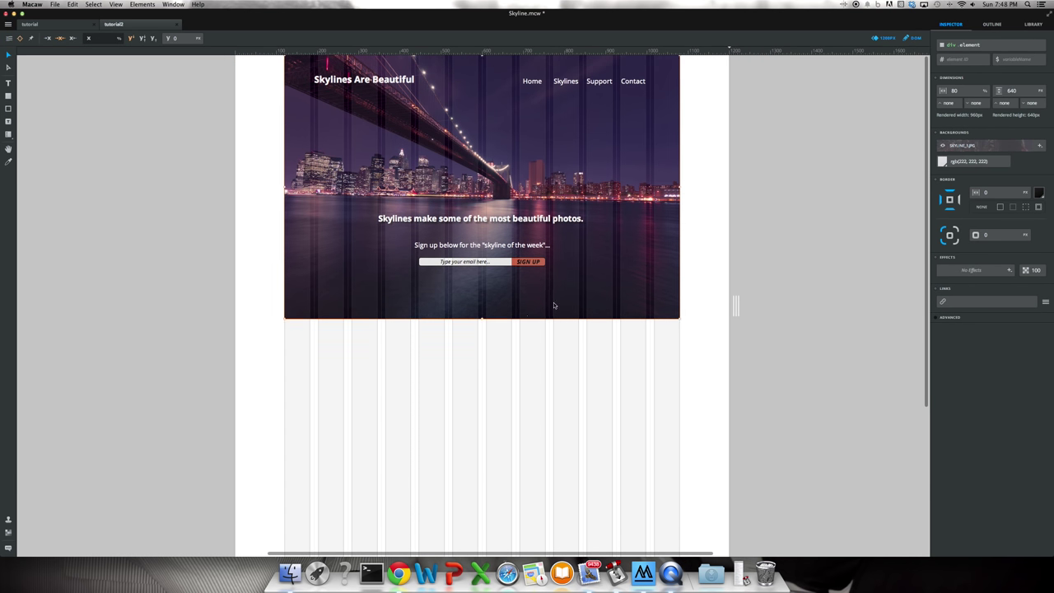
- Set the SIGN UP button's type to submit under Advanced, leaving it unlinked
click(531, 265)
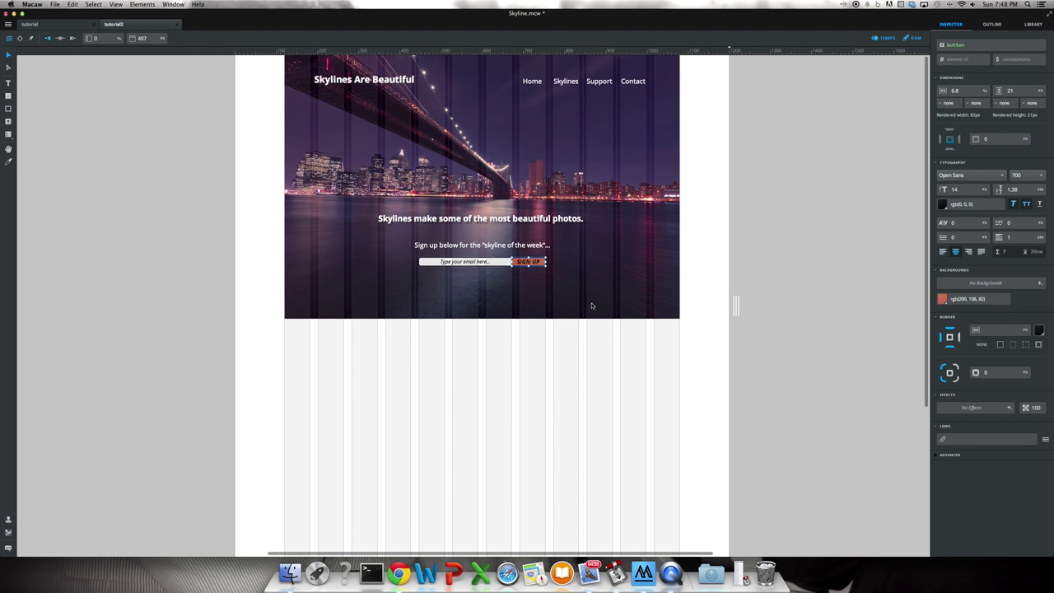
click(952, 456)
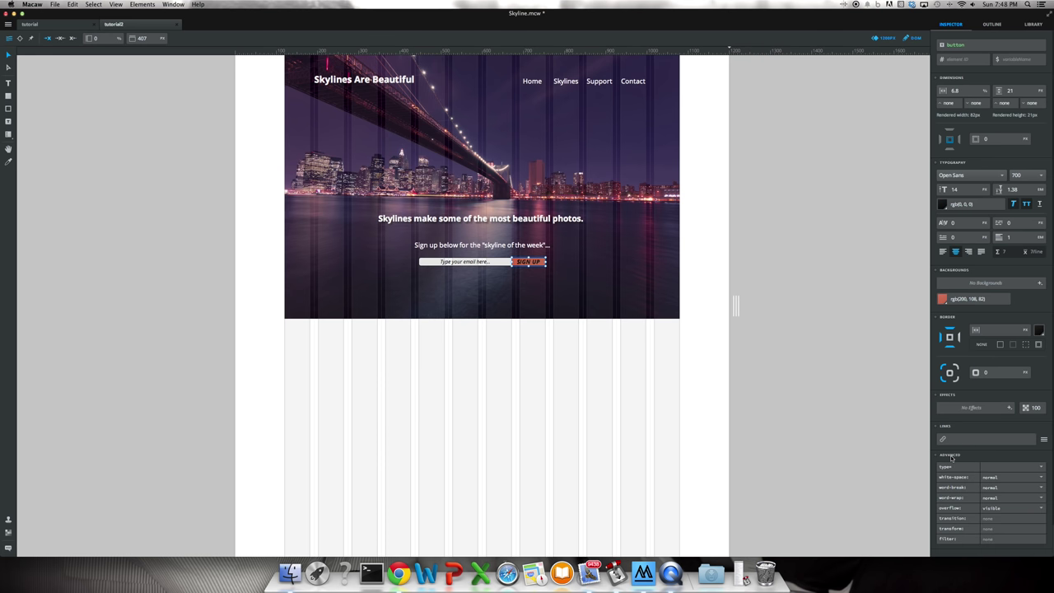
click(995, 466)
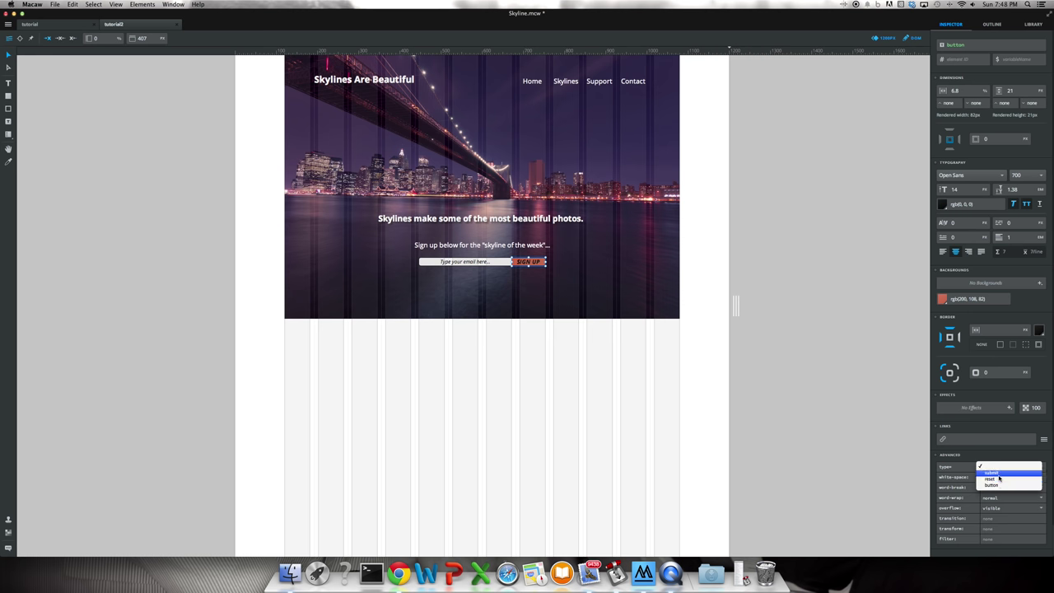
click(999, 475)
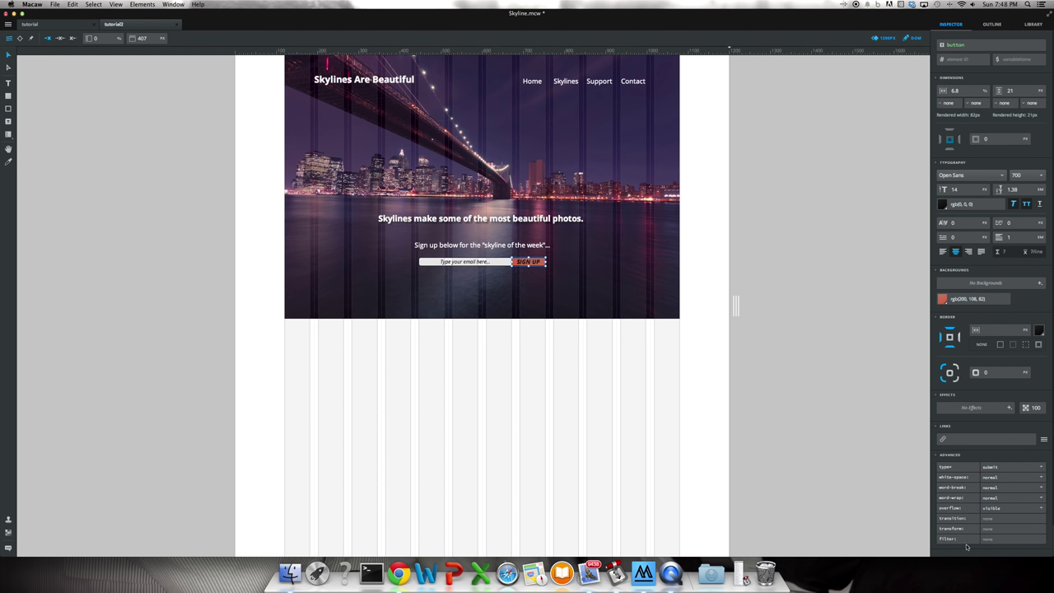
click(961, 438)
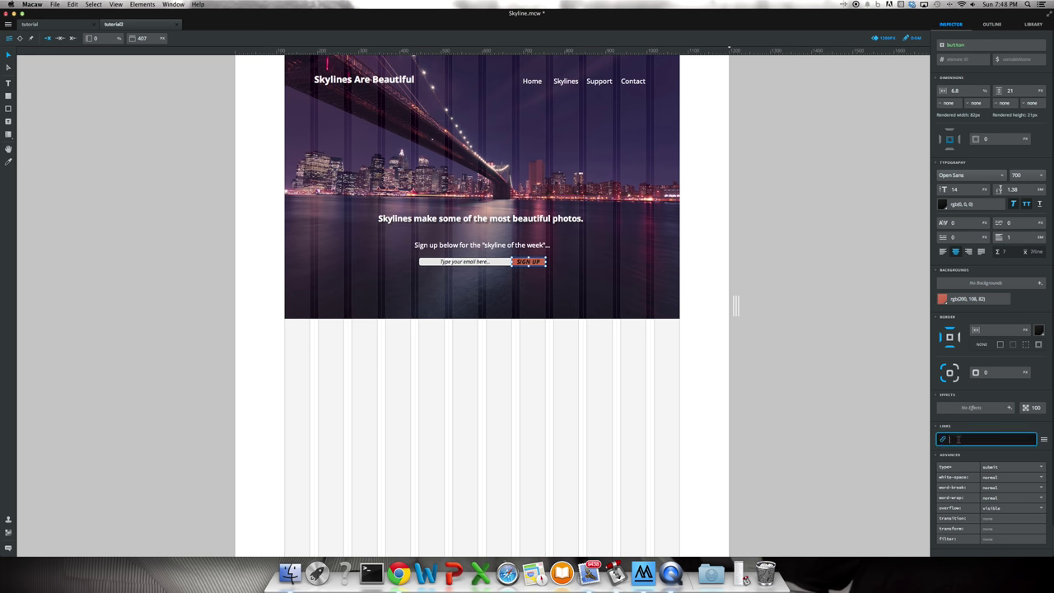
click(1043, 439)
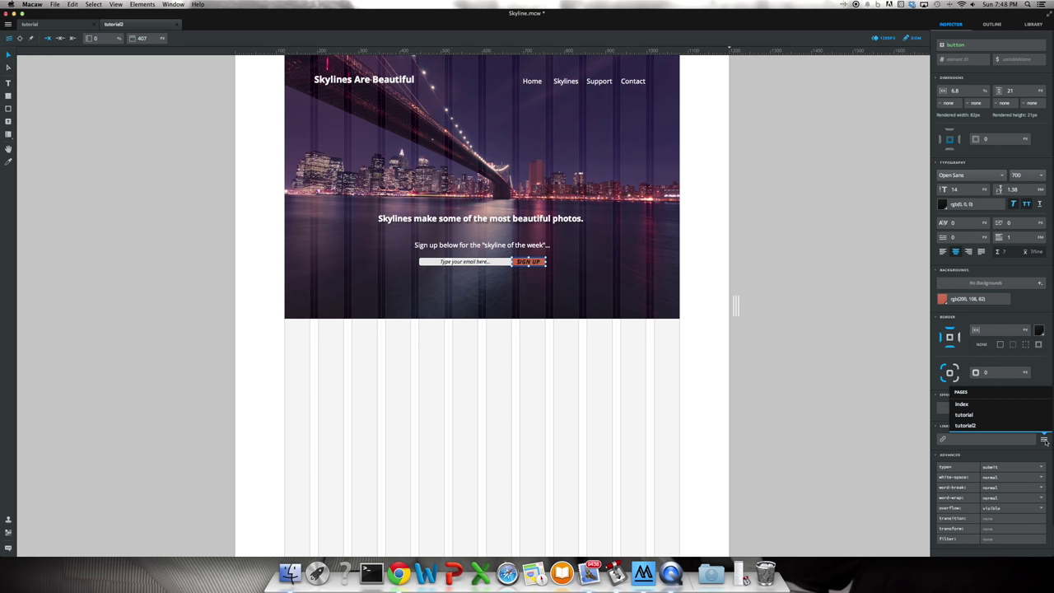
click(914, 407)
- Make the email input an email-type field named formsignup
click(492, 263)
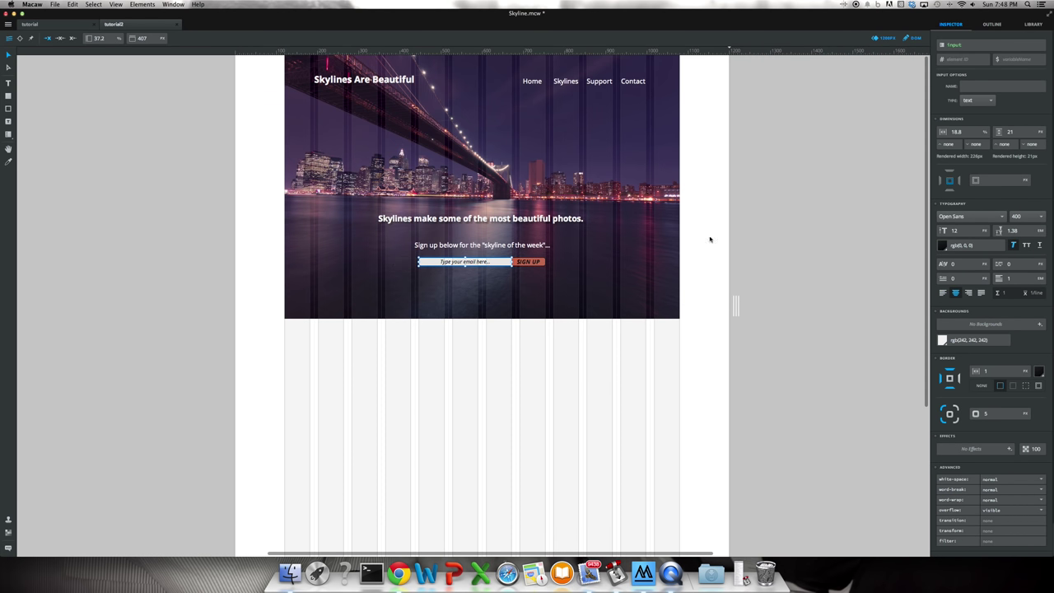
click(989, 86)
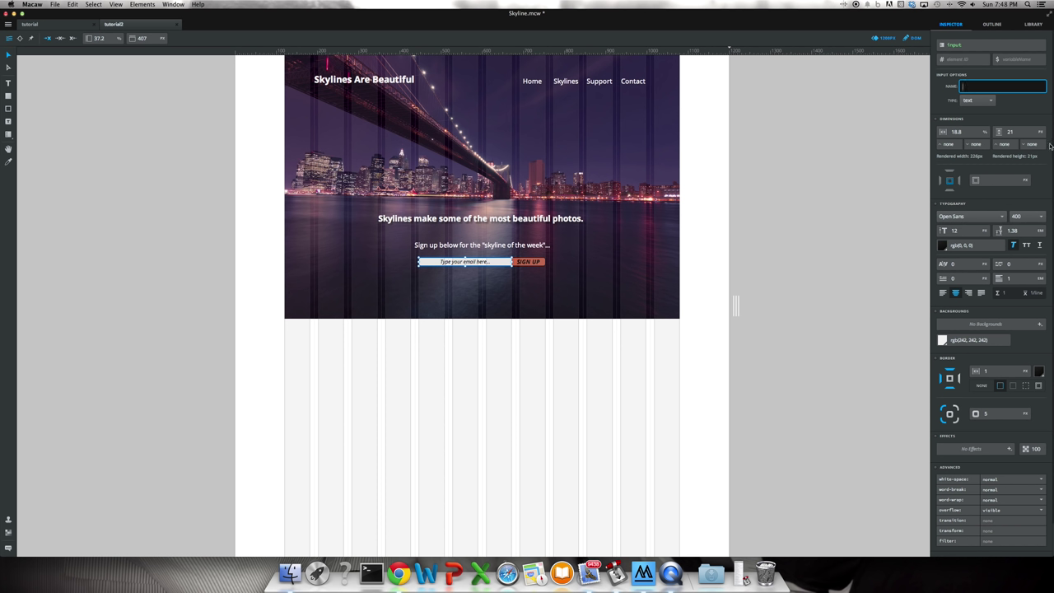
click(987, 100)
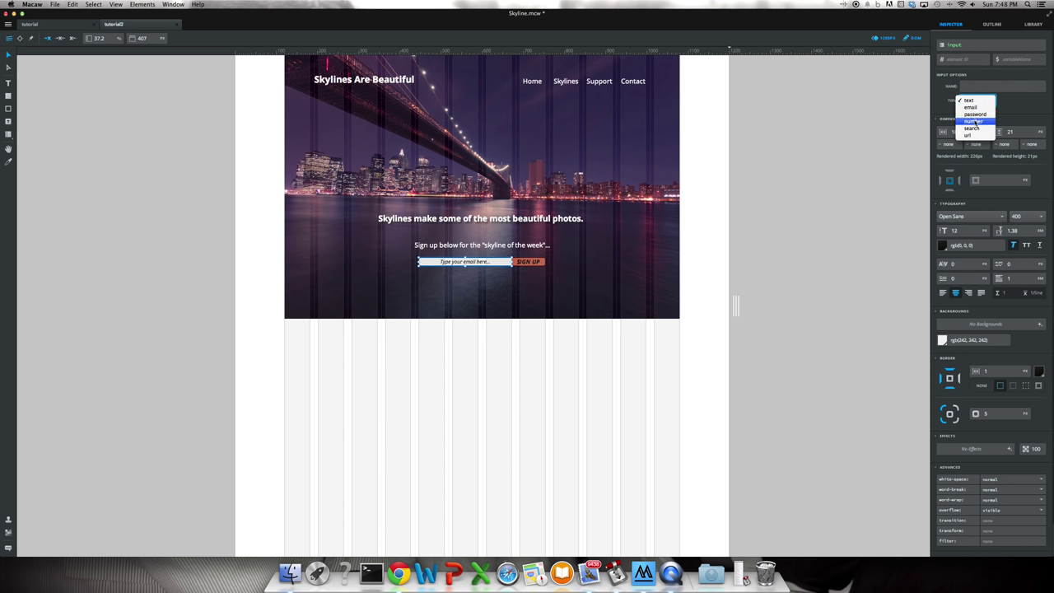
click(971, 108)
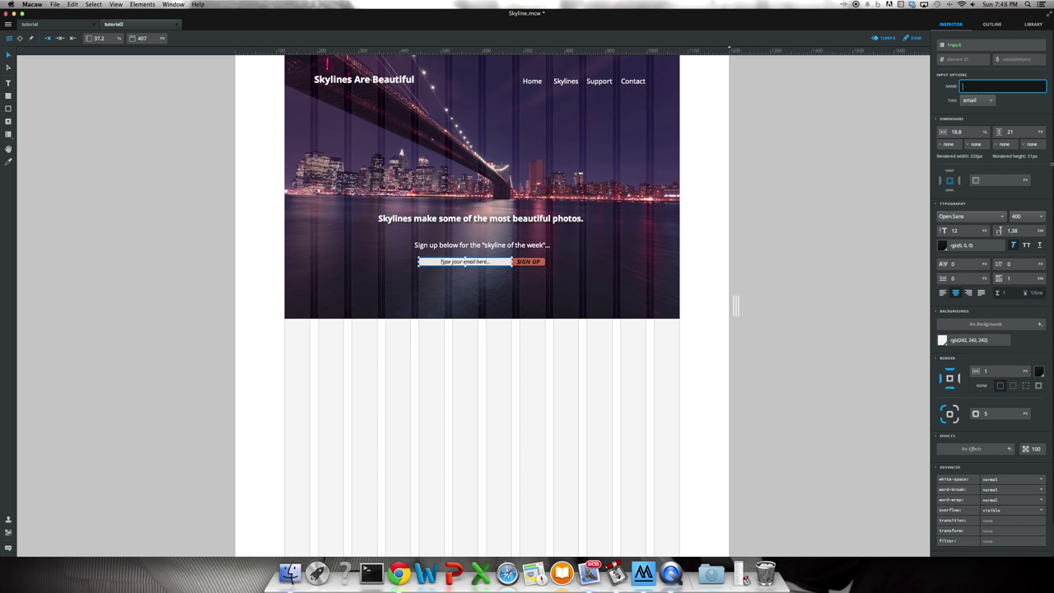
text(formsignup)
key(Return)
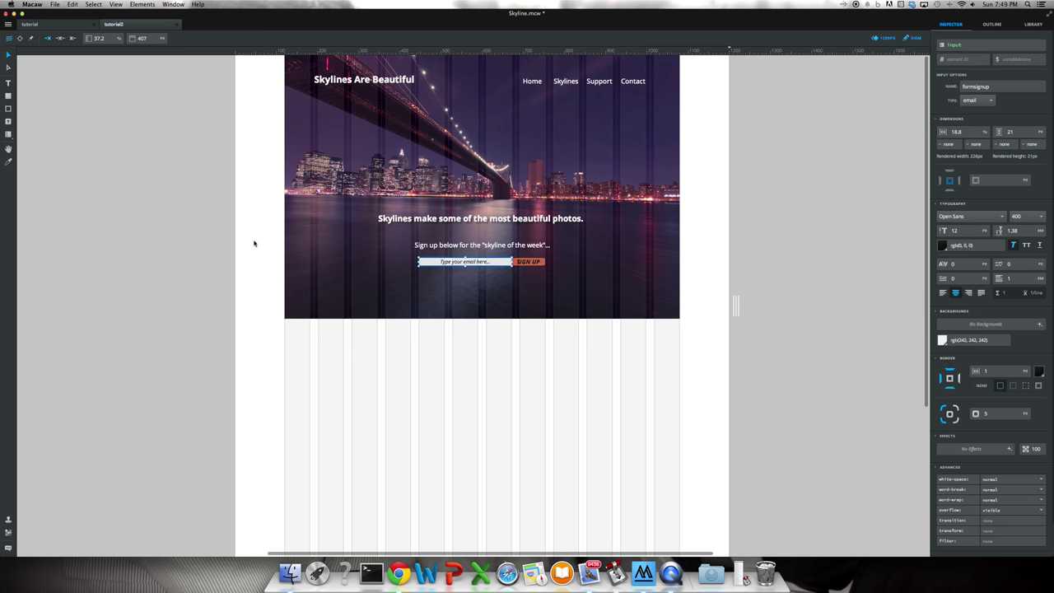
- Nudge the email field and SIGN UP button up slightly
shift+click(527, 264)
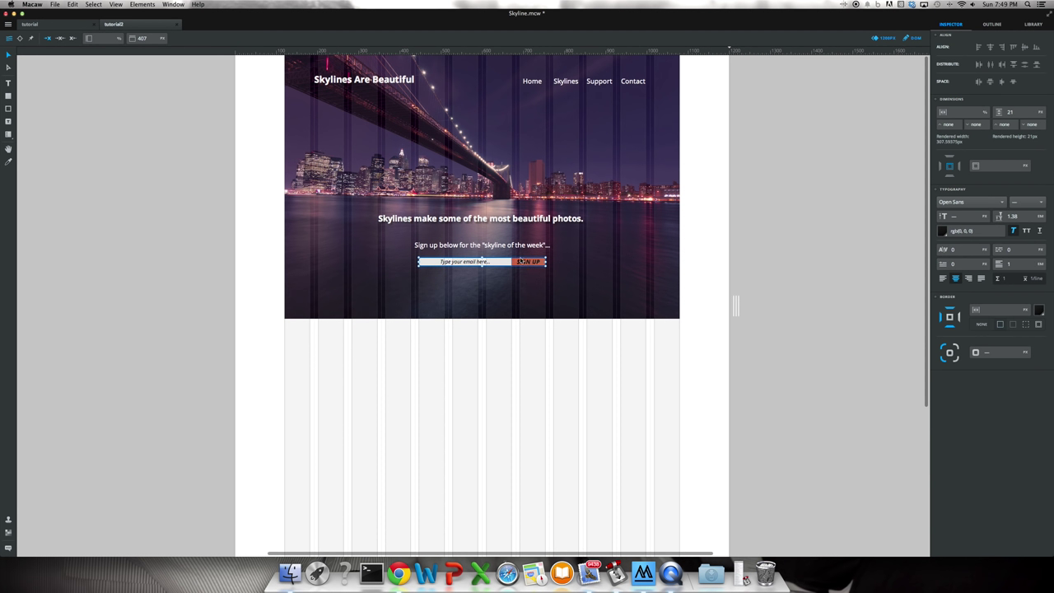
shift+click(516, 246)
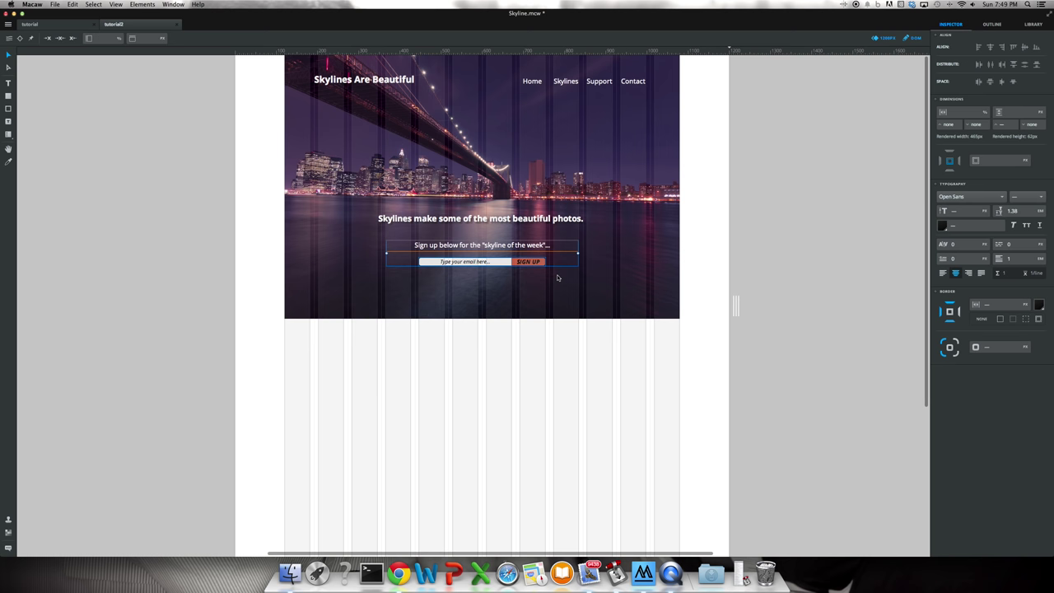
drag(425, 278, 361, 278)
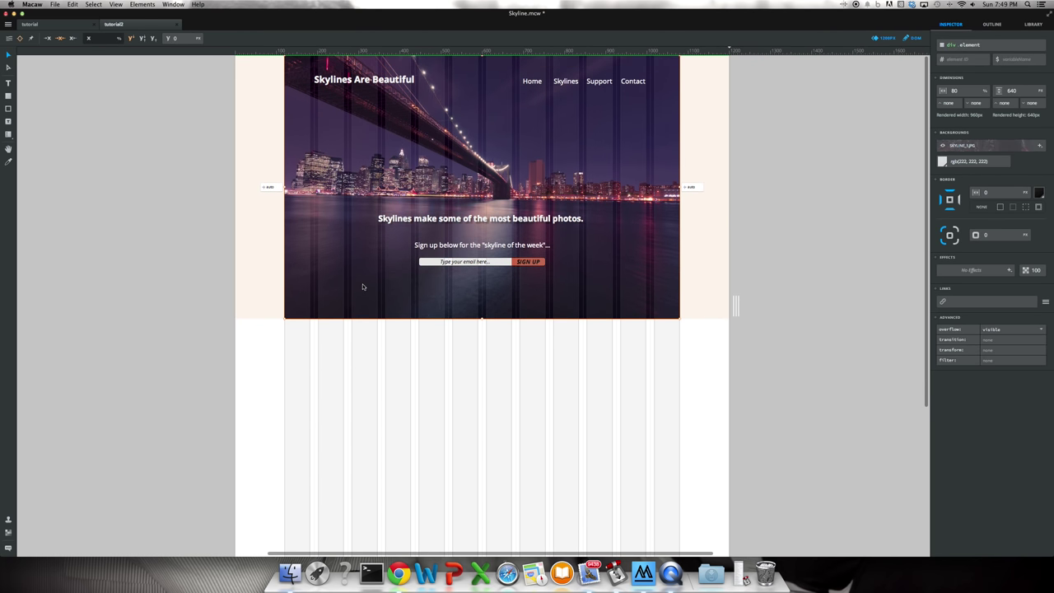
click(527, 262)
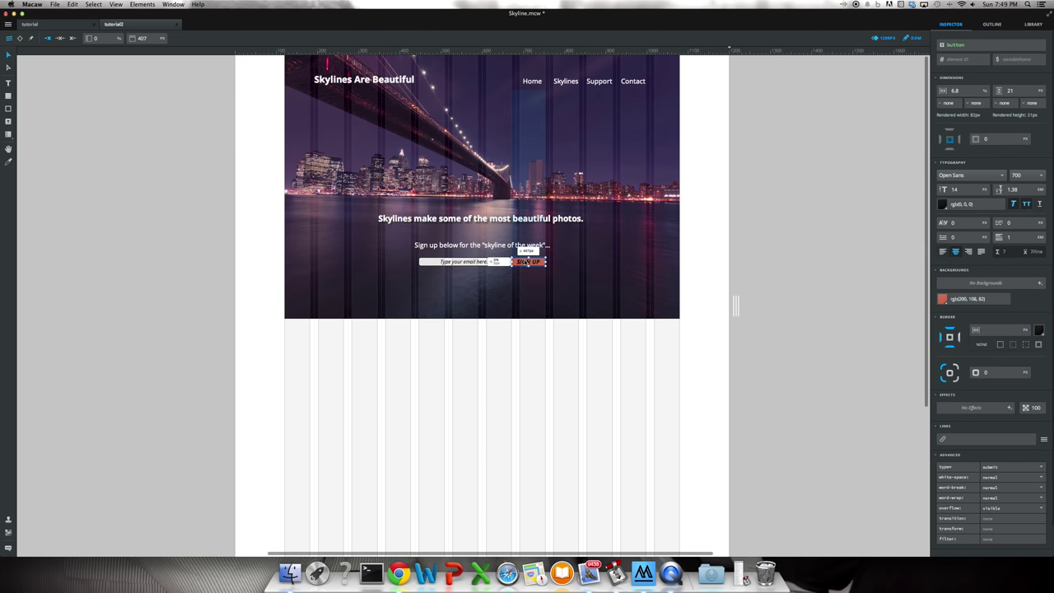
shift+click(478, 263)
drag(485, 262, 484, 259)
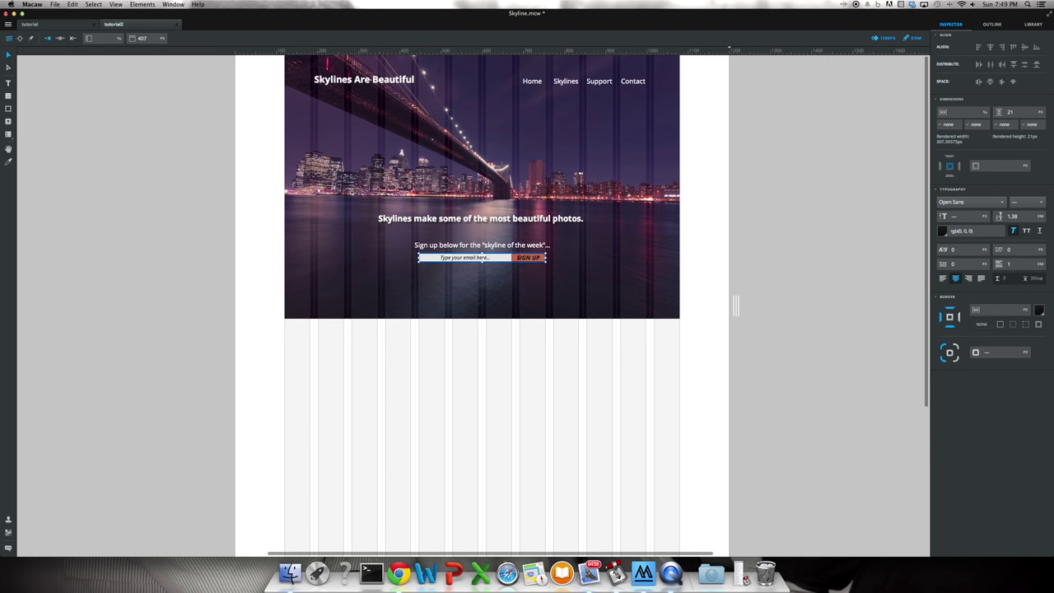
- Wrap the sign-up text and form block in a Full-width Group
click(531, 246)
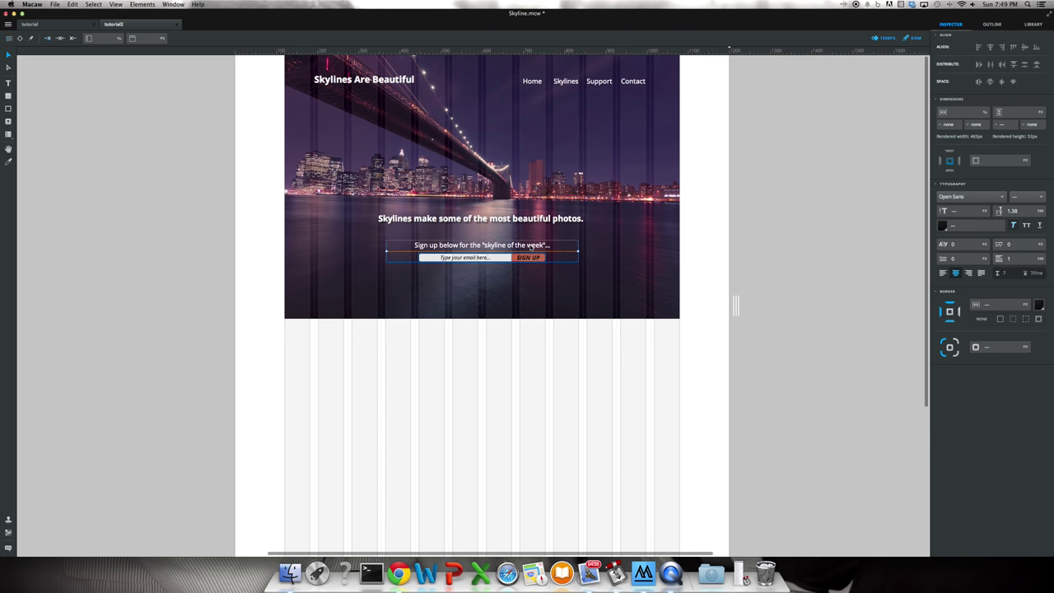
click(142, 4)
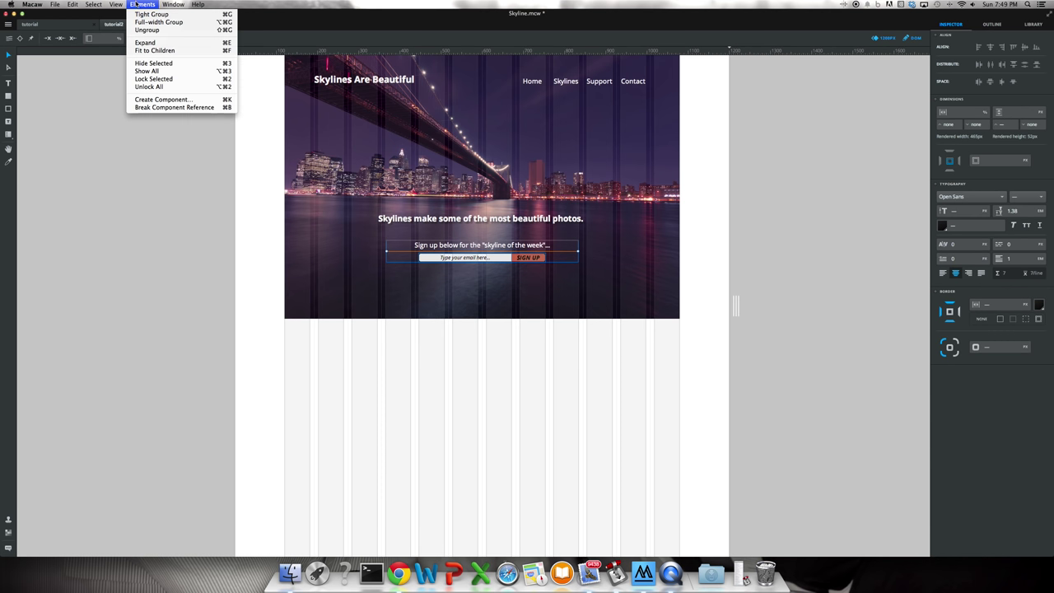
click(148, 21)
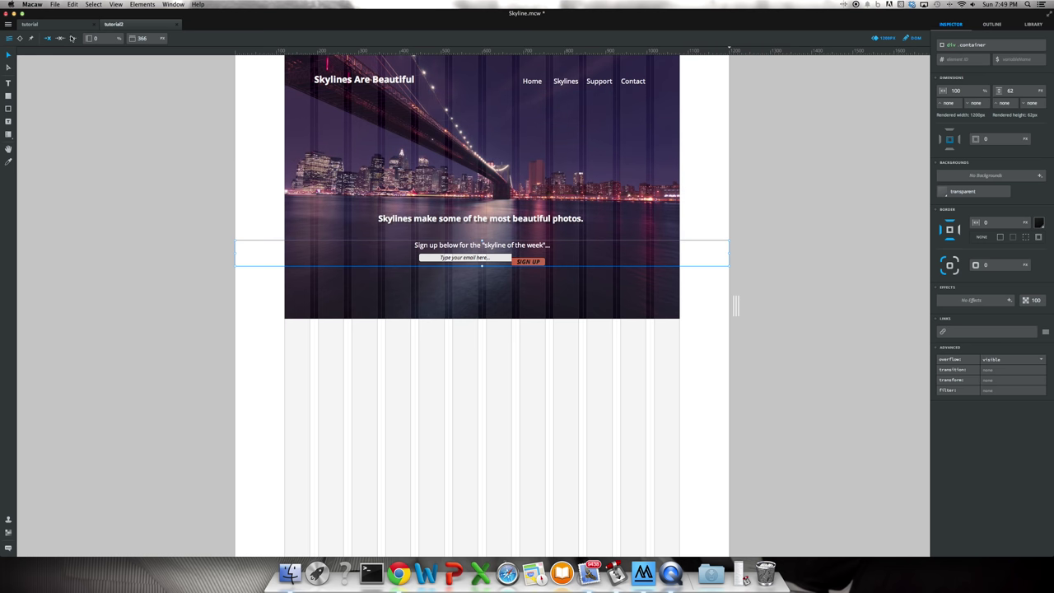
click(19, 39)
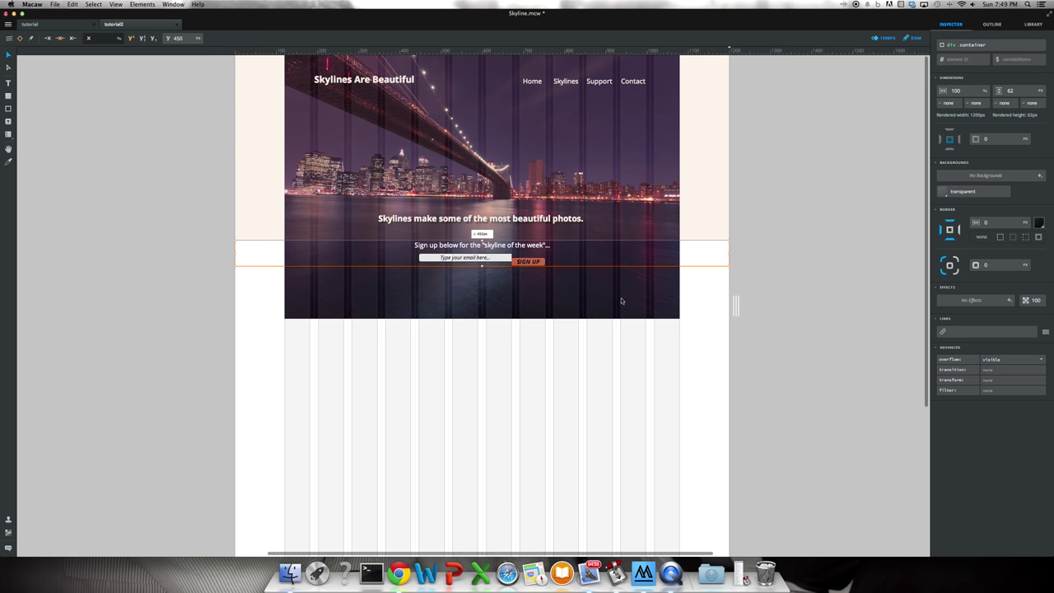
click(519, 261)
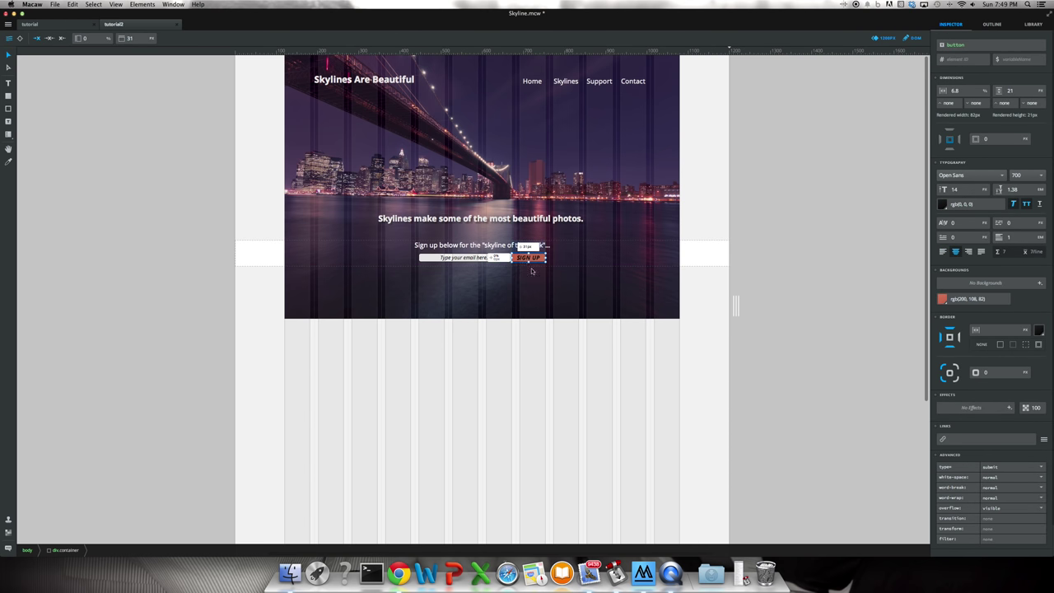
key(Escape)
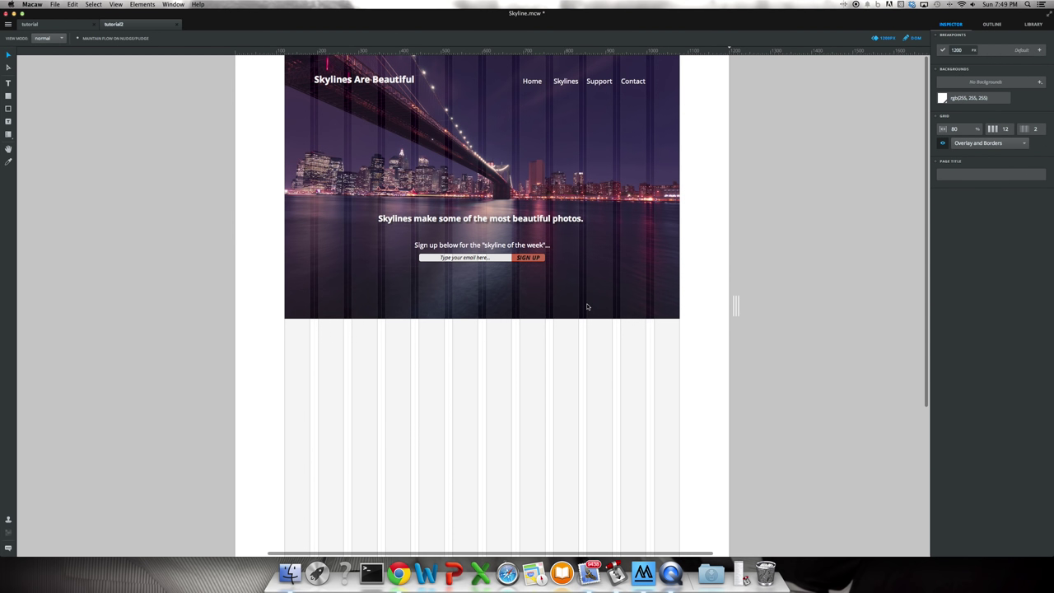
click(586, 263)
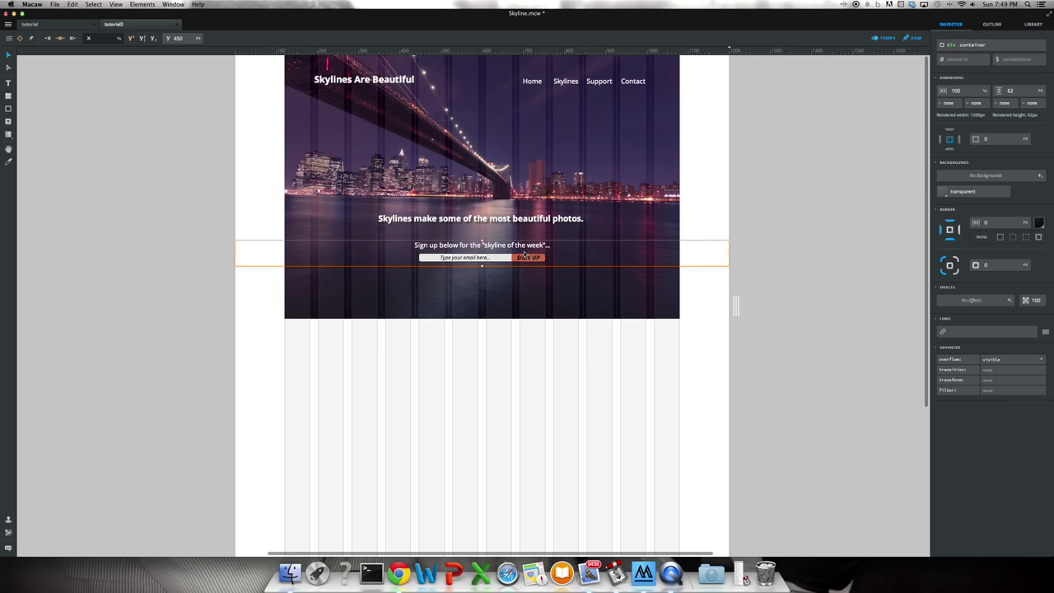
key(Escape)
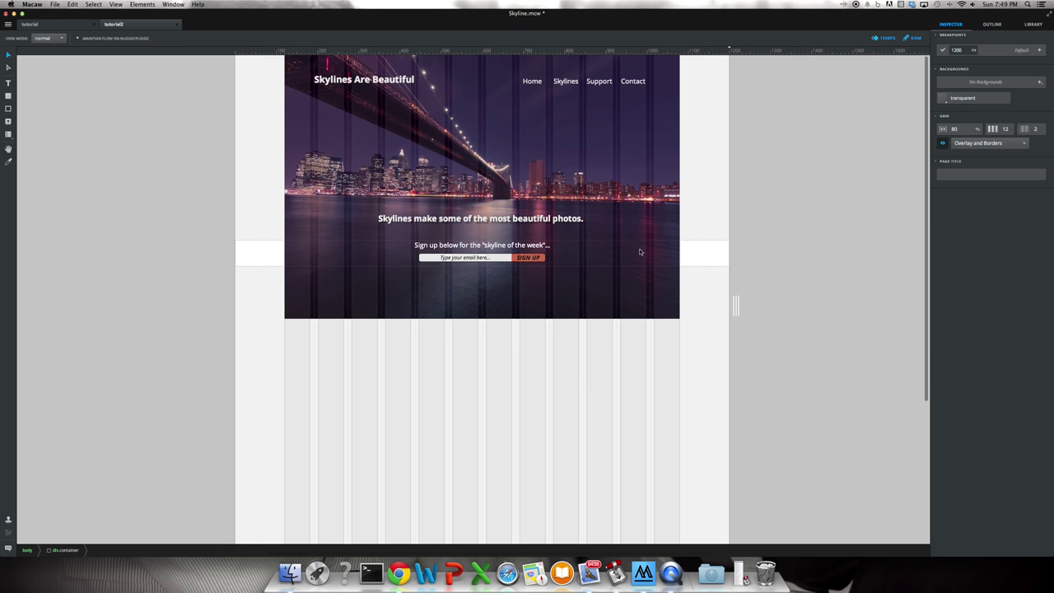
- Rename the new container's selector to form.sign-up
click(526, 247)
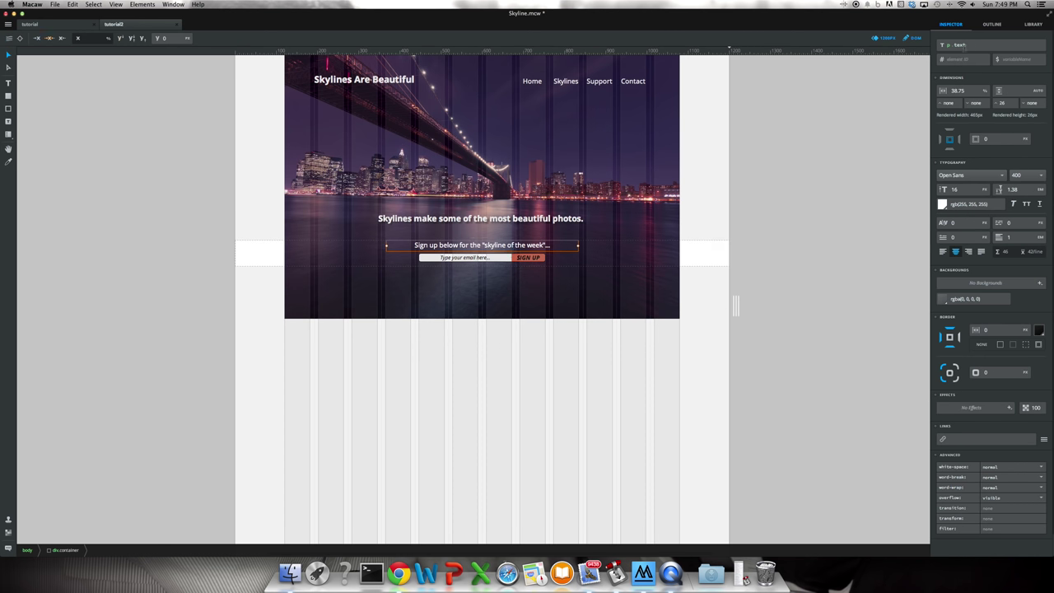
key(Escape)
click(687, 240)
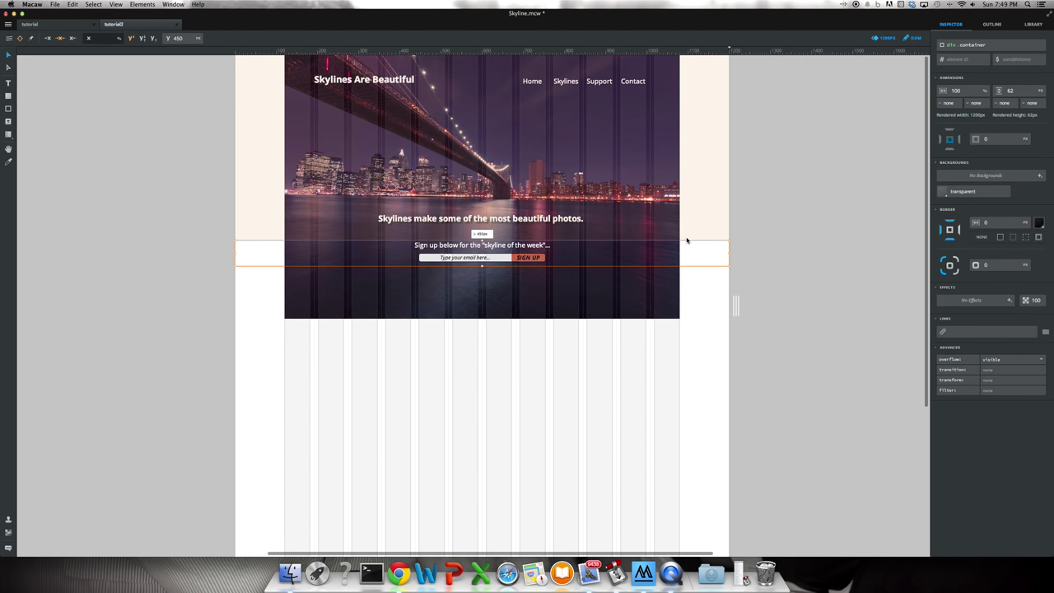
key(Return)
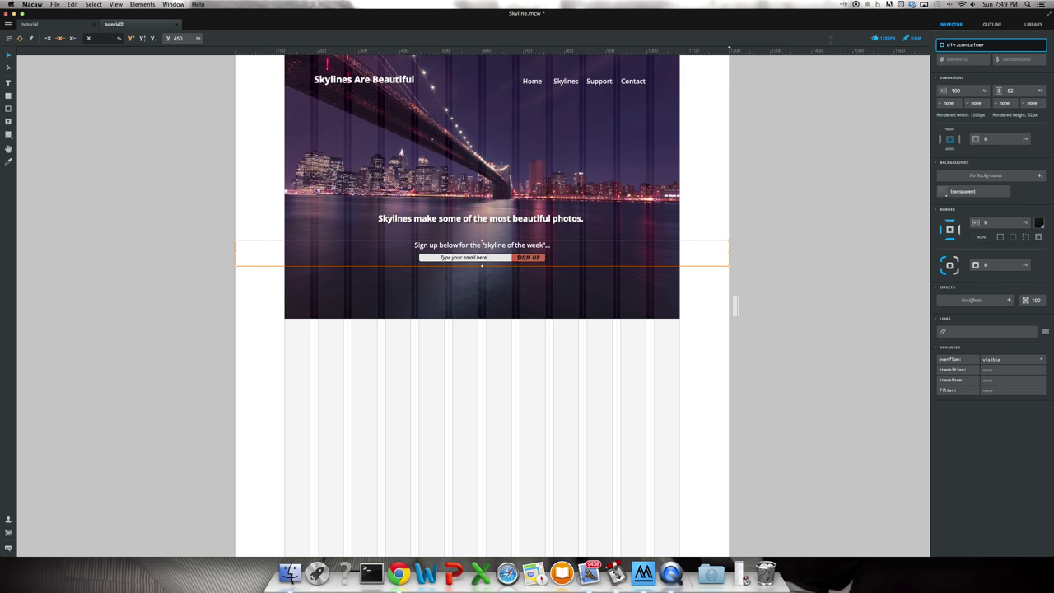
key(BackSpace)
key(BackSpace)
key(BackSpace)
key(BackSpace)
key(BackSpace)
key(BackSpace)
key(BackSpace)
key(BackSpace)
key(BackSpace)
key(BackSpace)
key(BackSpace)
text(form.sign-up)
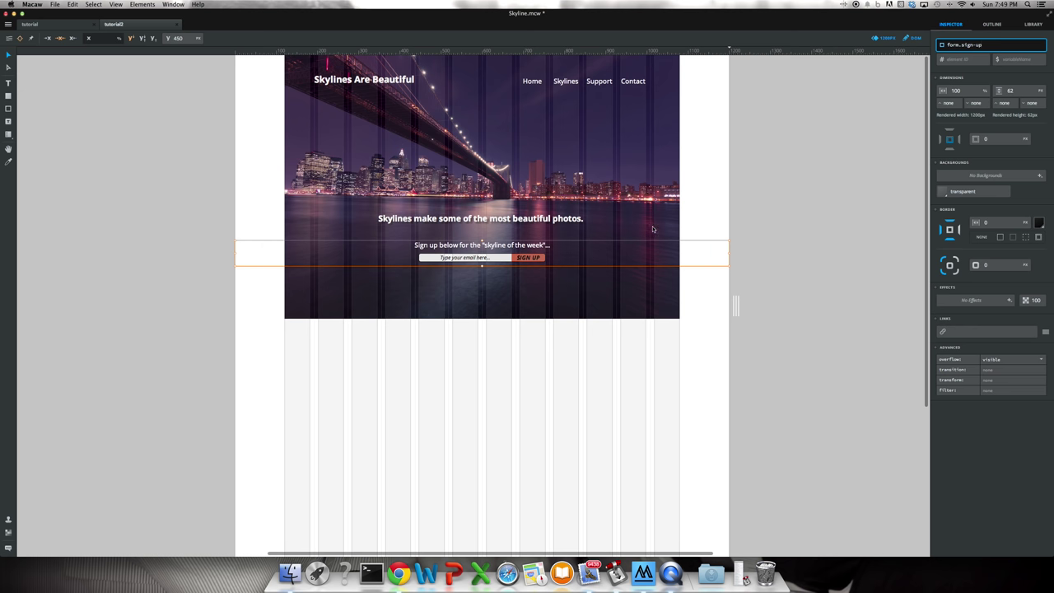
click(976, 68)
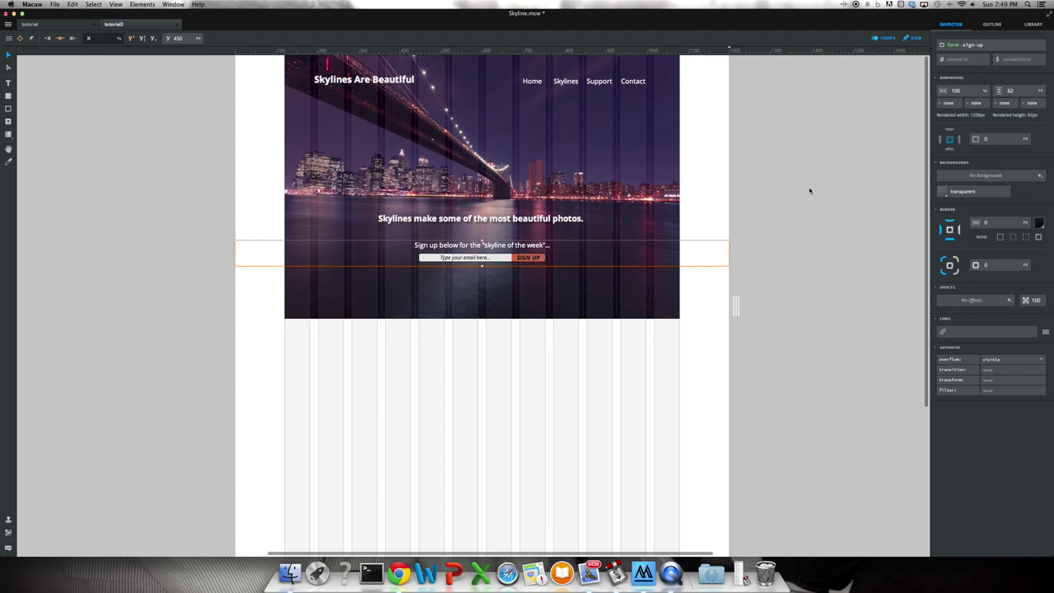
scroll(809, 190, down, 3)
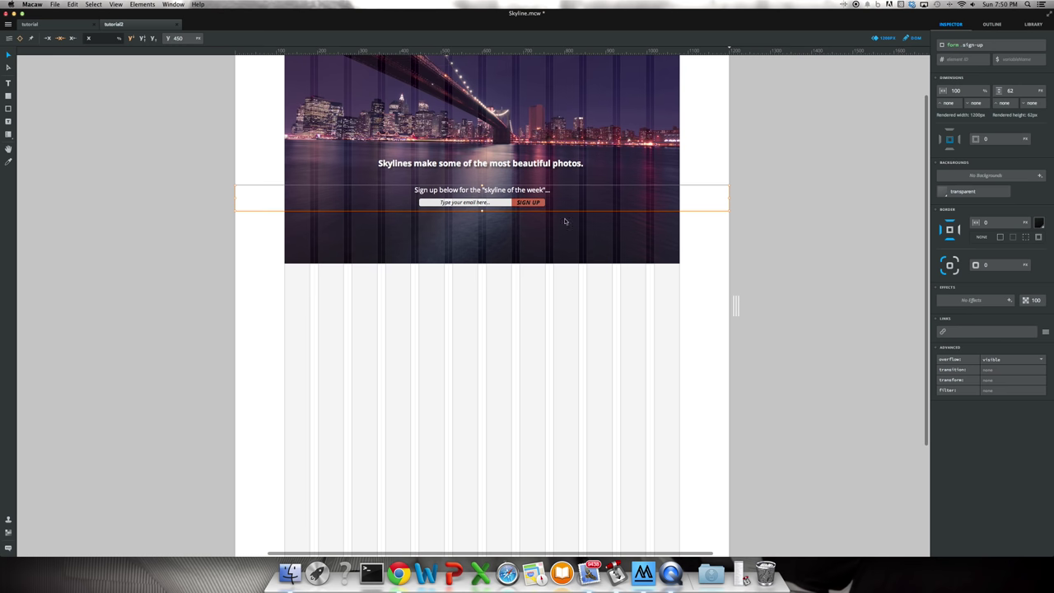